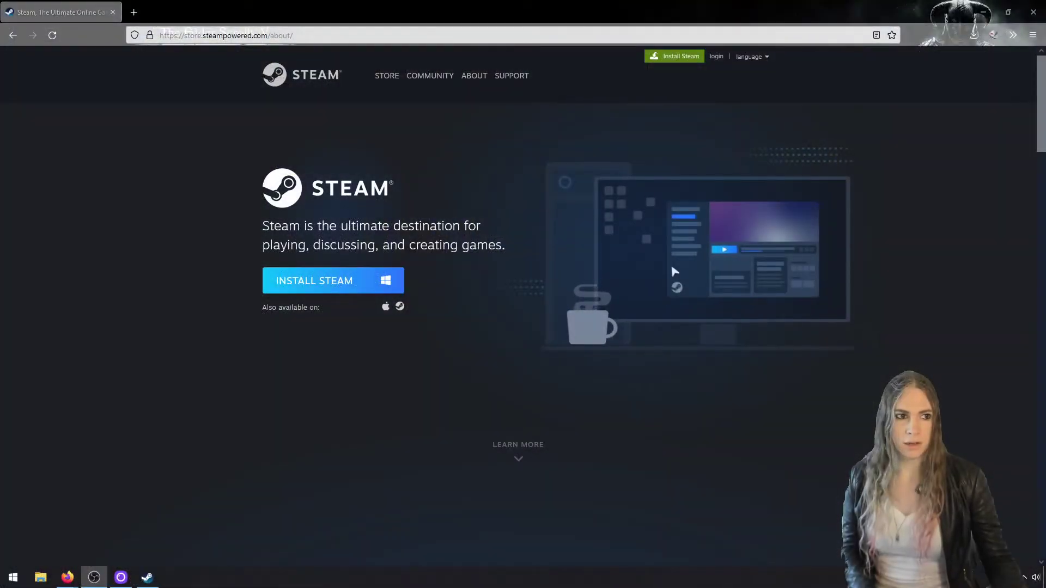
- Search Google for 'vortex download' from the Firefox address bar
left_click(243, 35)
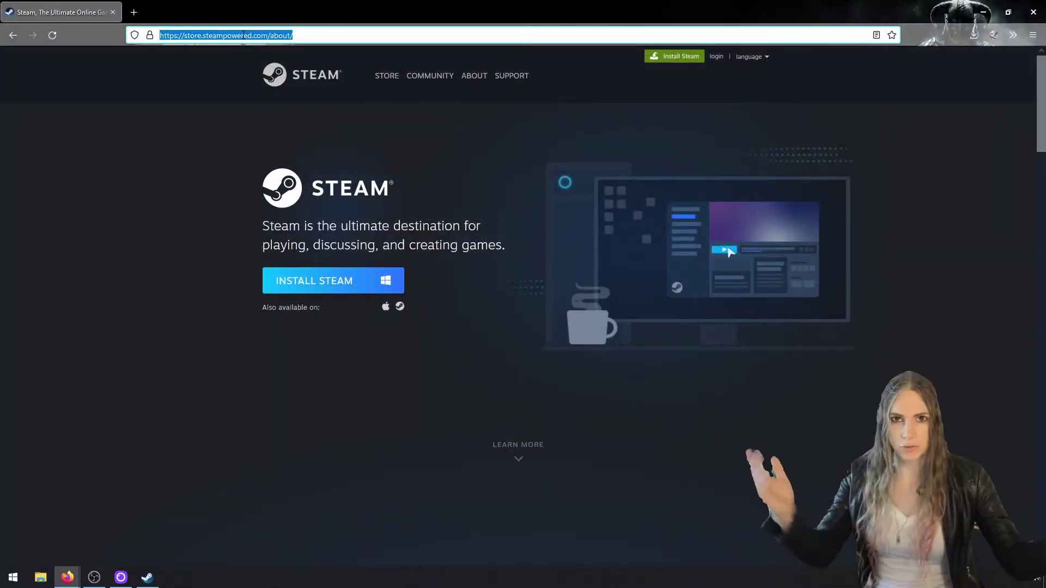
type("vortex download")
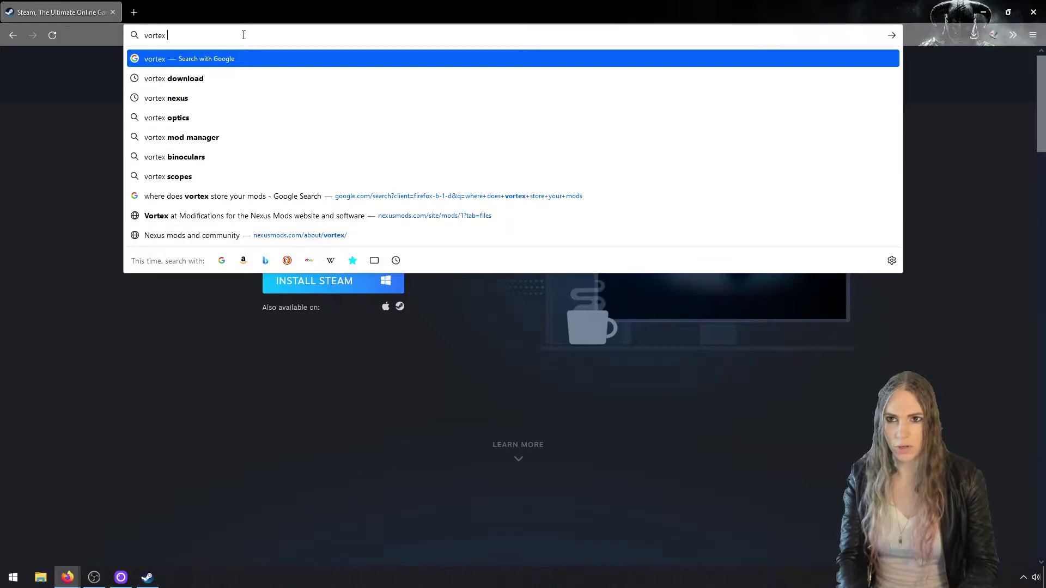
key("Return")
- Search for 'mod organizer 2 download' in a new tab
key("ctrl+t")
type("mod organizer 2 download")
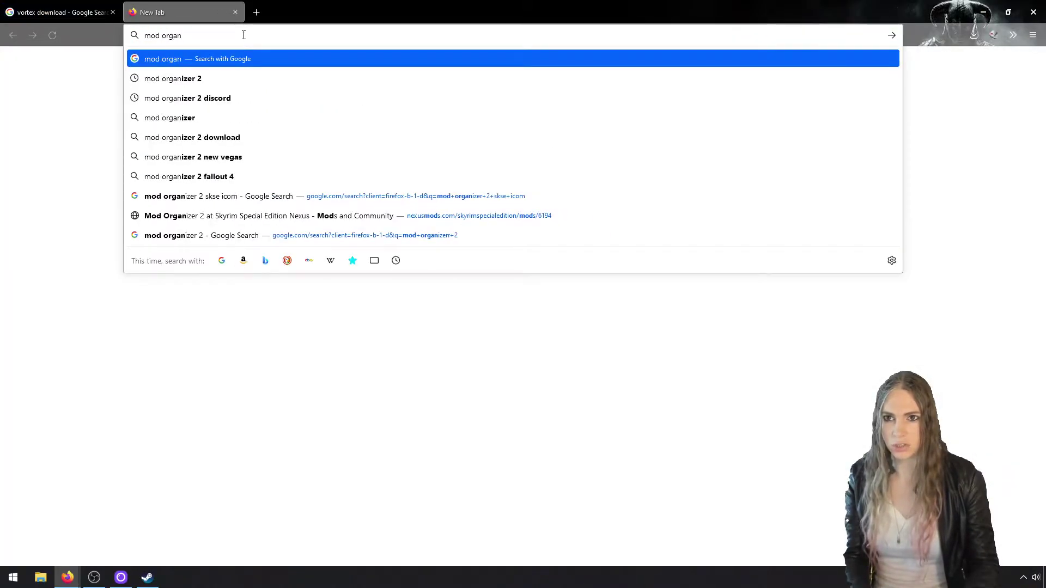
key("Return")
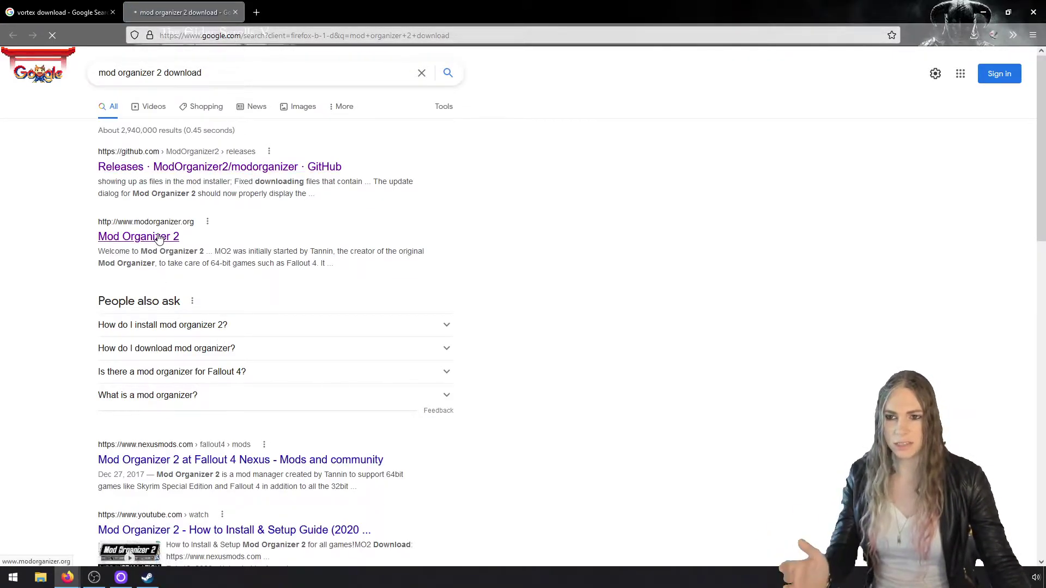
- Open the Nexus Mods pages for Mod Organizer 2 and Vortex, showing Vortex's download files
left_click(159, 238)
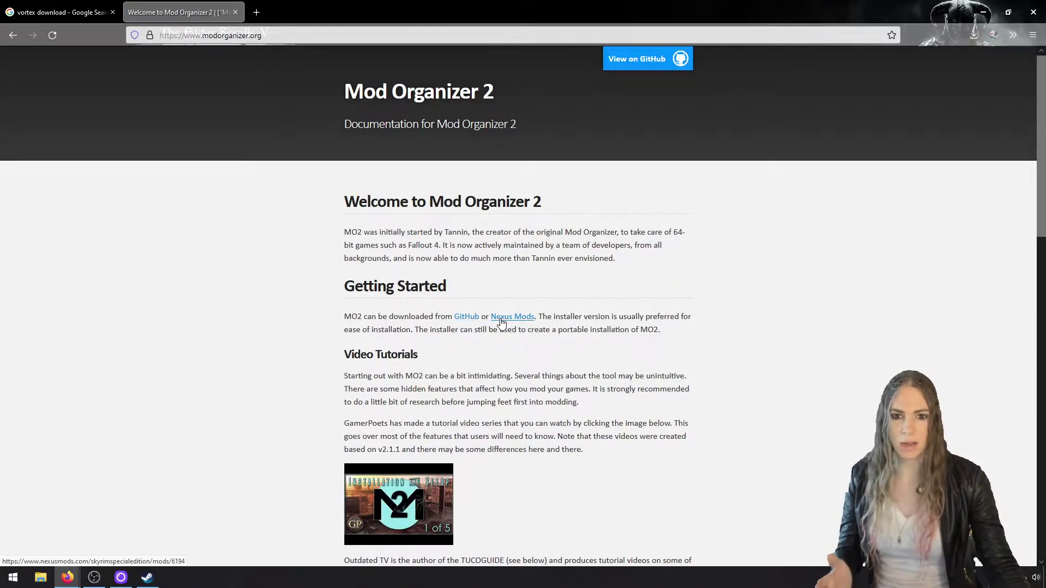
left_click(500, 322)
left_click(75, 13)
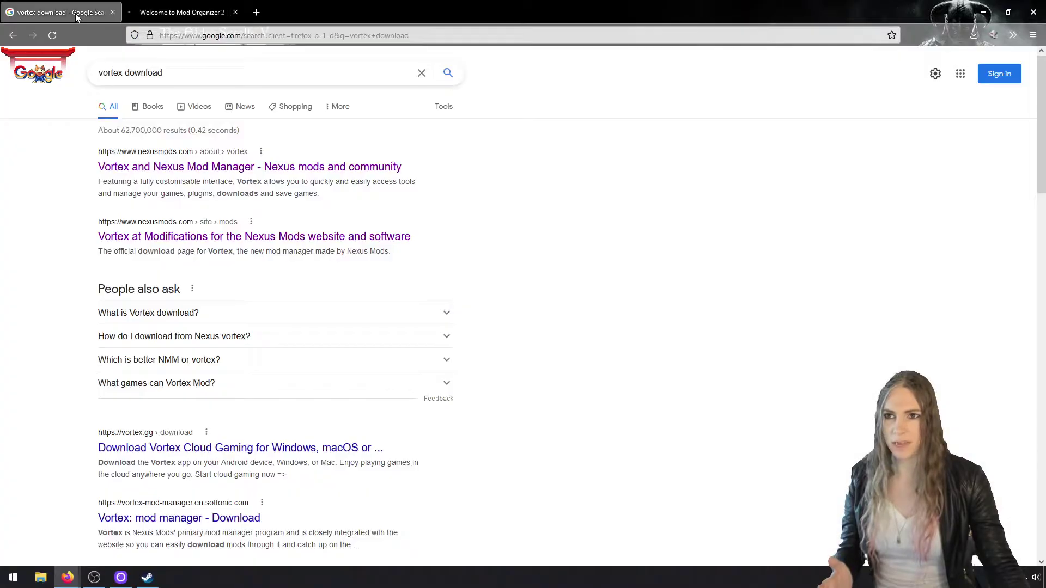
left_click(211, 172)
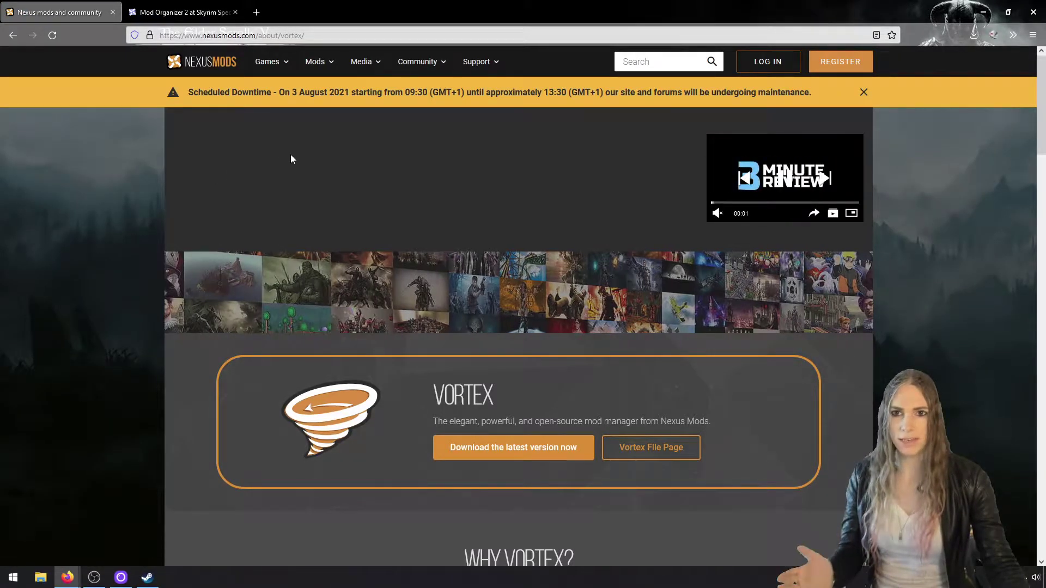
left_click(864, 93)
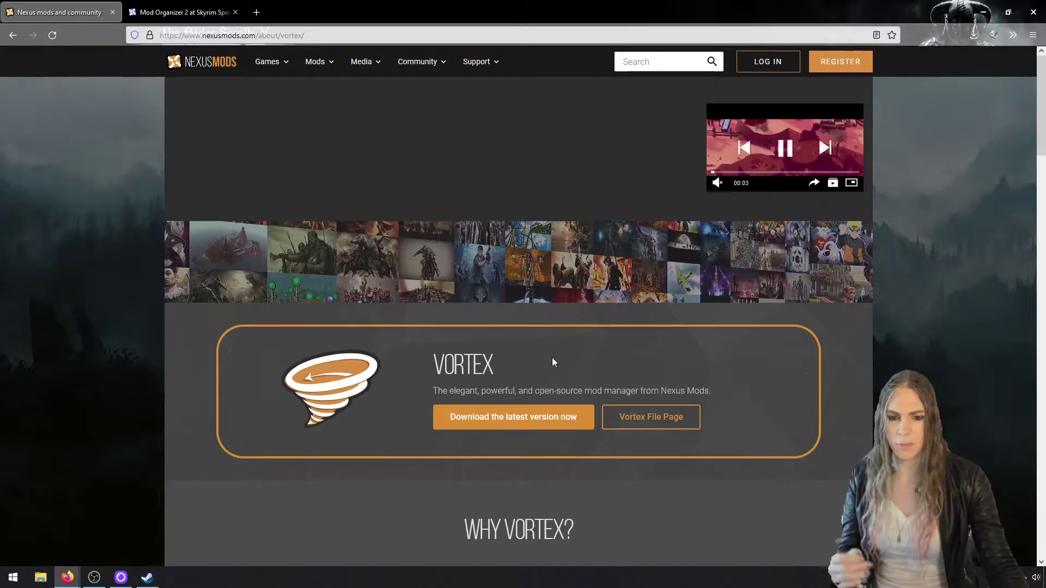
left_click(551, 411)
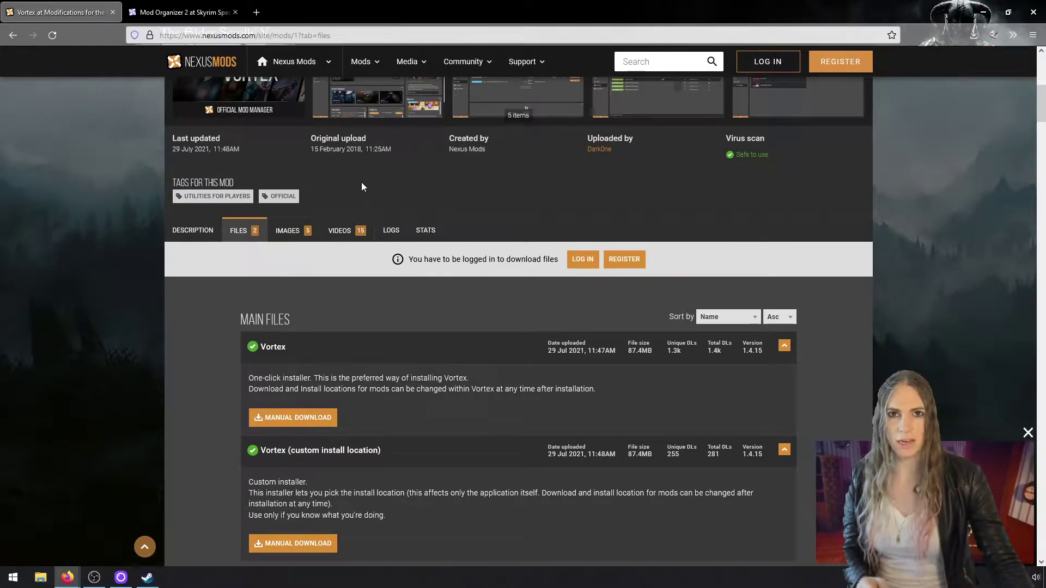
- List Mod Organizer 2's download files, then scroll to Vortex's main files
left_click(185, 12)
scroll(302, 266, "down", 4)
left_click(242, 319)
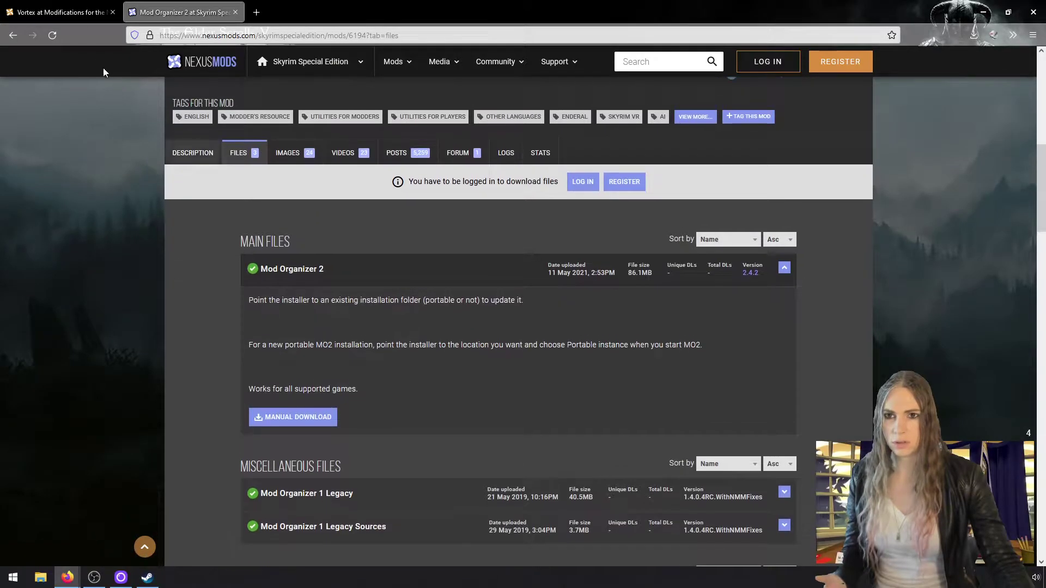
left_click(70, 13)
scroll(402, 333, "down", 3)
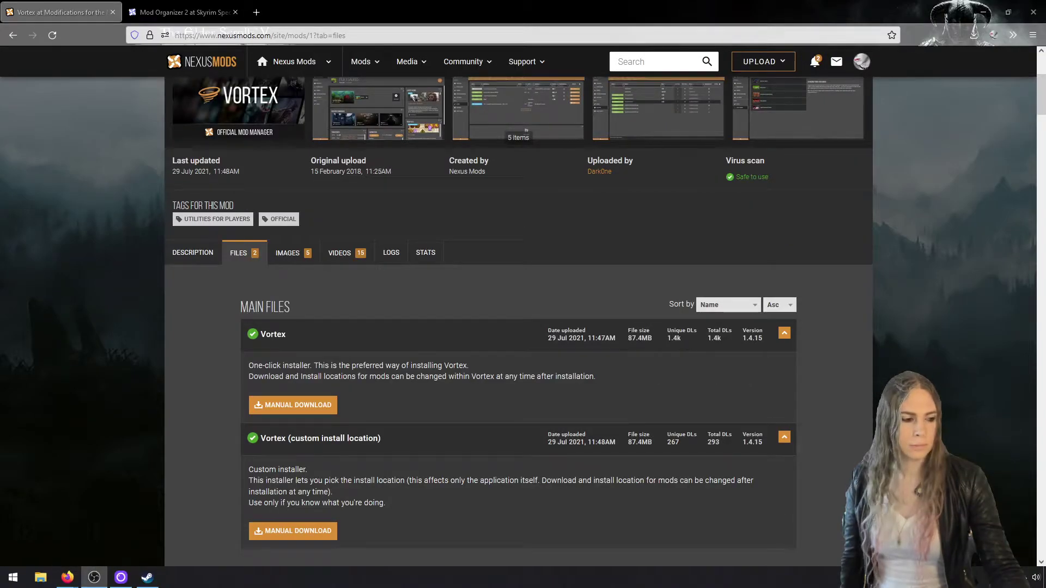
scroll(476, 397, "down", 1)
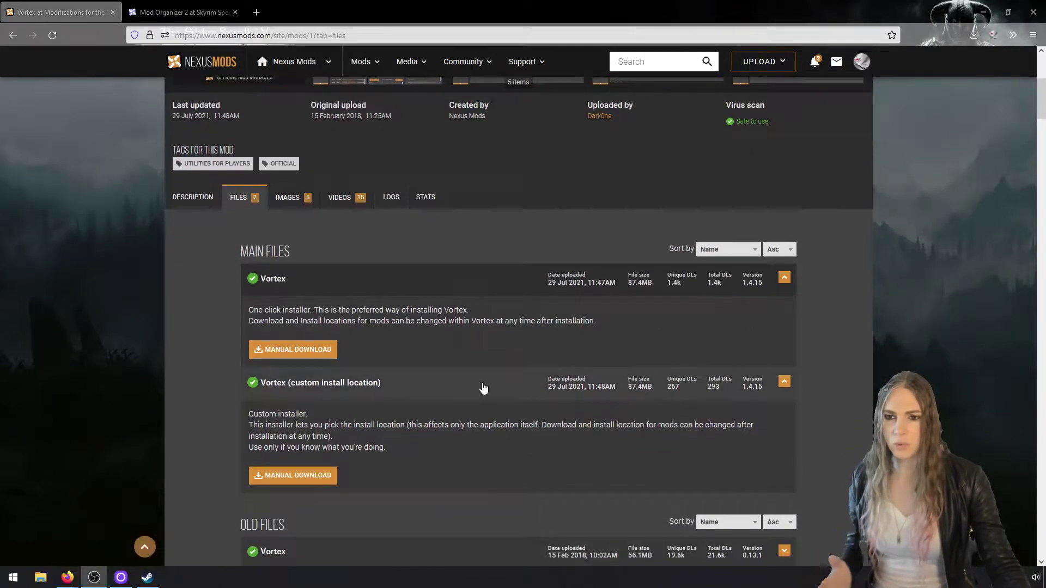
- Save the Vortex 1.4.15 and Mod Organizer 2 2.4.2 installers and show them in Downloads
left_click(332, 351)
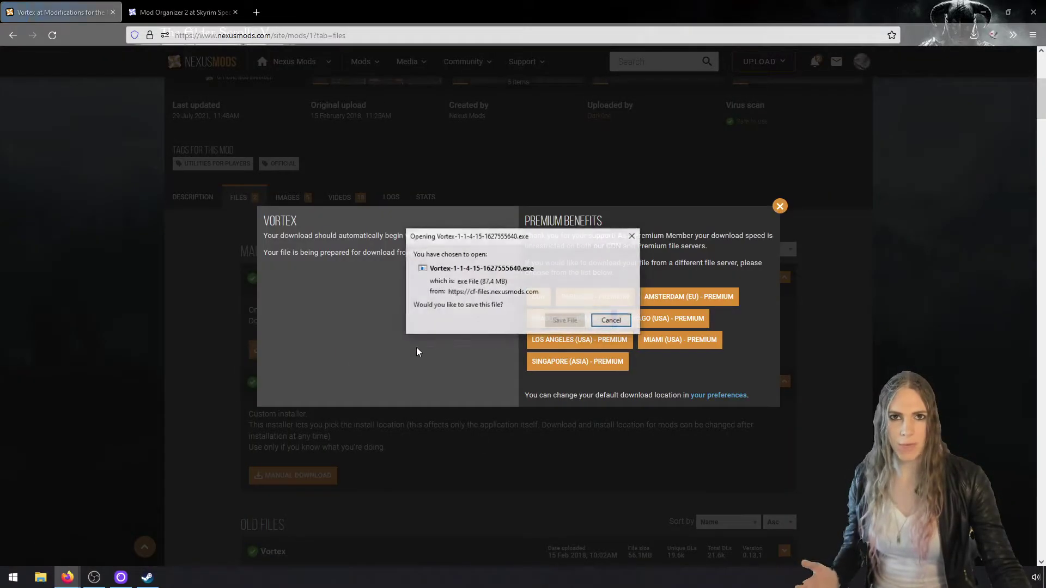
left_click(564, 320)
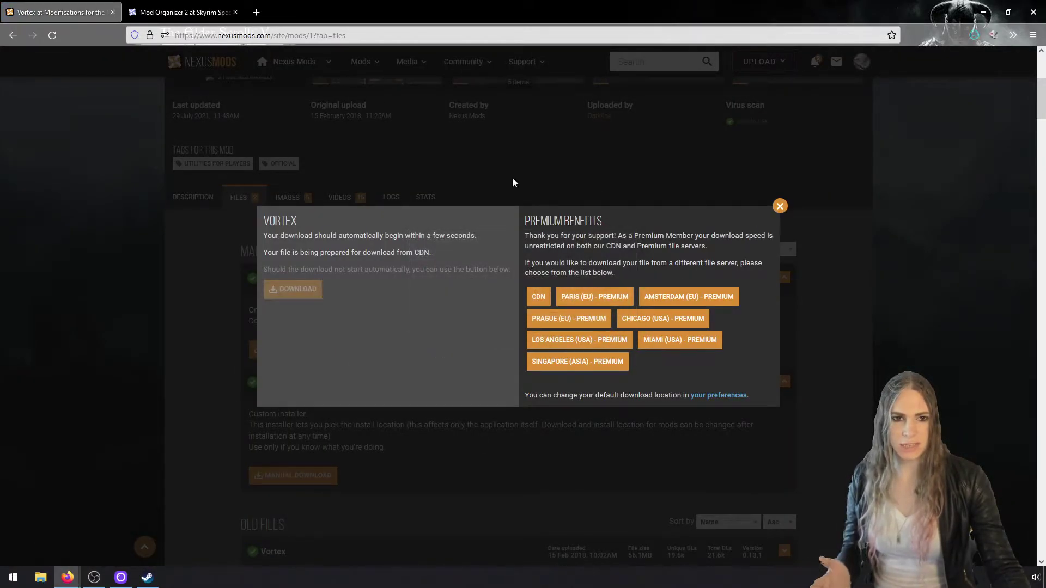
left_click(191, 16)
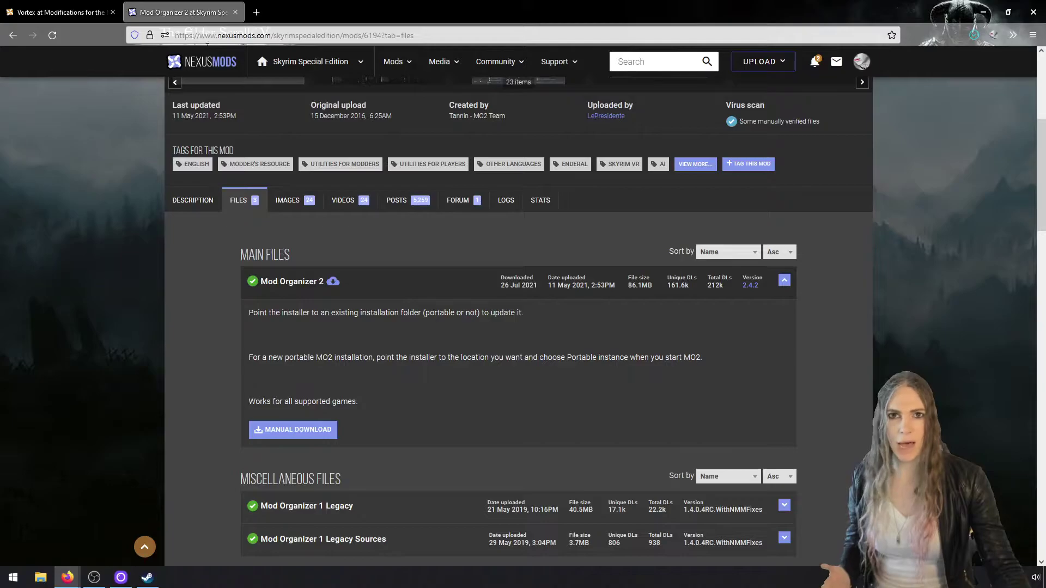
left_click(318, 429)
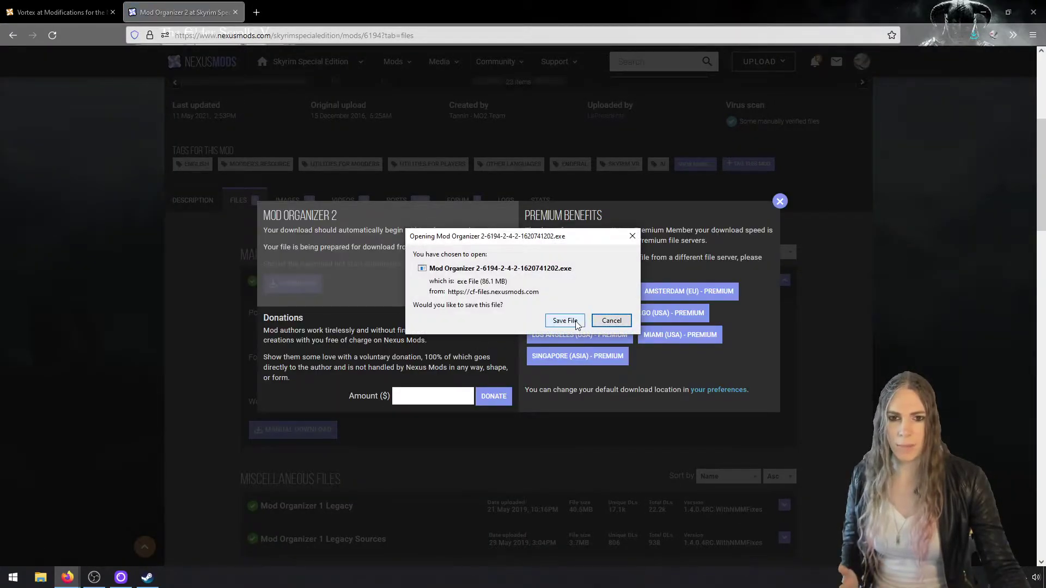
left_click(577, 322)
left_click(973, 36)
left_click(968, 64)
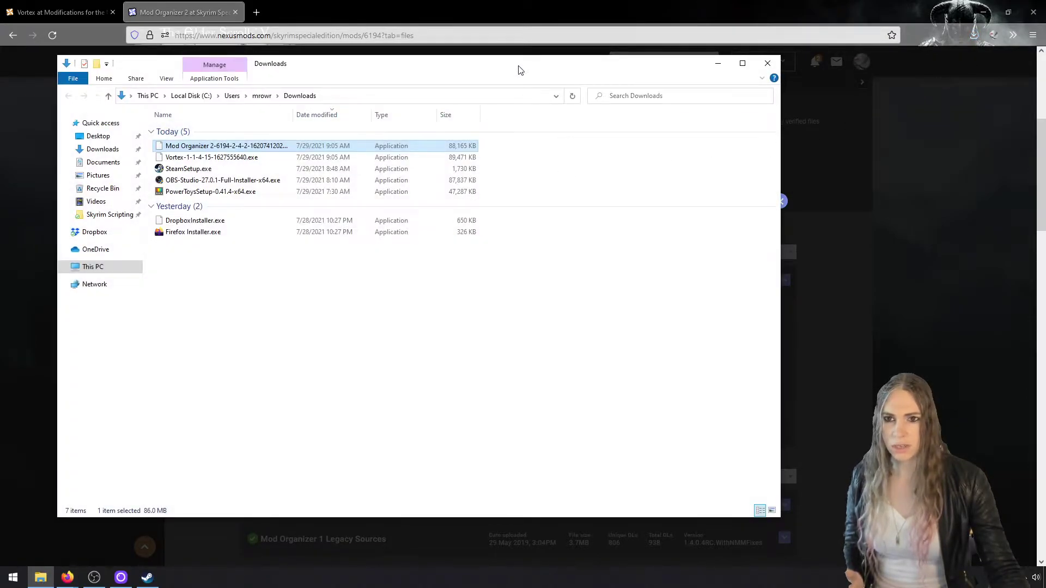
left_click_drag(519, 70, 626, 89)
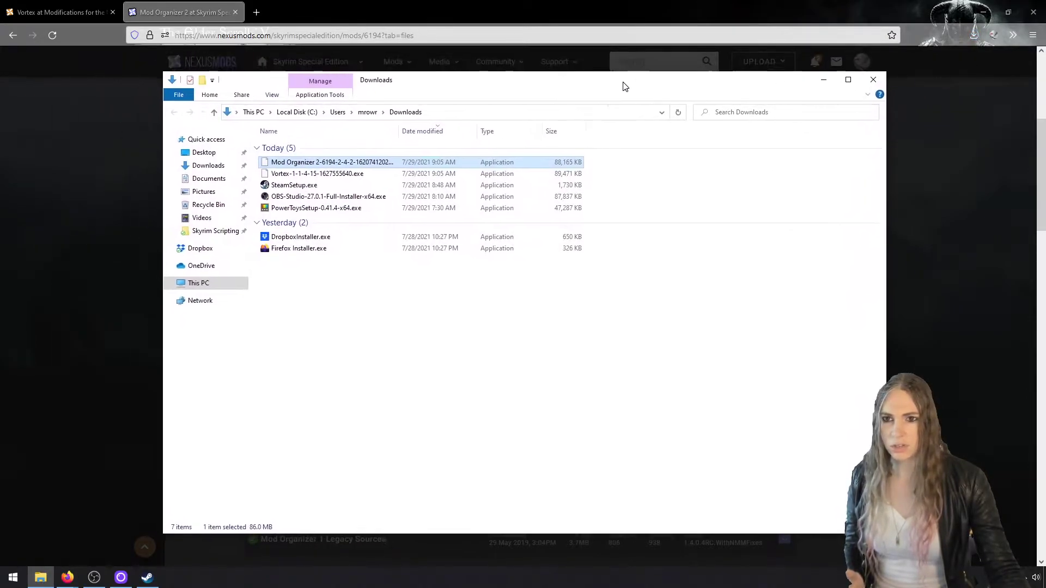
double_click(368, 166)
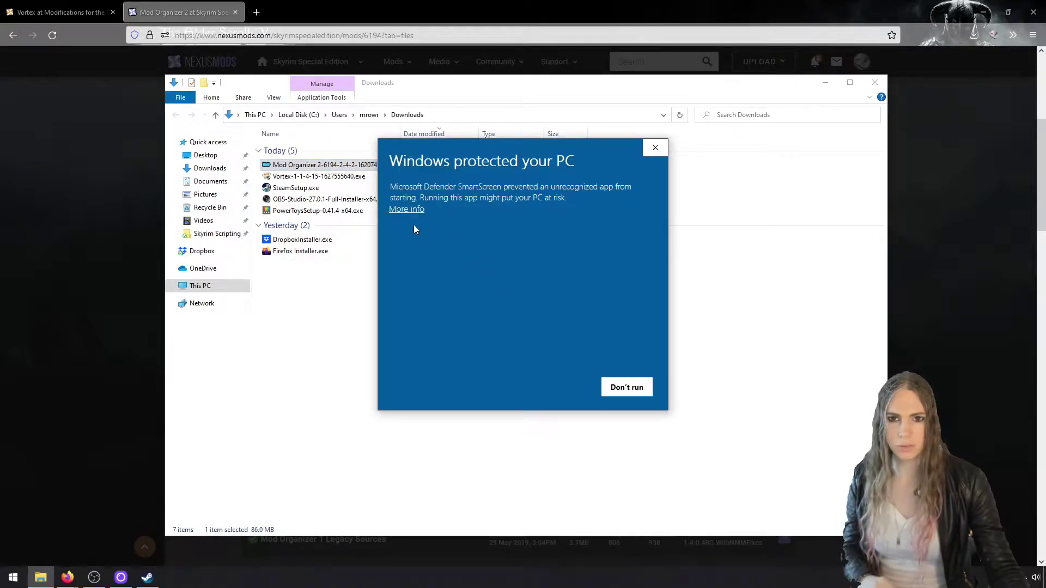
left_click(409, 211)
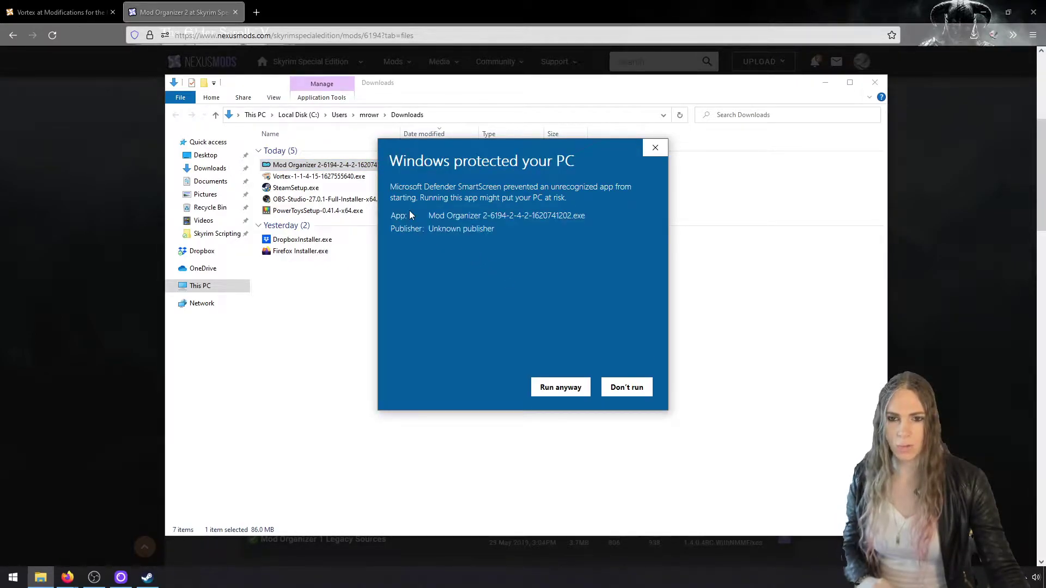
left_click(575, 387)
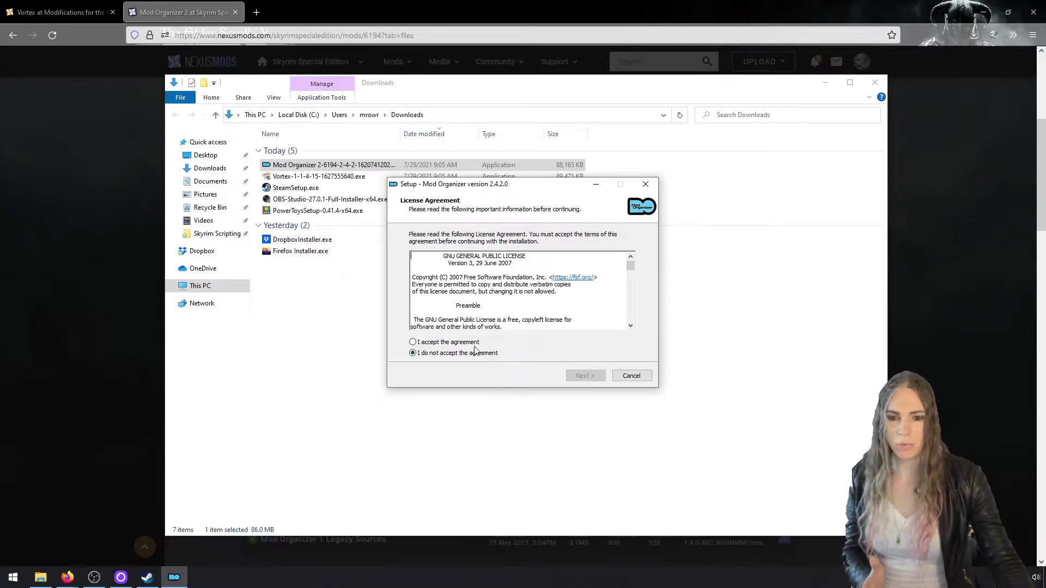
left_click(474, 343)
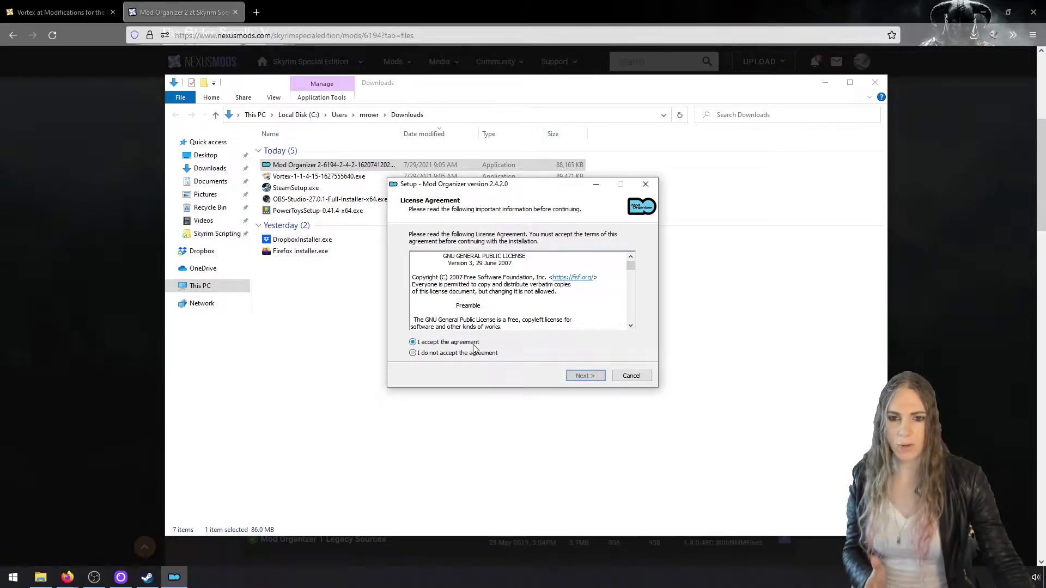
left_click(591, 377)
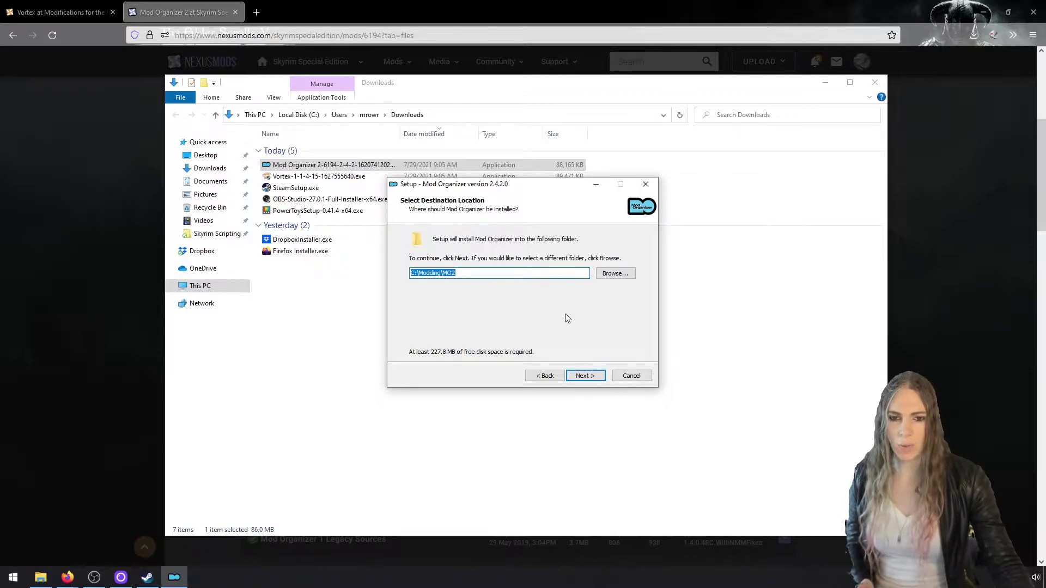
left_click(632, 376)
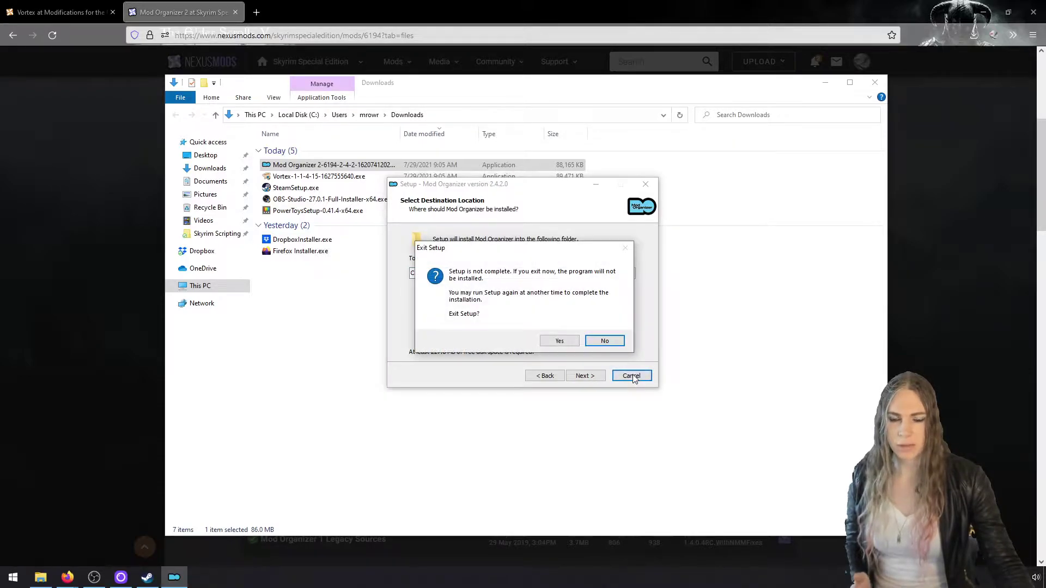
left_click(563, 341)
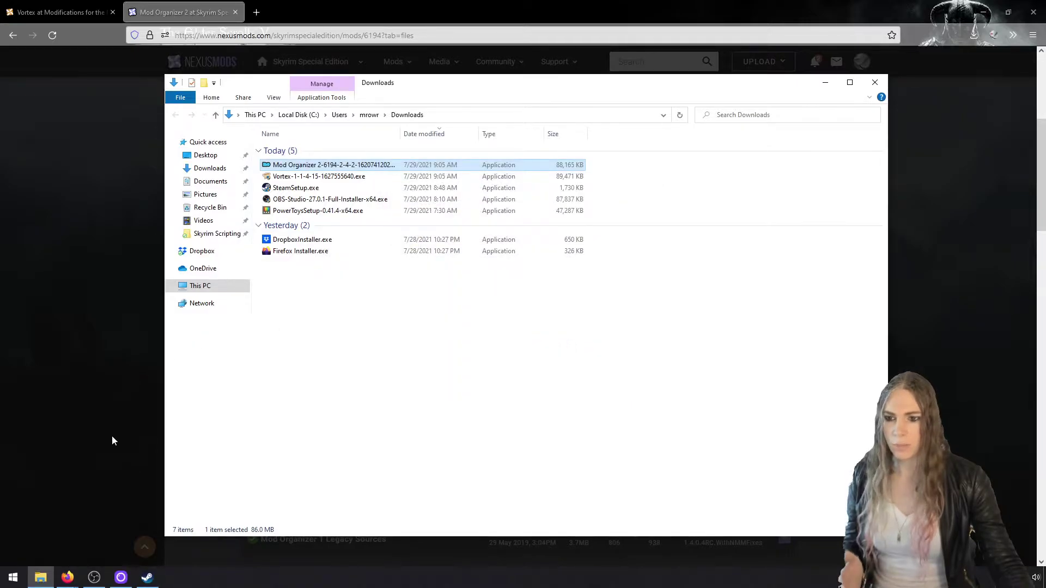
- Open a second Downloads window with Ctrl+N and move it up and to the left
key("ctrl+n")
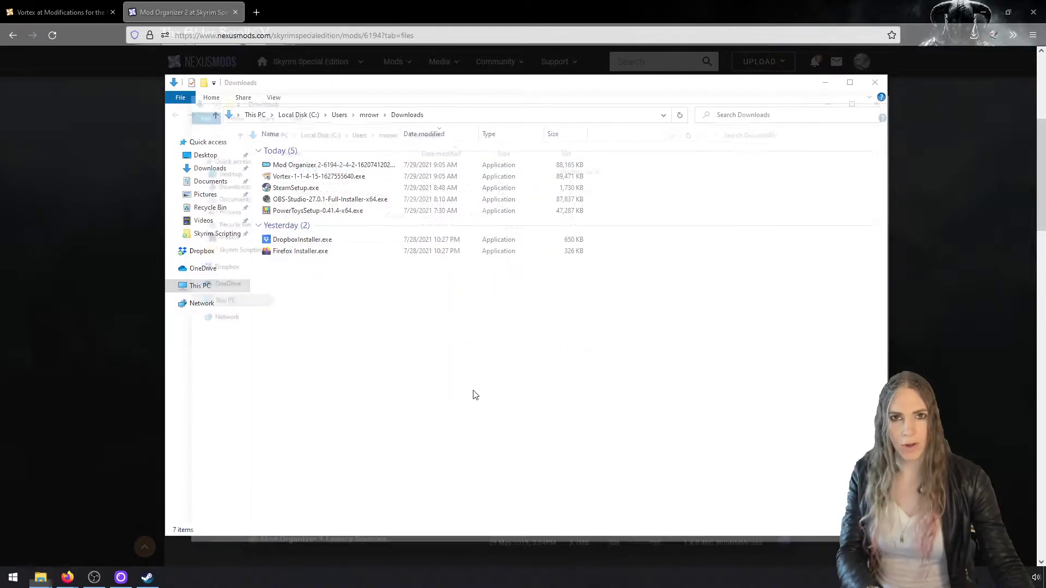
left_click_drag(608, 107, 589, 80)
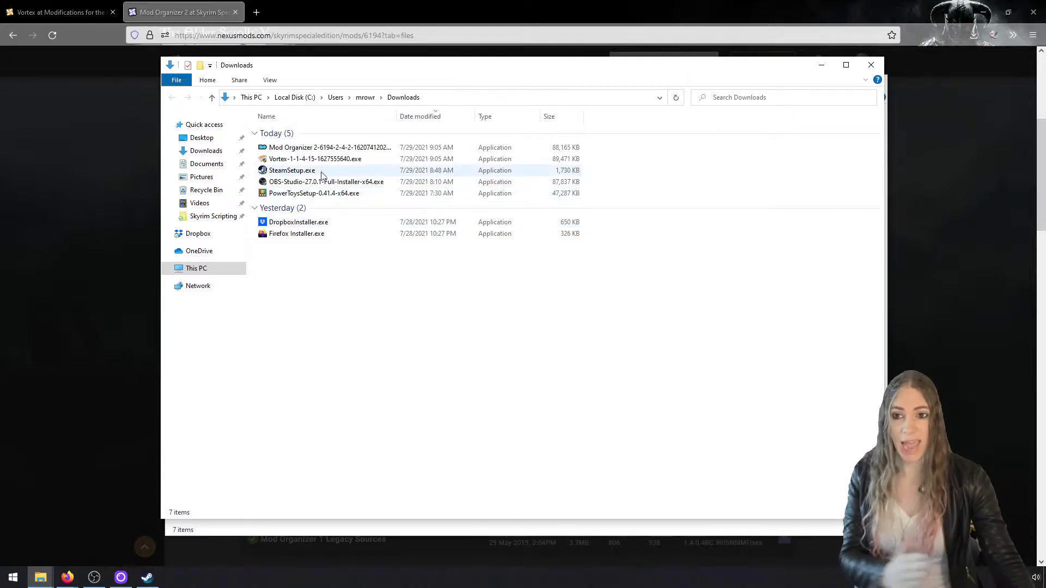
- Create a Skyrim folder on drive C: and pin it at the top of Quick access
left_click(196, 268)
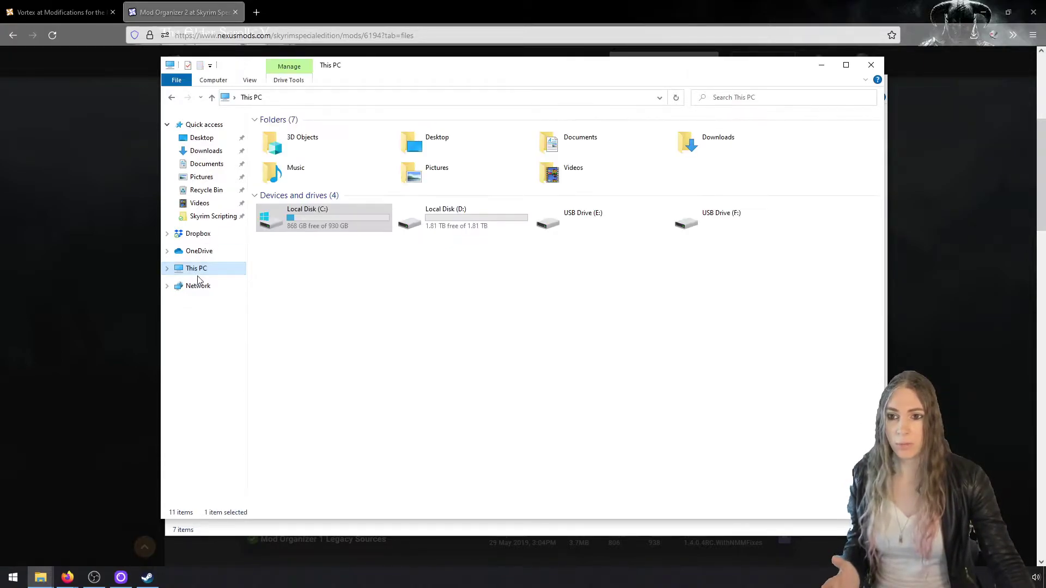
double_click(303, 229)
right_click(357, 282)
mouse_move(446, 414)
left_click(497, 414)
type("Skyrim")
key("Return")
left_click_drag(302, 223, 201, 125)
left_click_drag(211, 230, 208, 141)
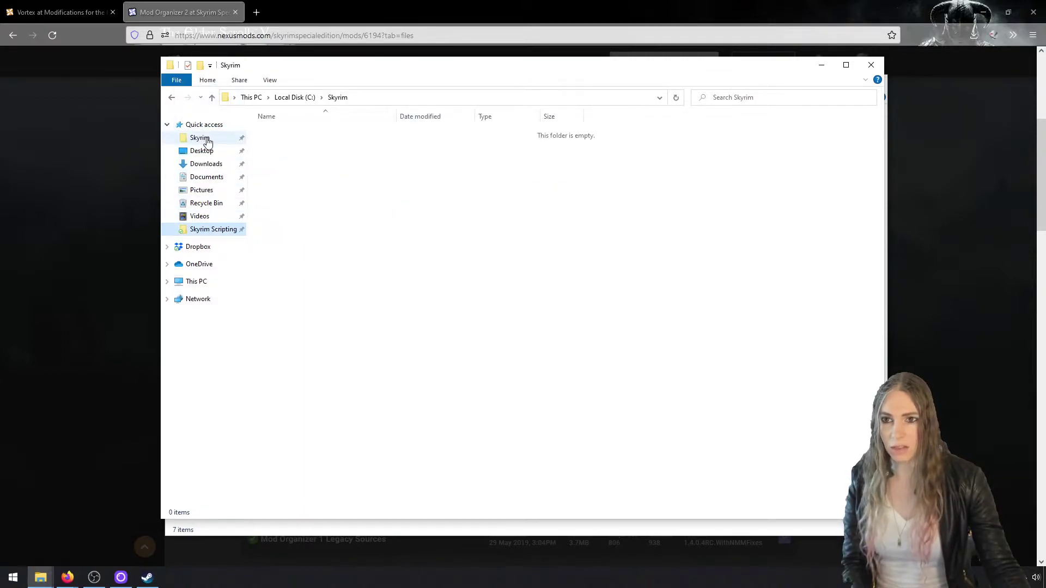
- Create Mods, Downloads and Overwrite folders inside Skyrim
right_click(380, 196)
mouse_move(486, 348)
left_click(528, 342)
type("Mods")
key("Return")
right_click(531, 344)
mouse_move(646, 488)
left_click(681, 486)
type("Download")
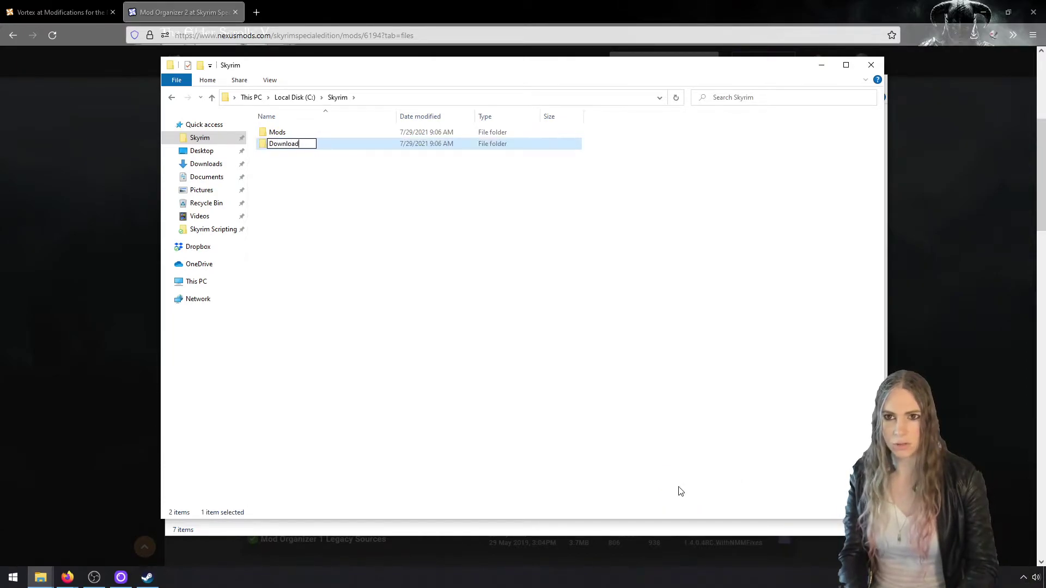
type("s")
key("Return")
right_click(370, 303)
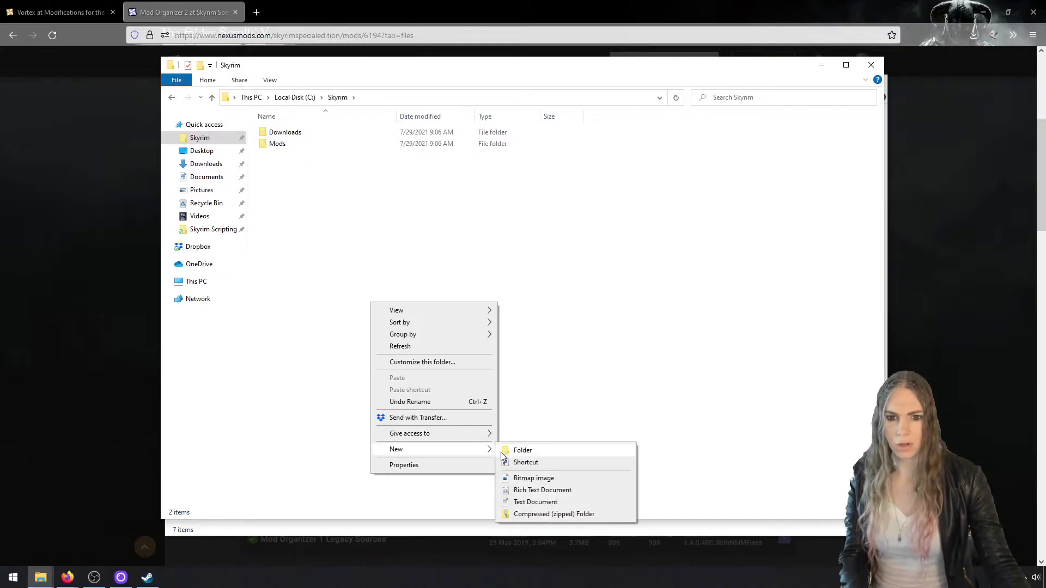
left_click(515, 450)
type("Overwrite")
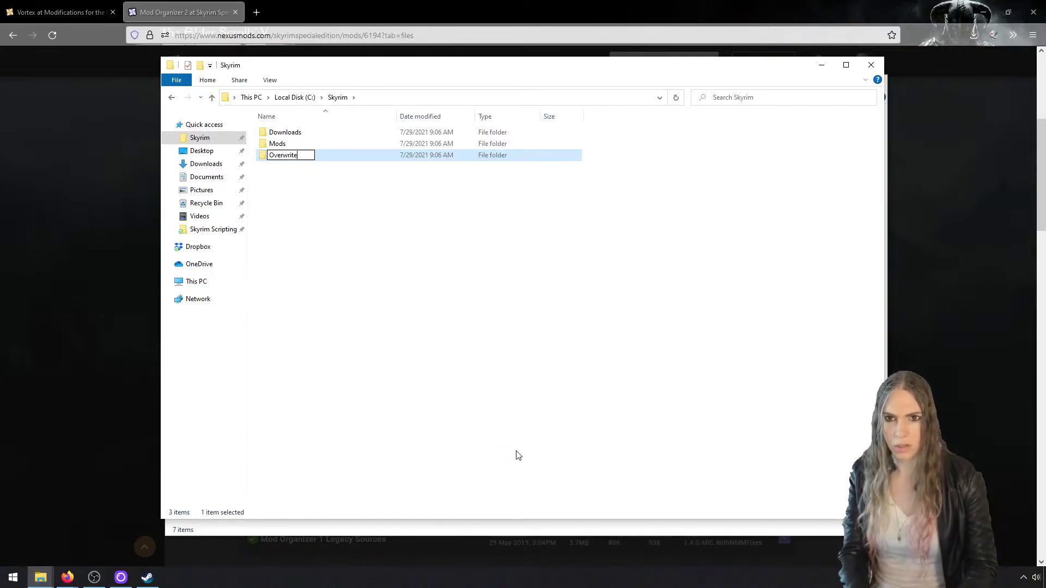
key("Return")
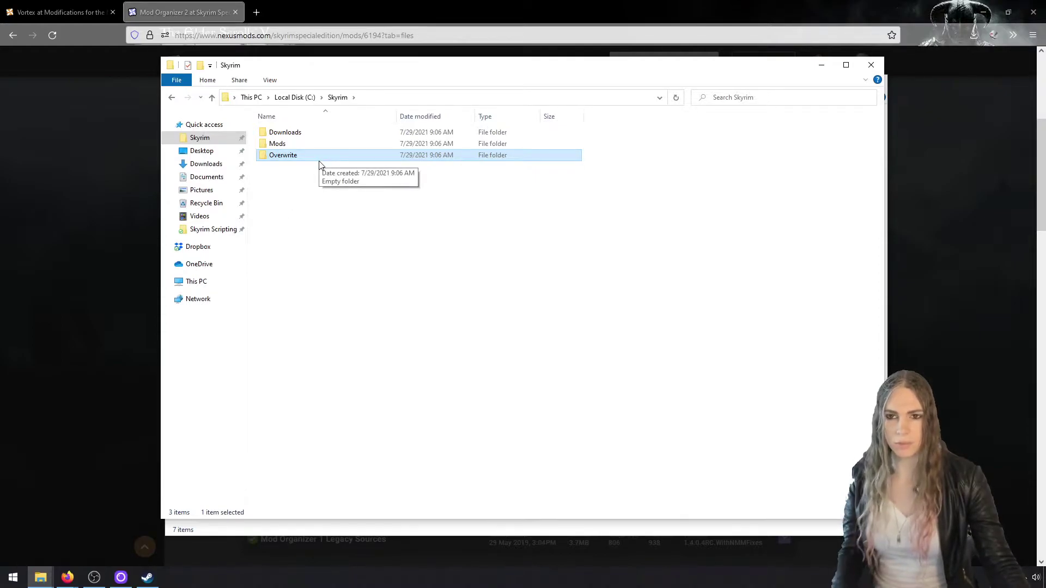
- Select the Downloads, Mods and Overwrite folders in turn to explain each one
left_click(329, 134)
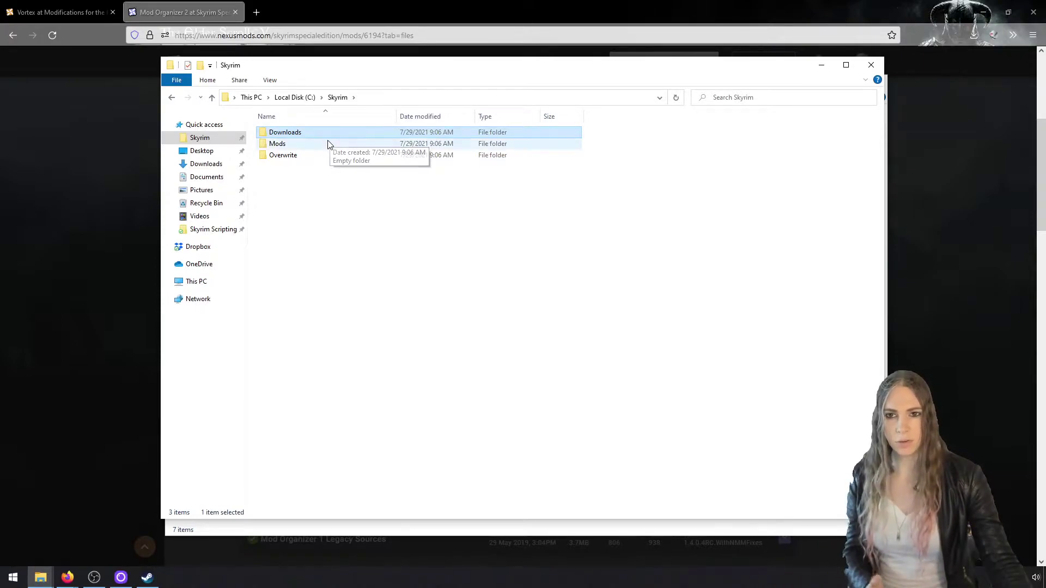
left_click(328, 144)
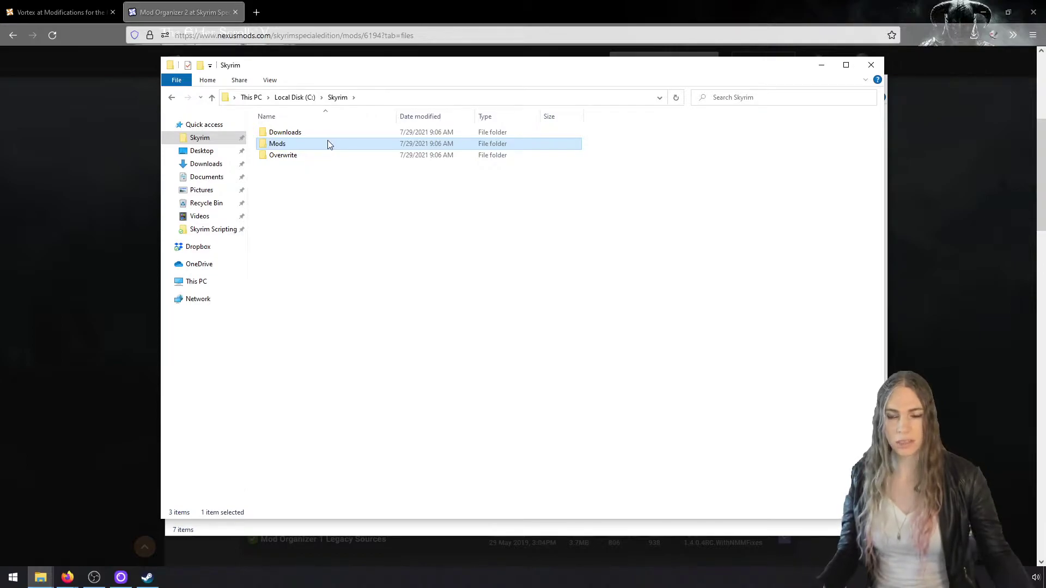
left_click(357, 157)
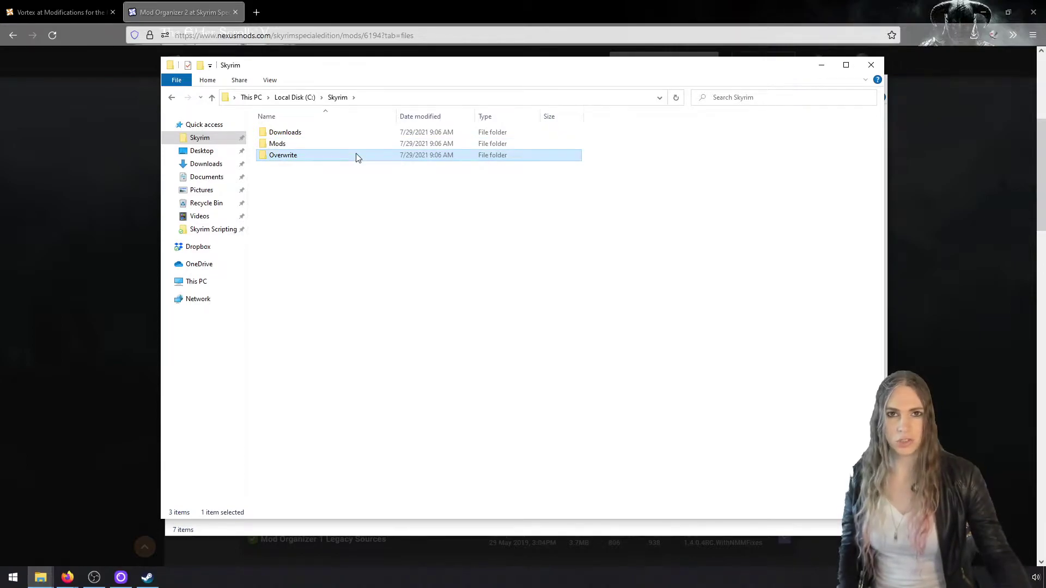
- Create a Playing folder inside C:\Skyrim
right_click(319, 190)
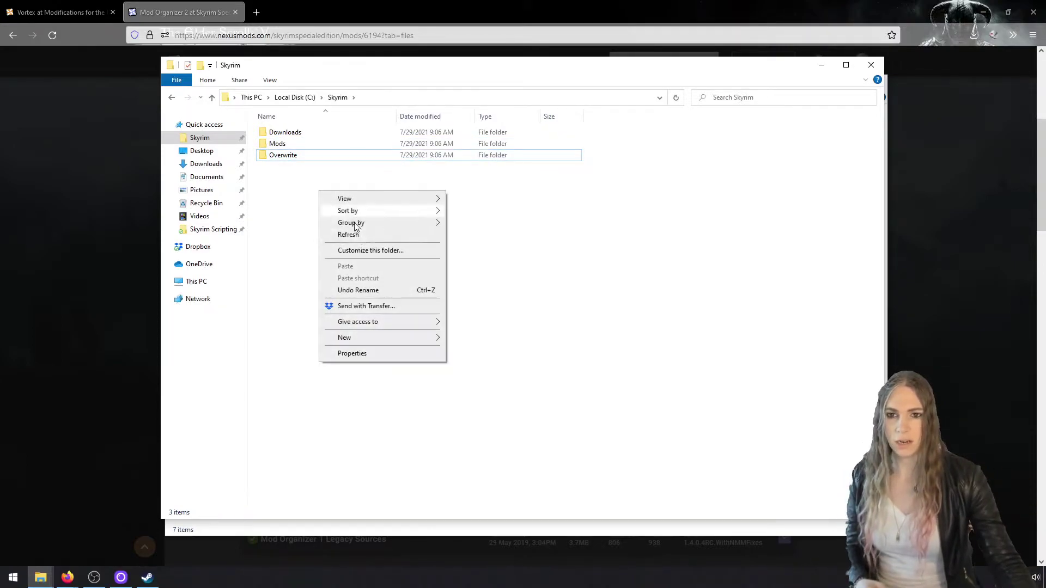
left_click(452, 340)
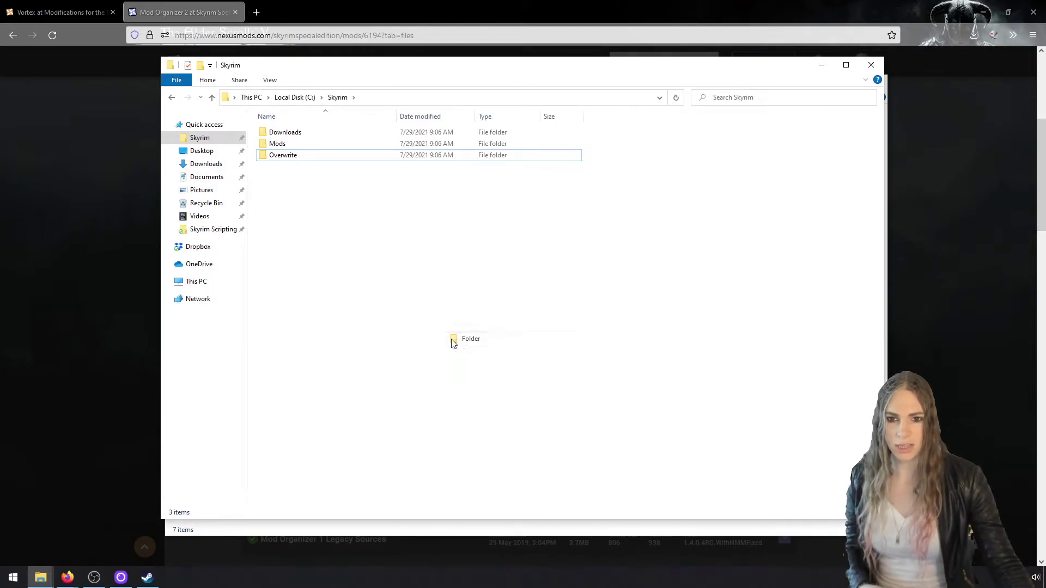
type("Play")
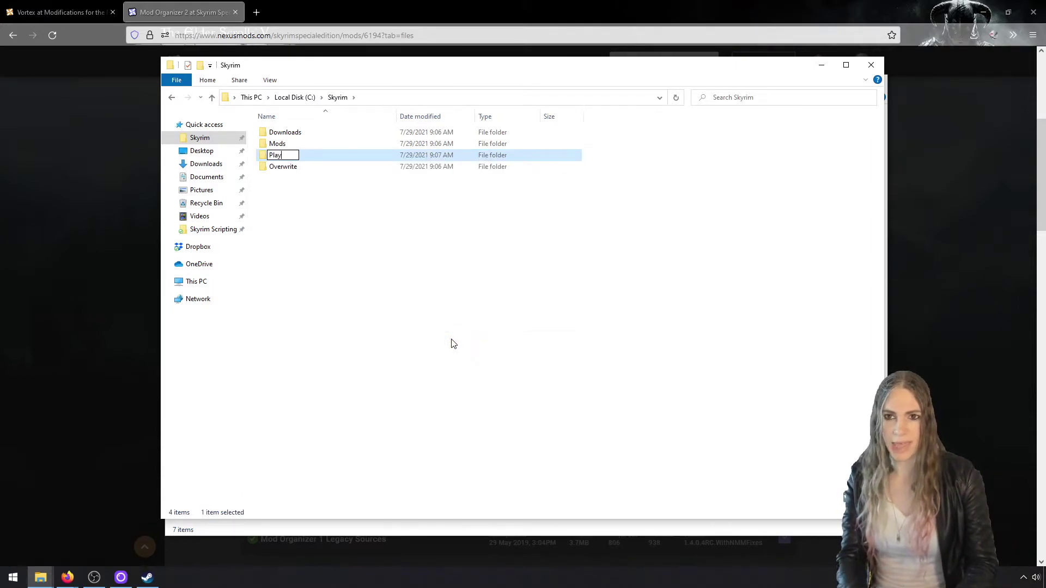
key("Return")
key("Return")
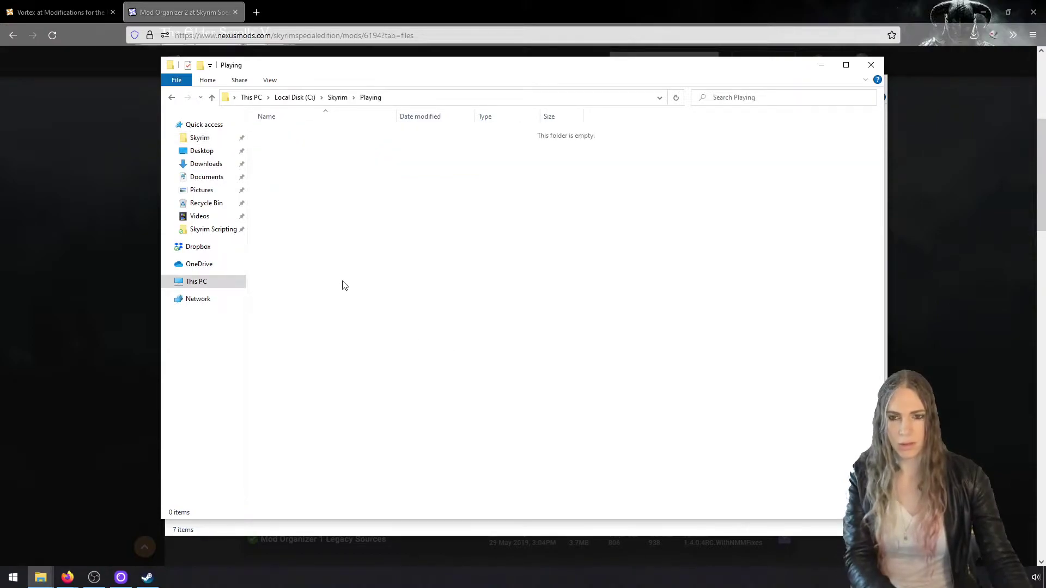
- Add Mods and Overwrite folders inside Playing, return to Skyrim and minimize the window
right_click(340, 280)
mouse_move(424, 428)
left_click(499, 431)
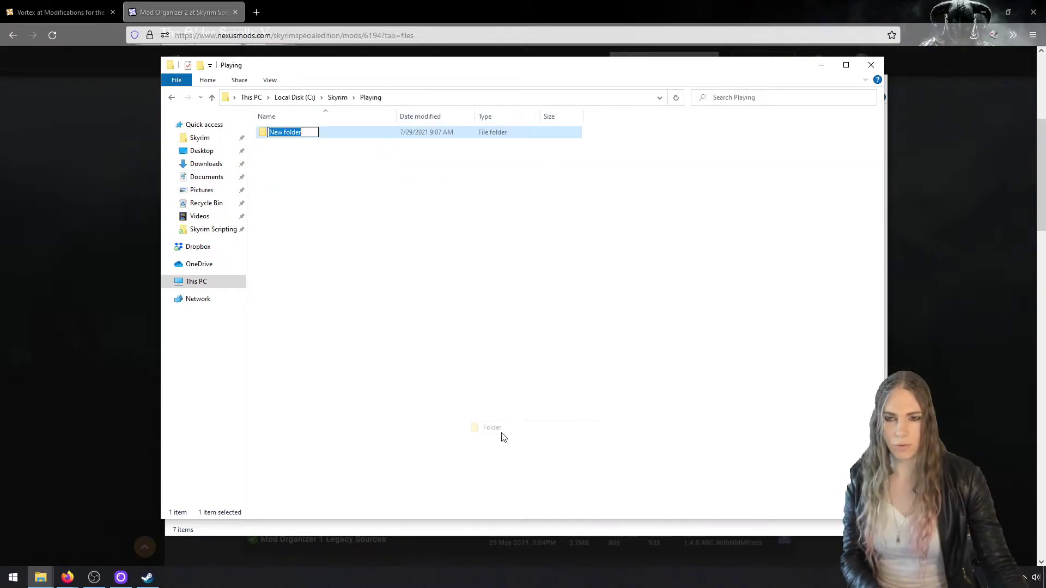
type("Mods")
key("Return")
right_click(478, 281)
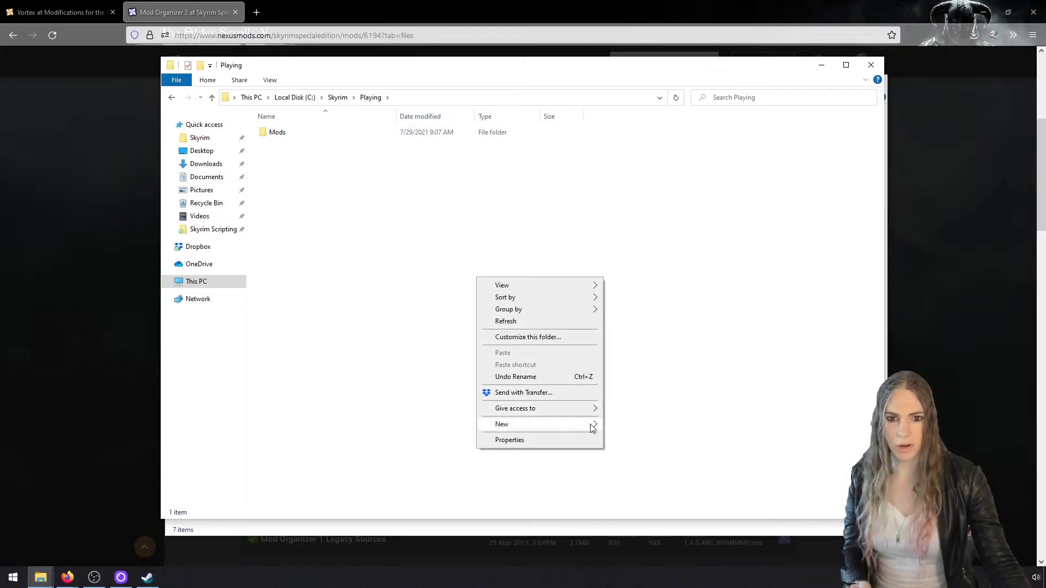
left_click(616, 418)
type("Ove")
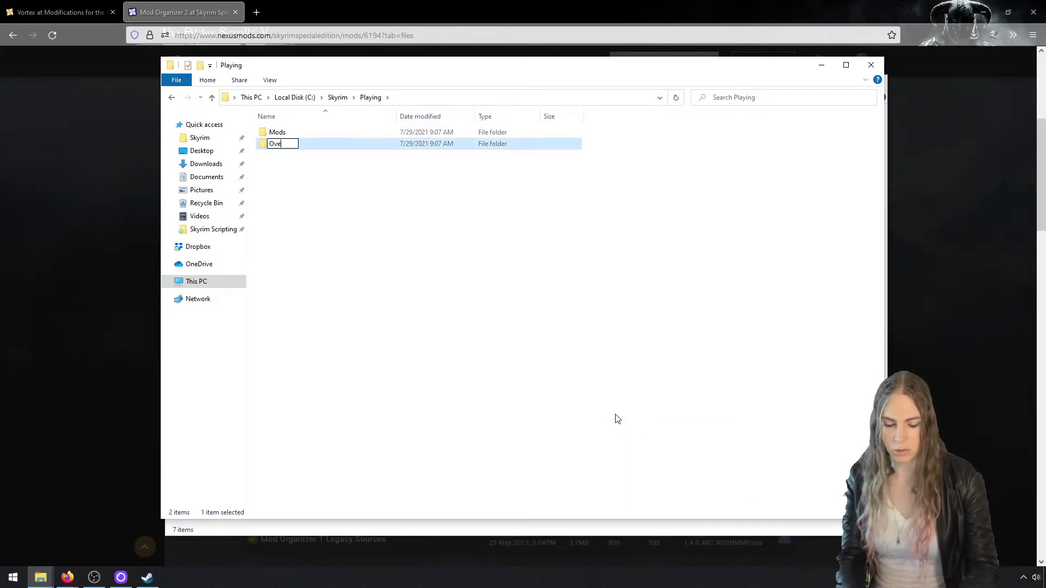
type("rwrite")
key("Return")
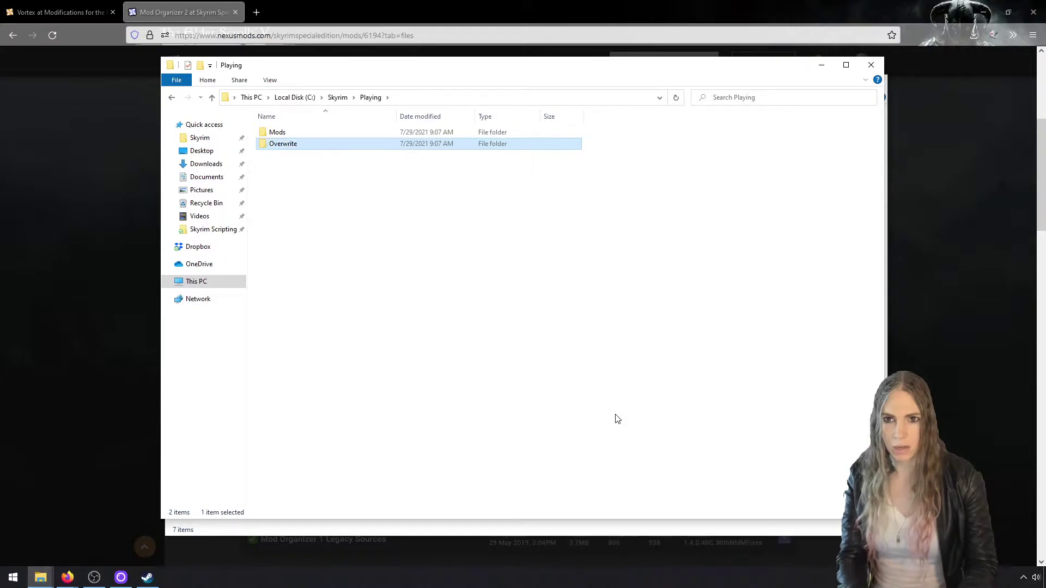
left_click(337, 97)
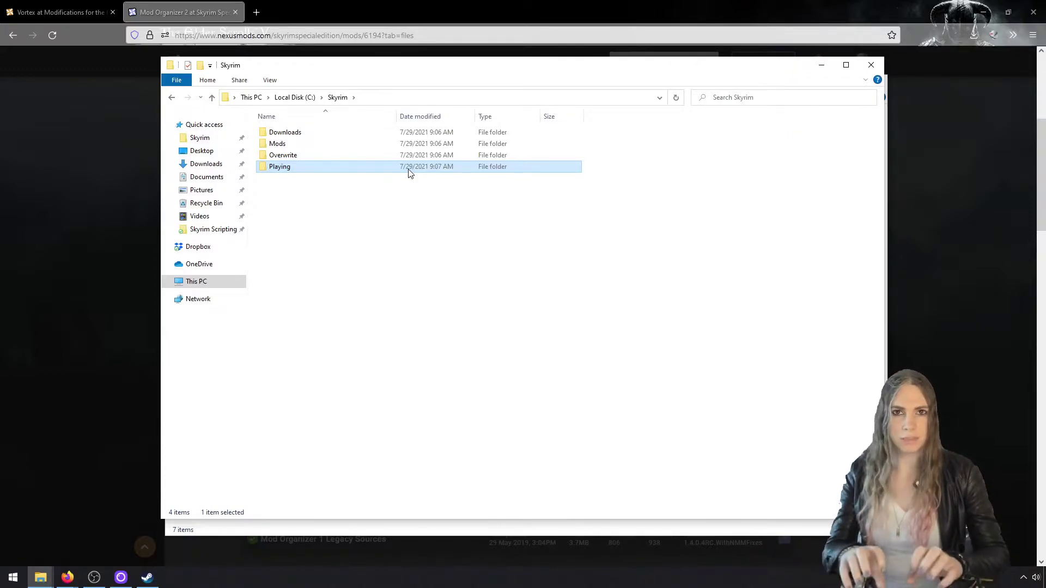
left_click(821, 64)
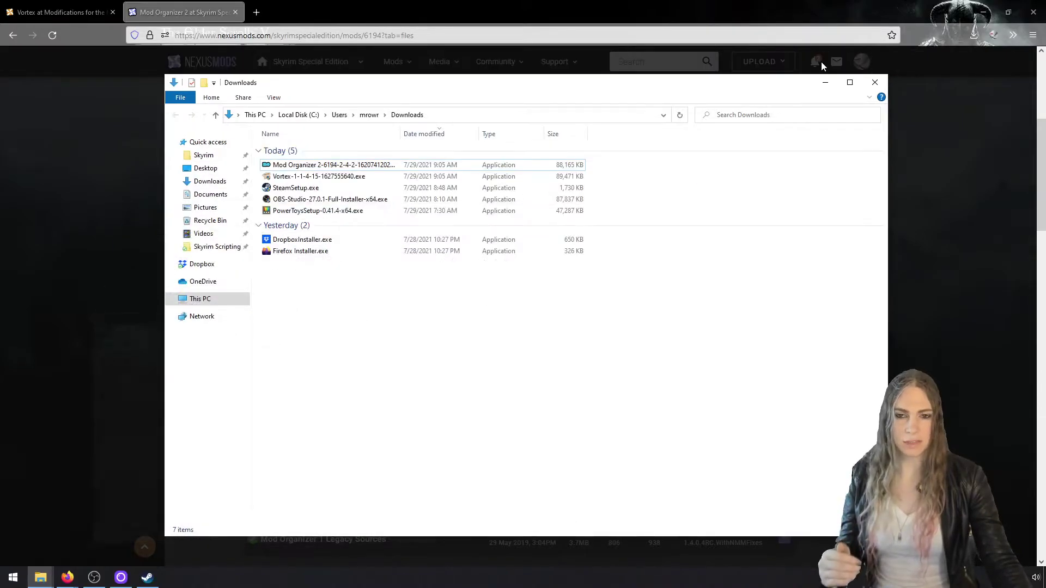
- Run the downloaded Vortex installer and start logging Vortex in to Nexus Mods
left_click(338, 176)
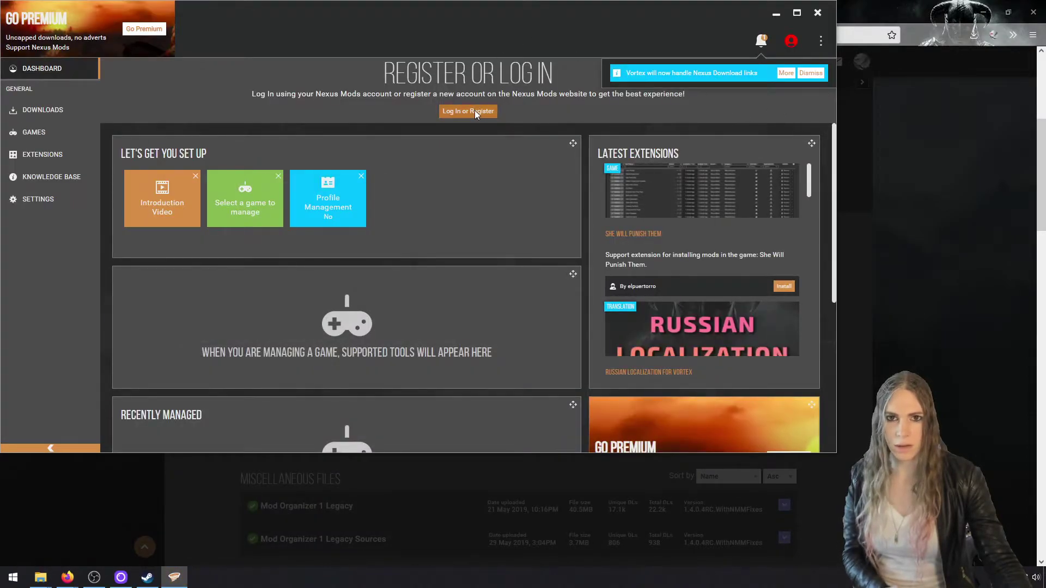
left_click(475, 111)
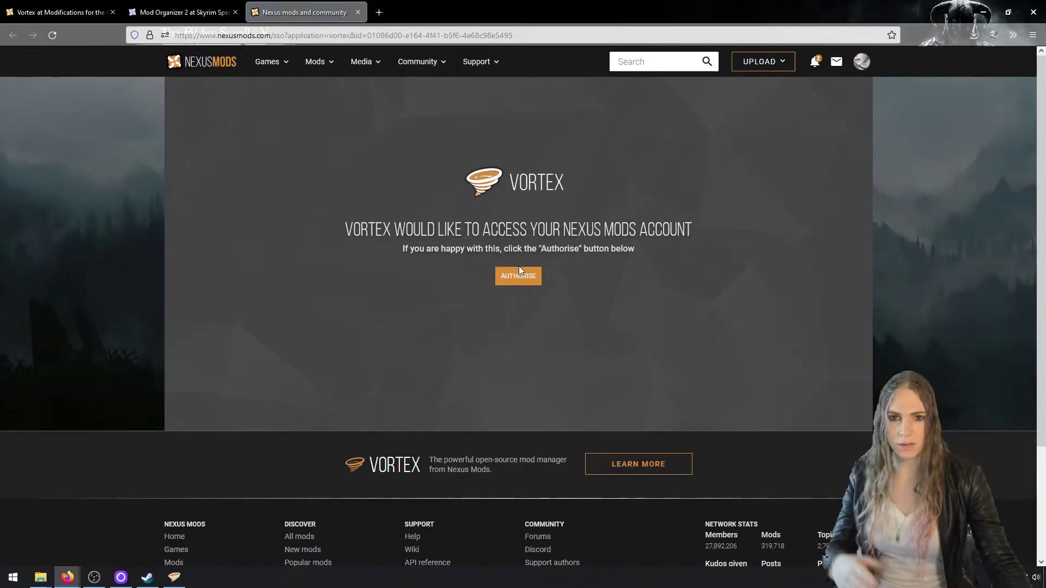
- Authorise Vortex on the Nexus Mods page and centre the Vortex window
left_click(532, 277)
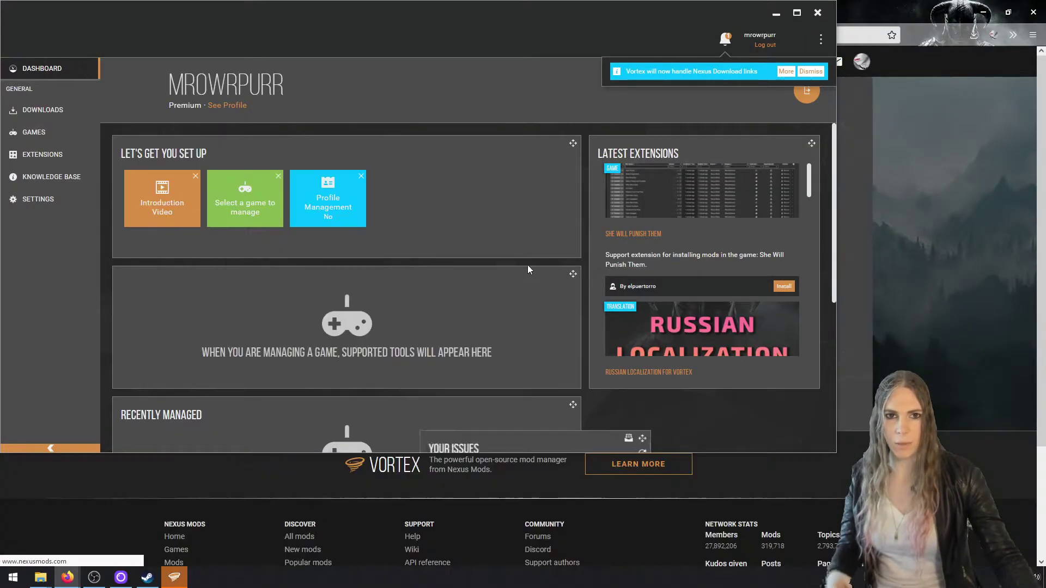
left_click_drag(619, 6, 714, 76)
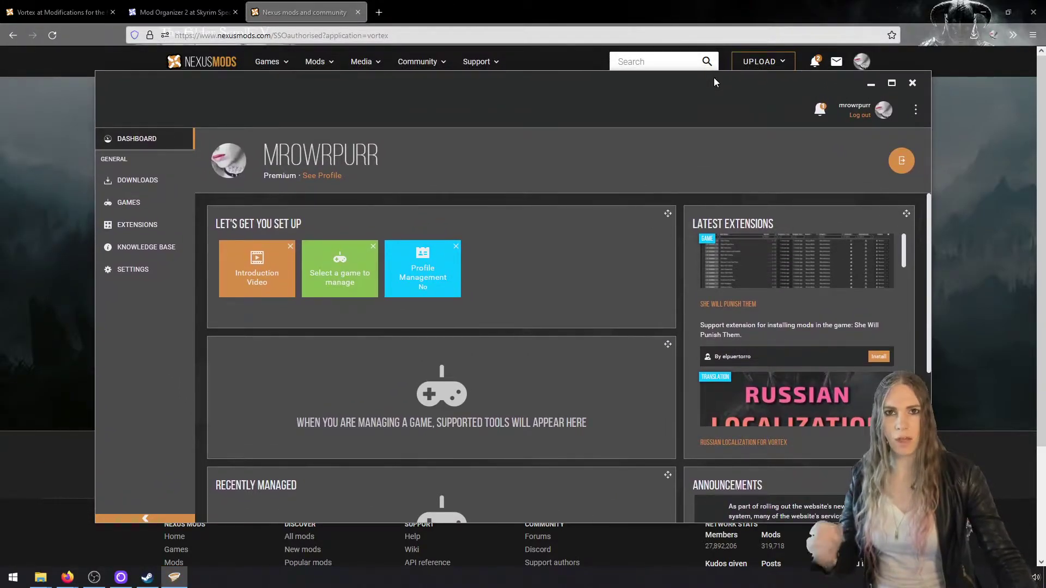
- Manage Skyrim Special Edition in Vortex, fix its loose-files warning, and open Settings
left_click(159, 199)
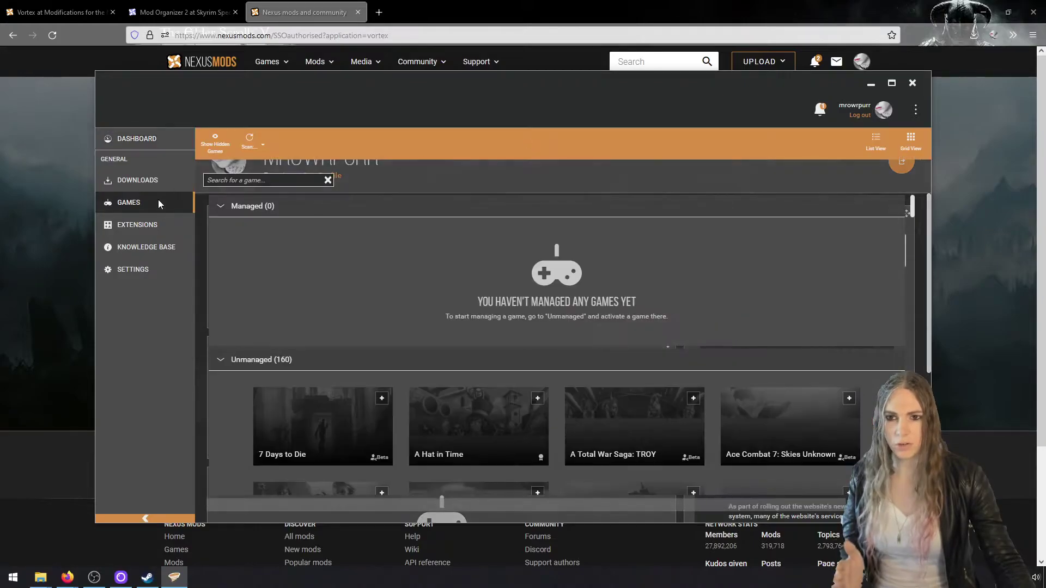
scroll(355, 335, "down", 15)
scroll(417, 342, "down", 20)
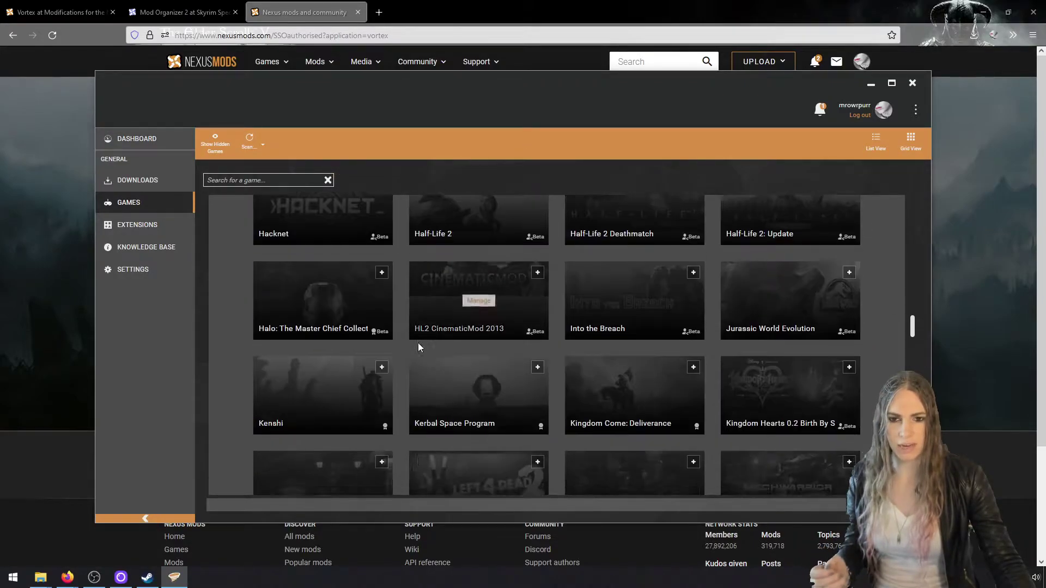
scroll(417, 343, "up", 2)
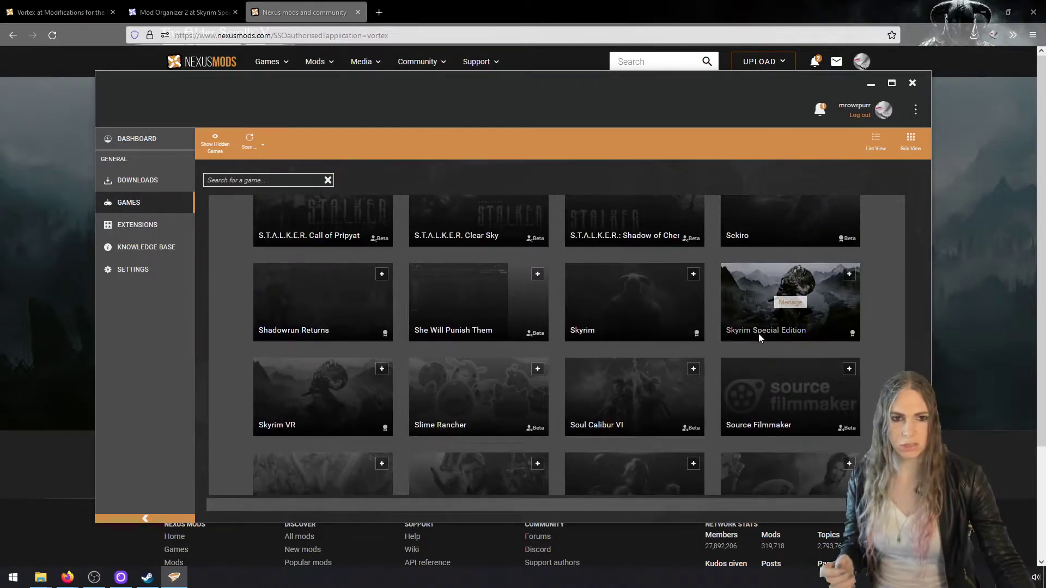
left_click(785, 307)
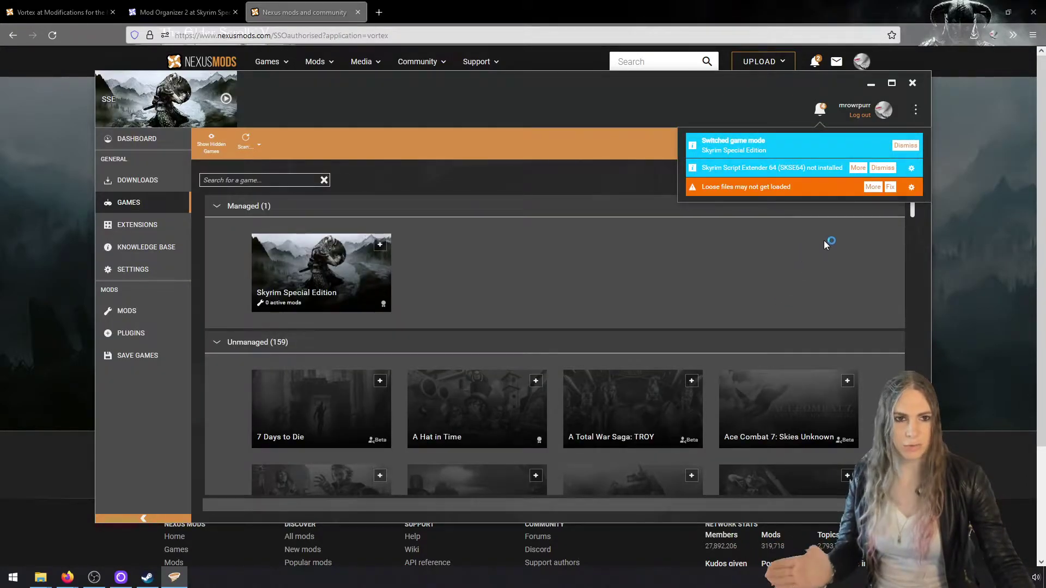
left_click(891, 187)
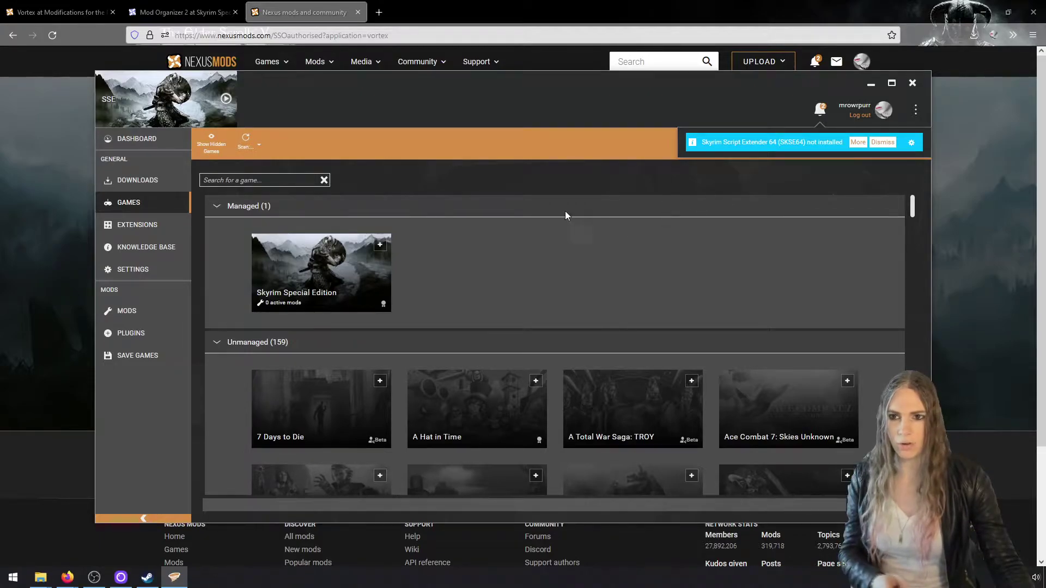
left_click(156, 268)
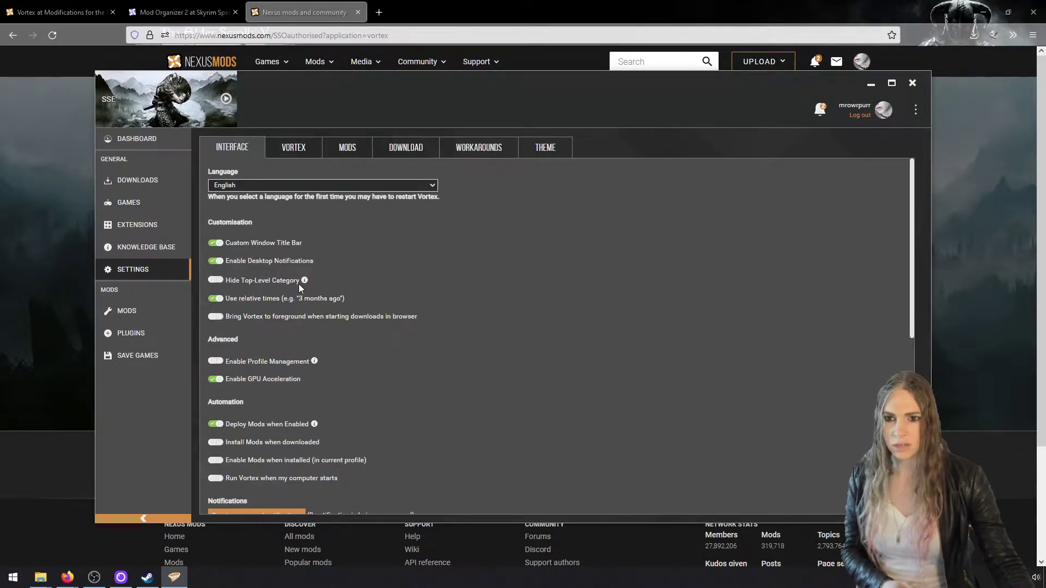
- Turn on automatic mod installation, leave enable-on-install off, and show the Mods settings tab
scroll(299, 285, "down", 2)
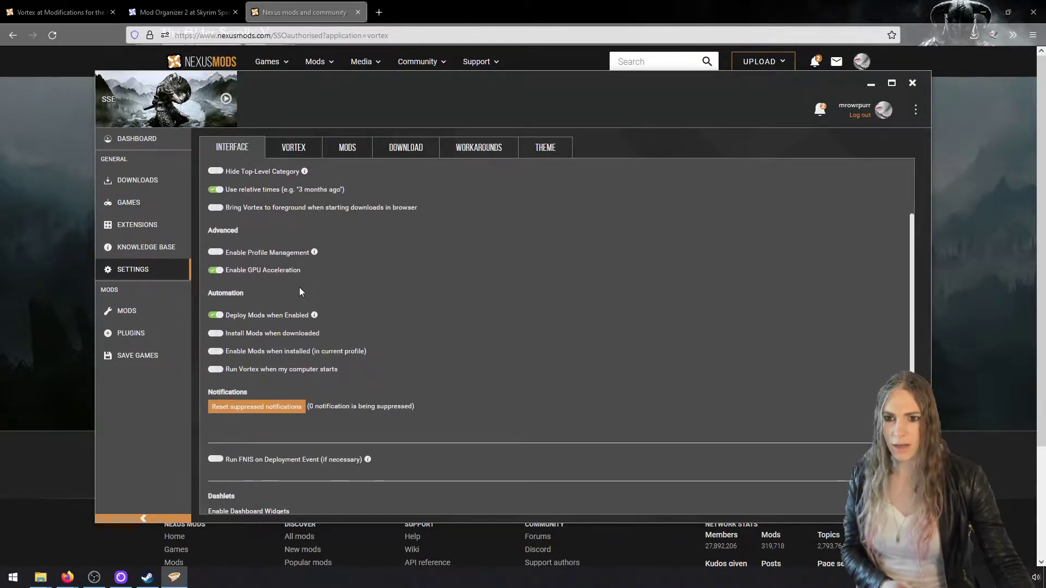
left_click(215, 333)
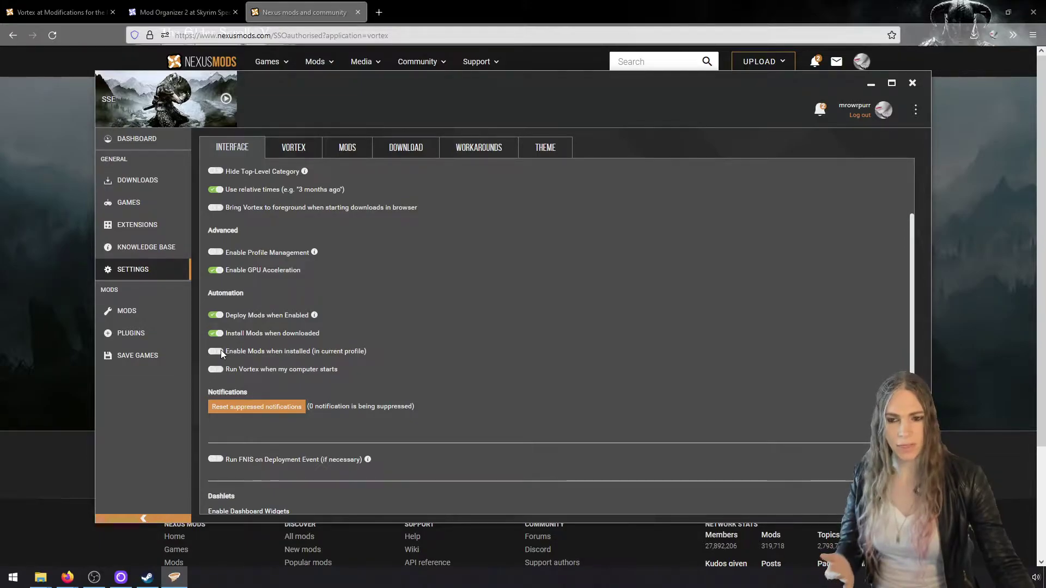
left_click(221, 350)
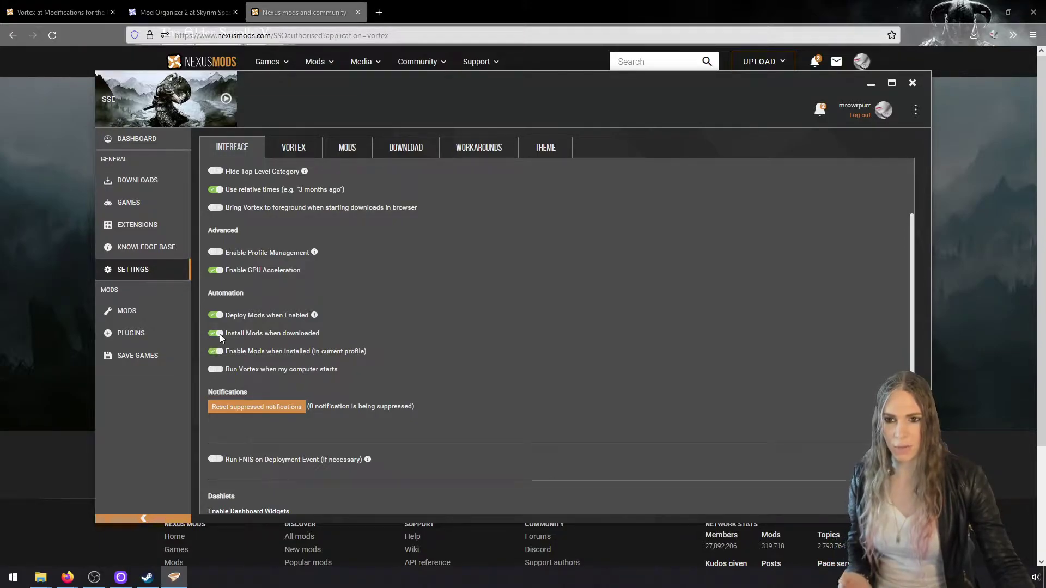
left_click(220, 351)
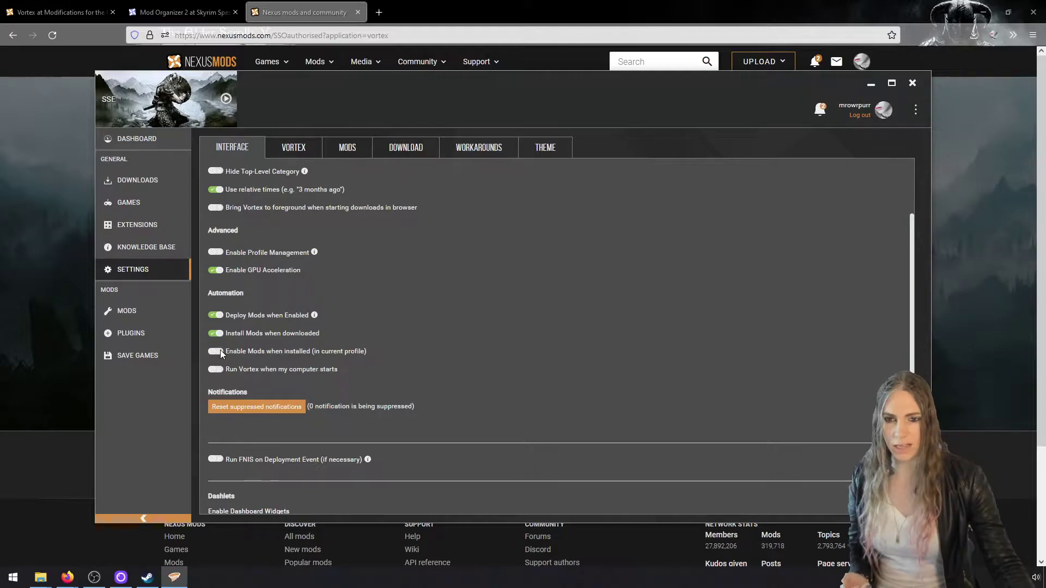
left_click(355, 155)
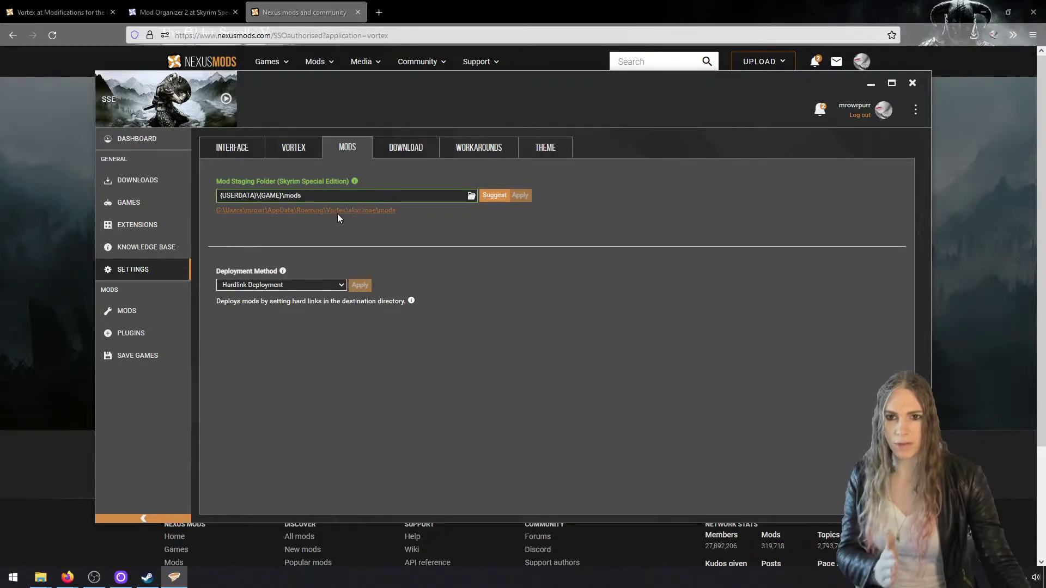
- Open the staging folder in File Explorer and list the home folder in details view
left_click(358, 211)
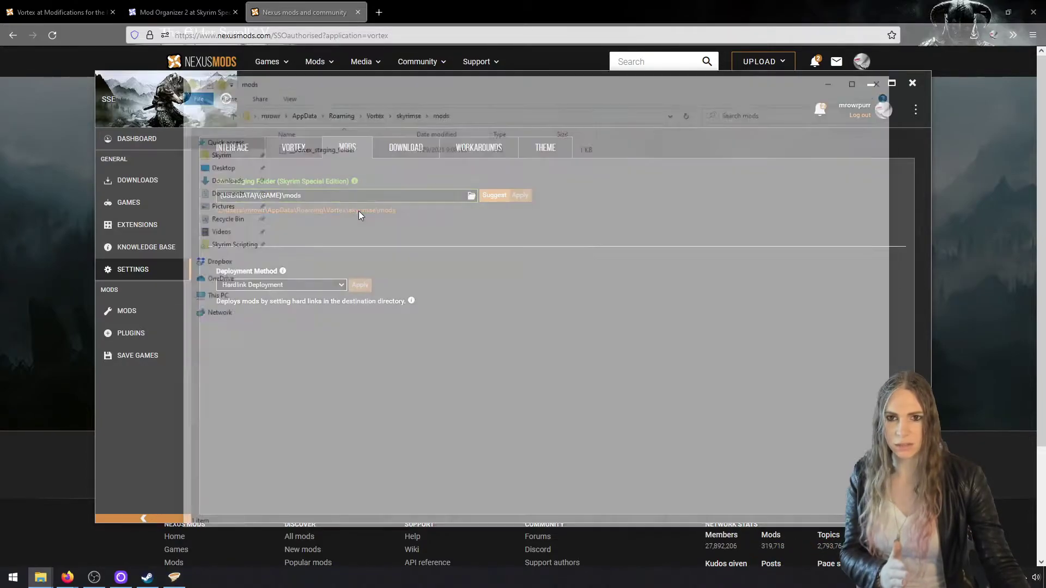
left_click(264, 112)
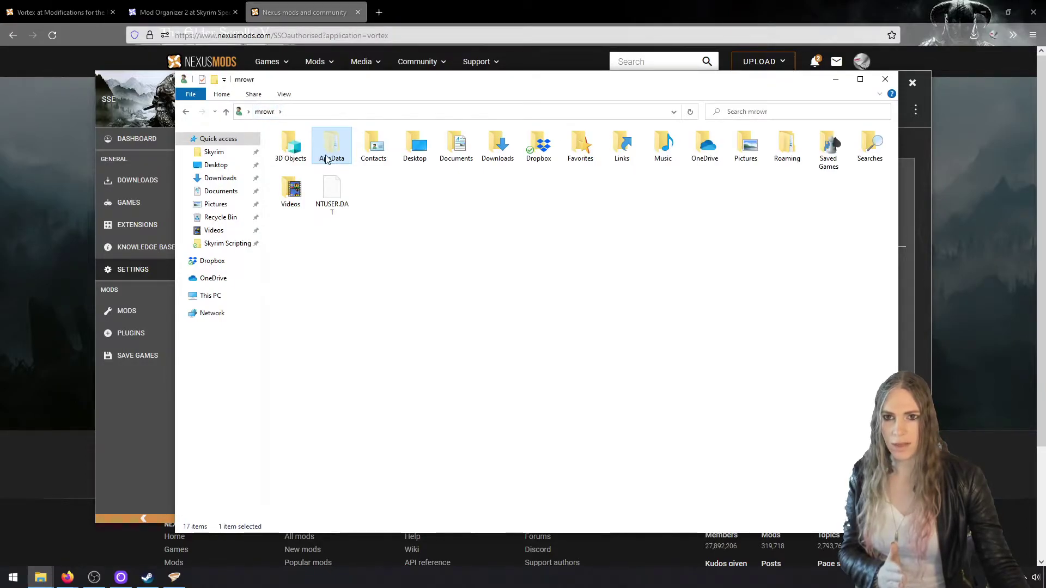
left_click(283, 94)
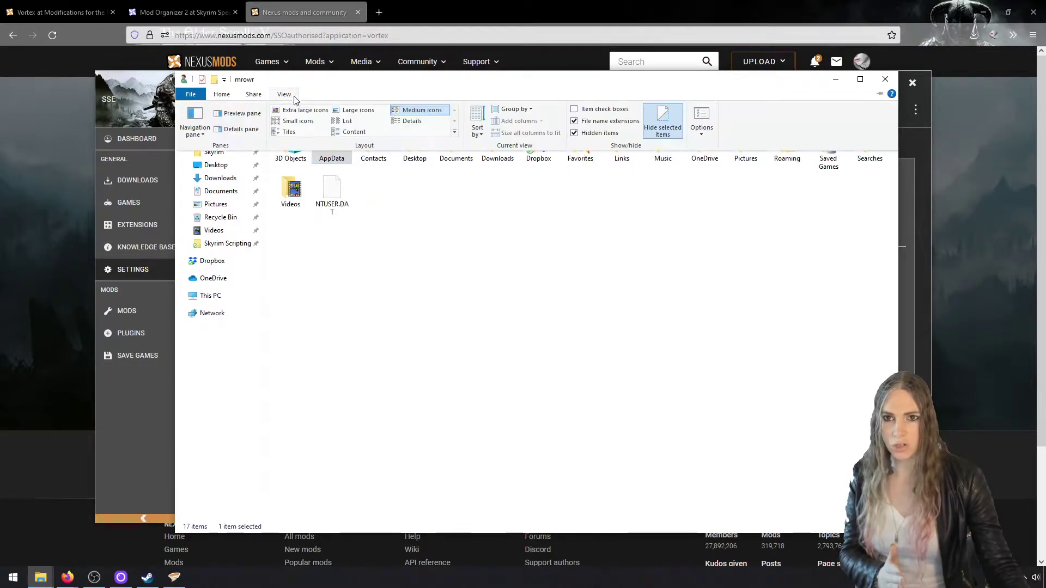
left_click(406, 122)
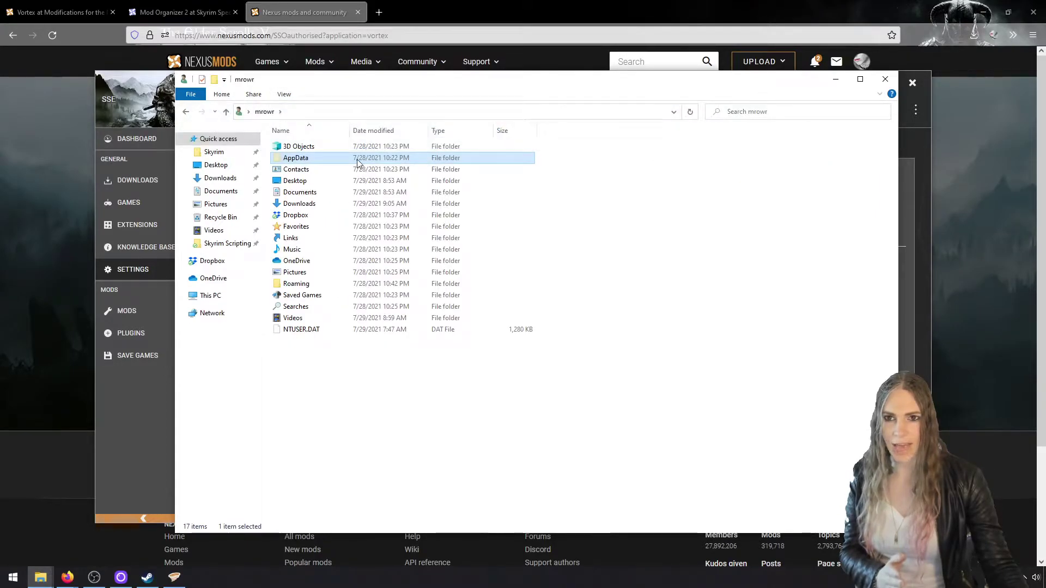
left_click(749, 195)
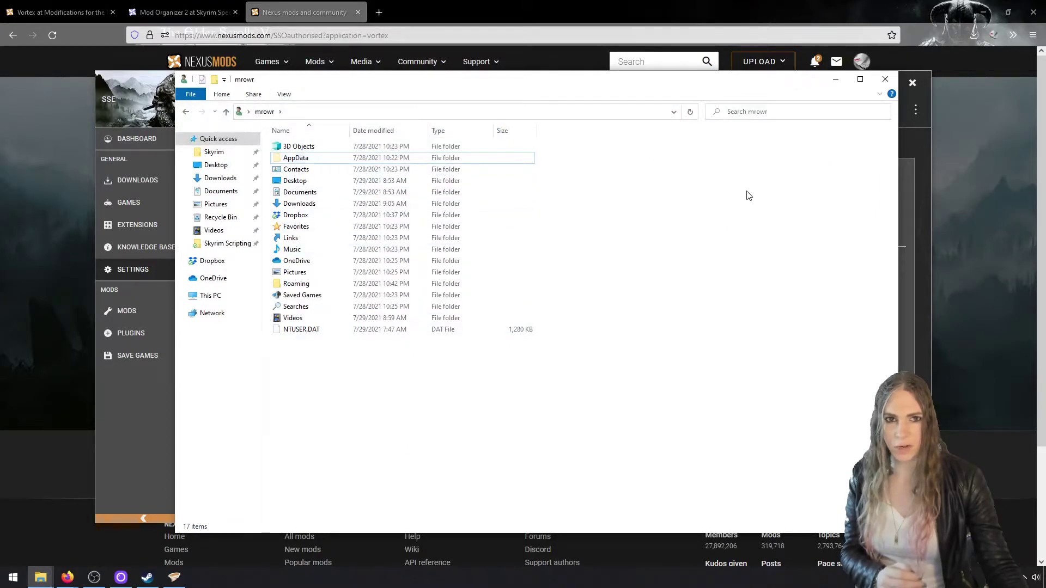
- Show hidden files and change the known-extensions setting, then look inside AppData and close Explorer
left_click(282, 98)
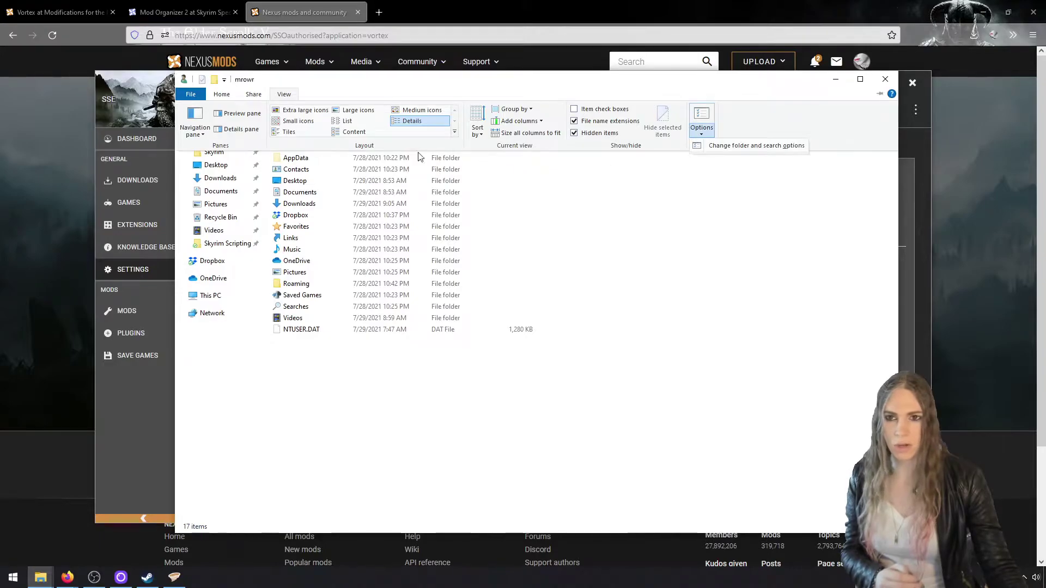
left_click(727, 145)
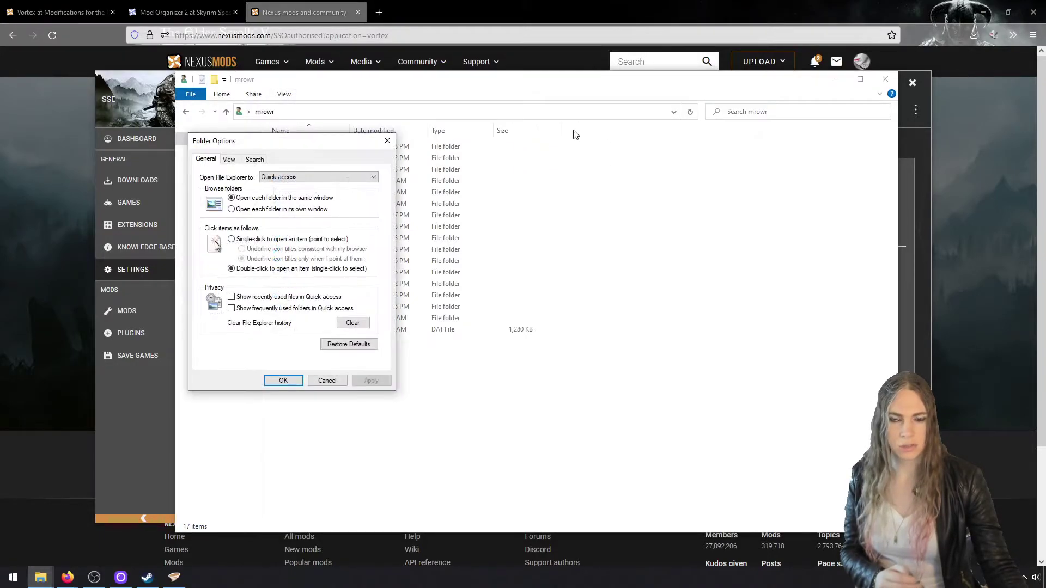
left_click(229, 159)
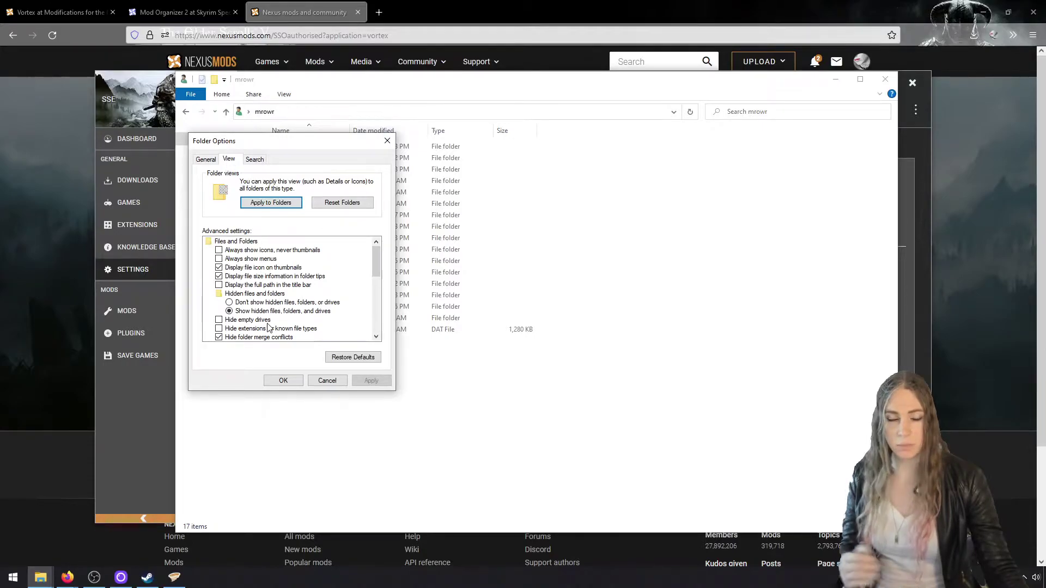
left_click(248, 329)
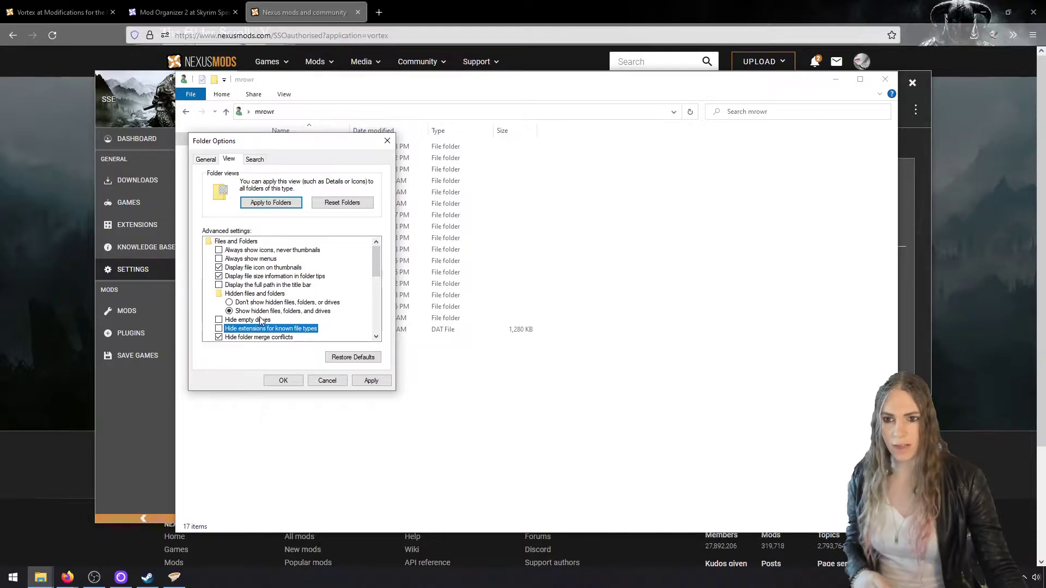
left_click(263, 312)
left_click(293, 381)
double_click(316, 158)
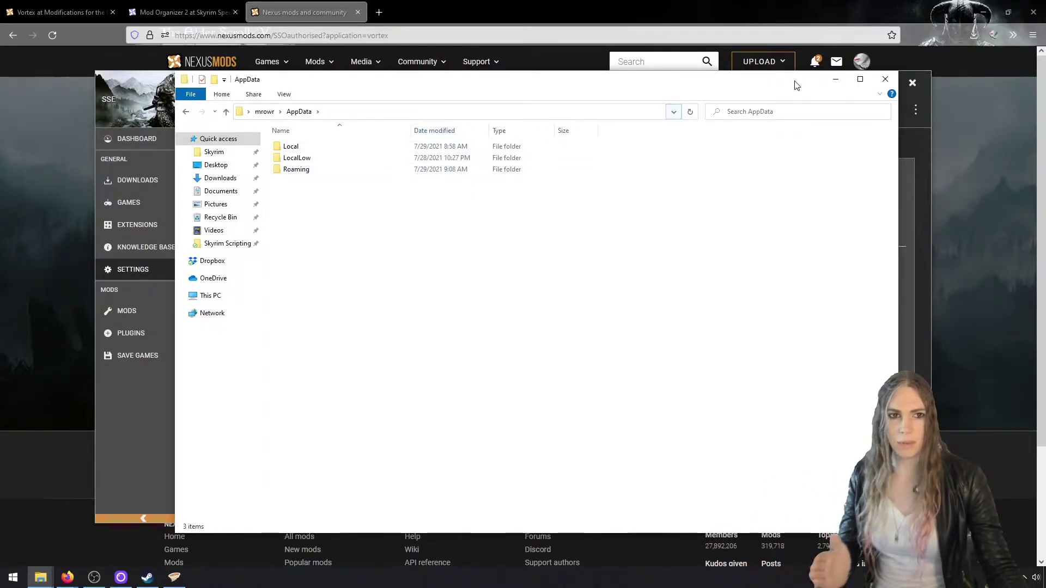
left_click(884, 81)
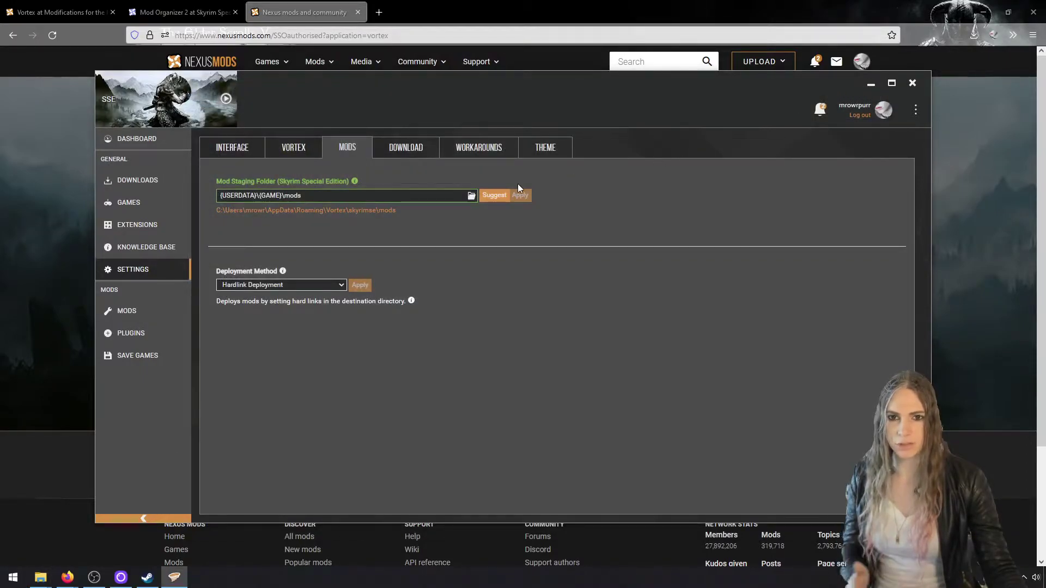
- Pick C:\Skyrim\Mods as Skyrim Special Edition's mod staging folder and apply it
left_click(472, 196)
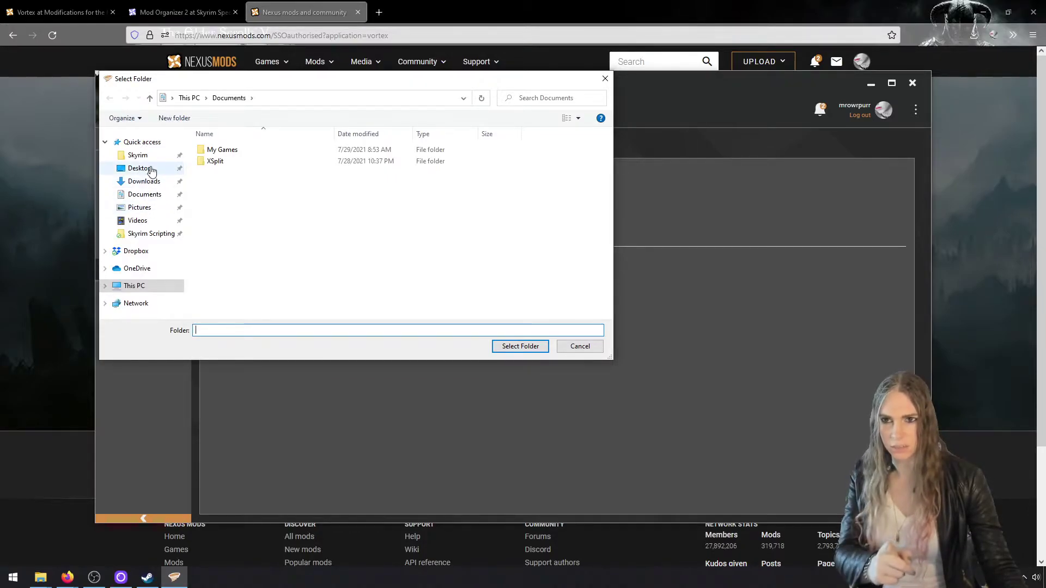
left_click(139, 155)
double_click(212, 162)
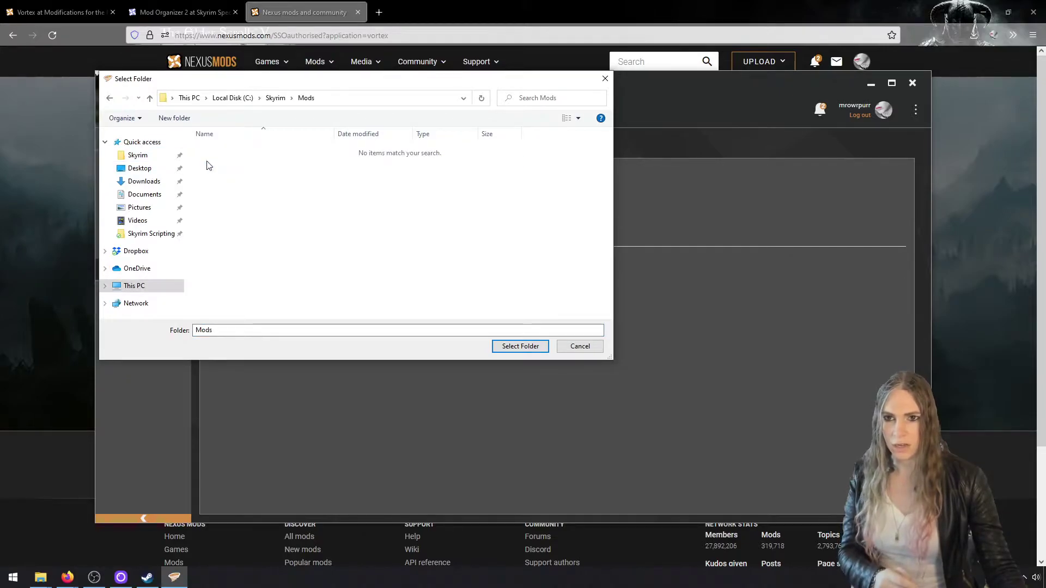
left_click(518, 344)
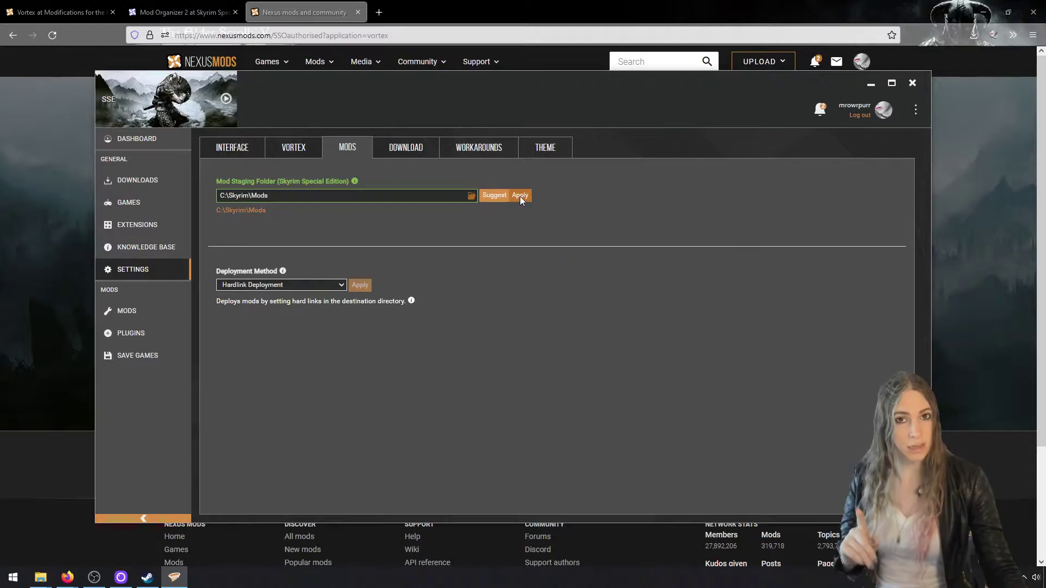
left_click(520, 196)
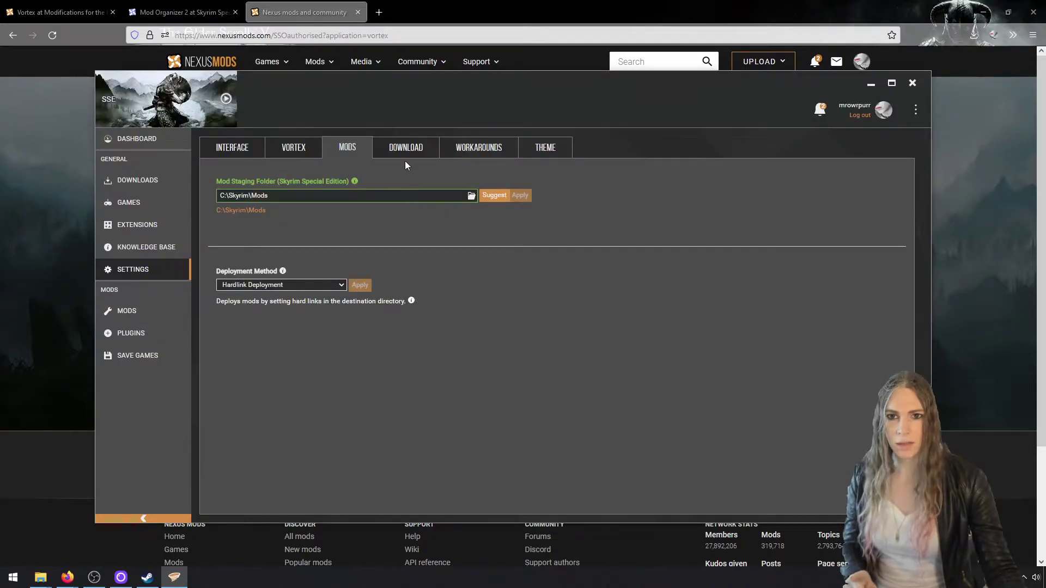
left_click(404, 147)
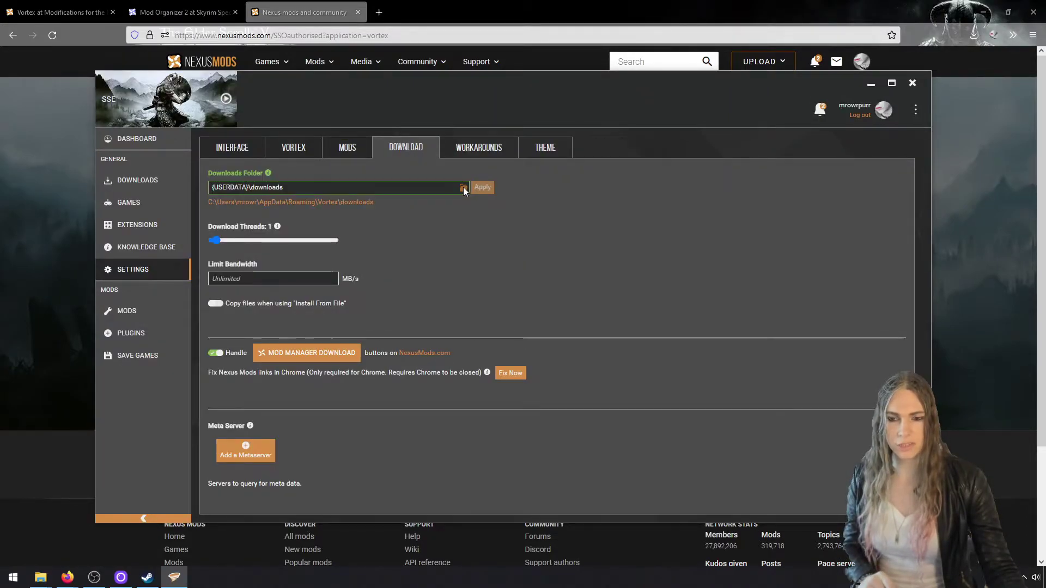
- Choose C:\Skyrim\Downloads as the downloads folder and check it in File Explorer
left_click(463, 187)
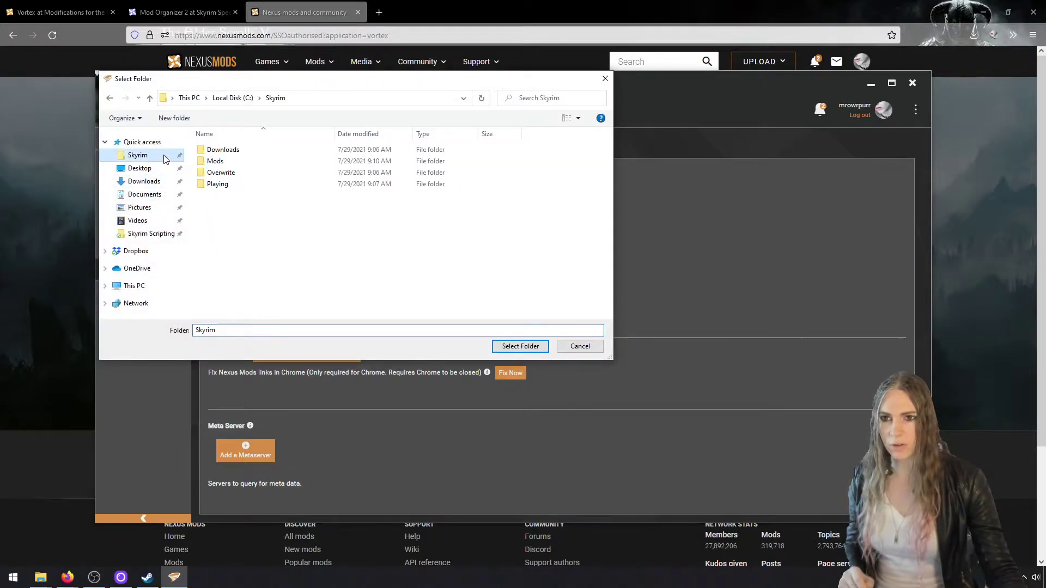
double_click(273, 151)
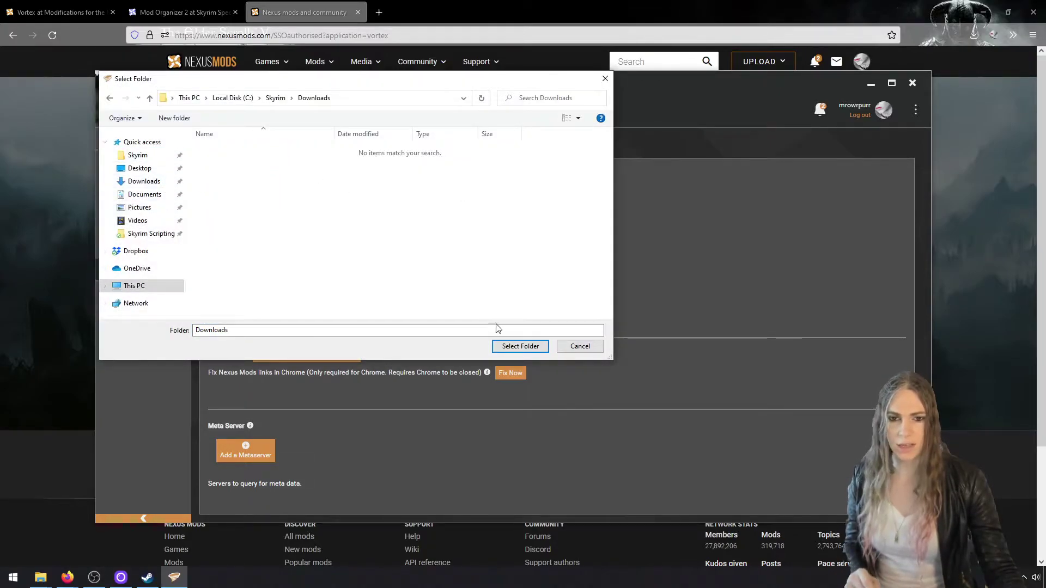
left_click(514, 346)
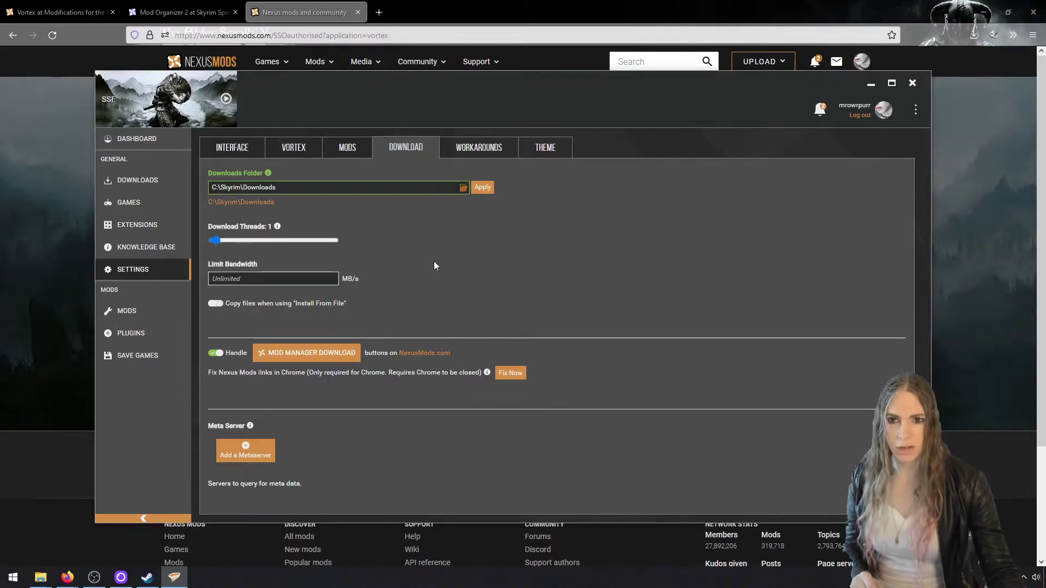
left_click(263, 202)
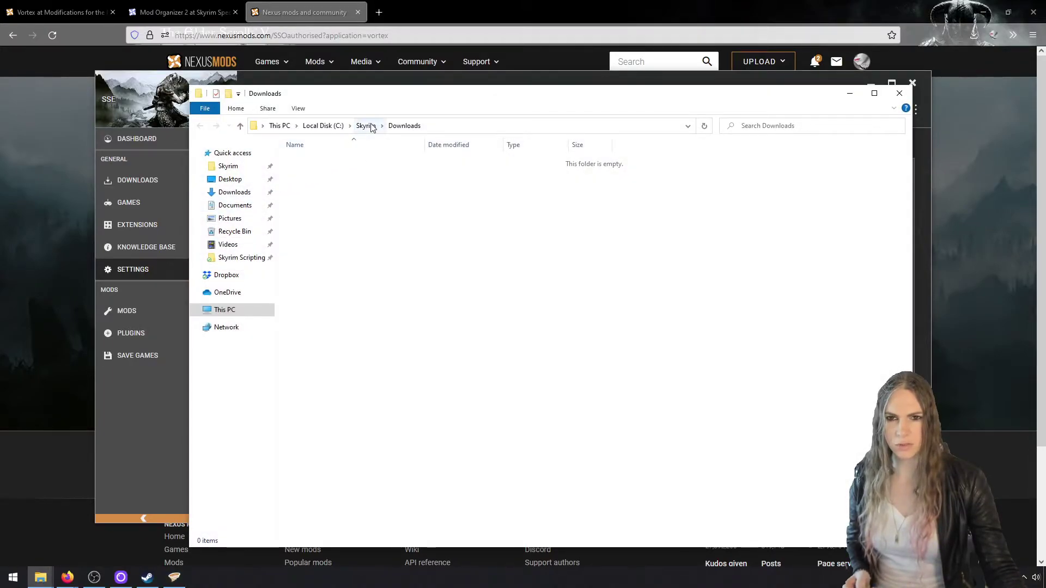
left_click(365, 126)
double_click(327, 161)
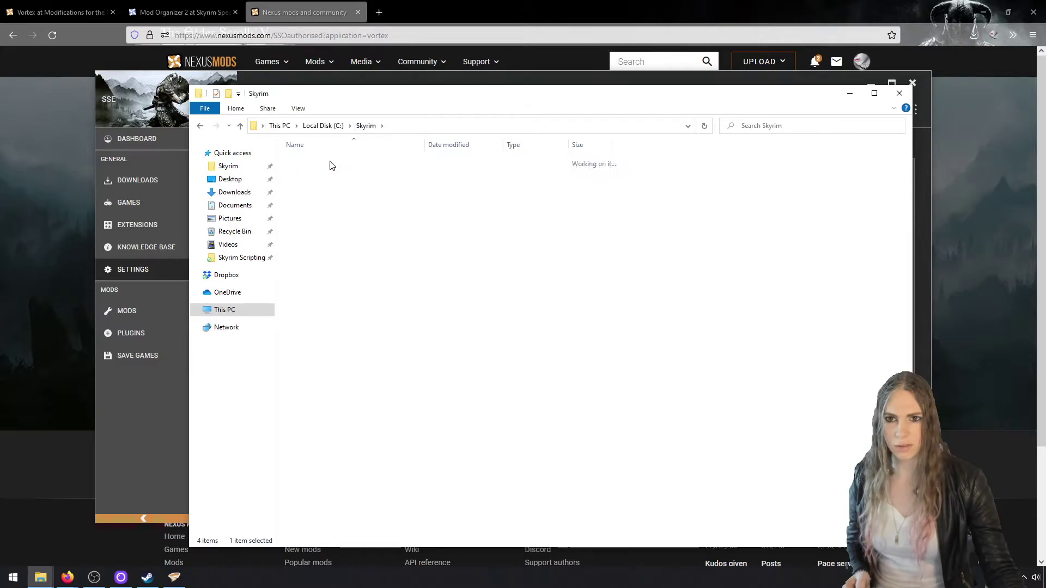
left_click(369, 126)
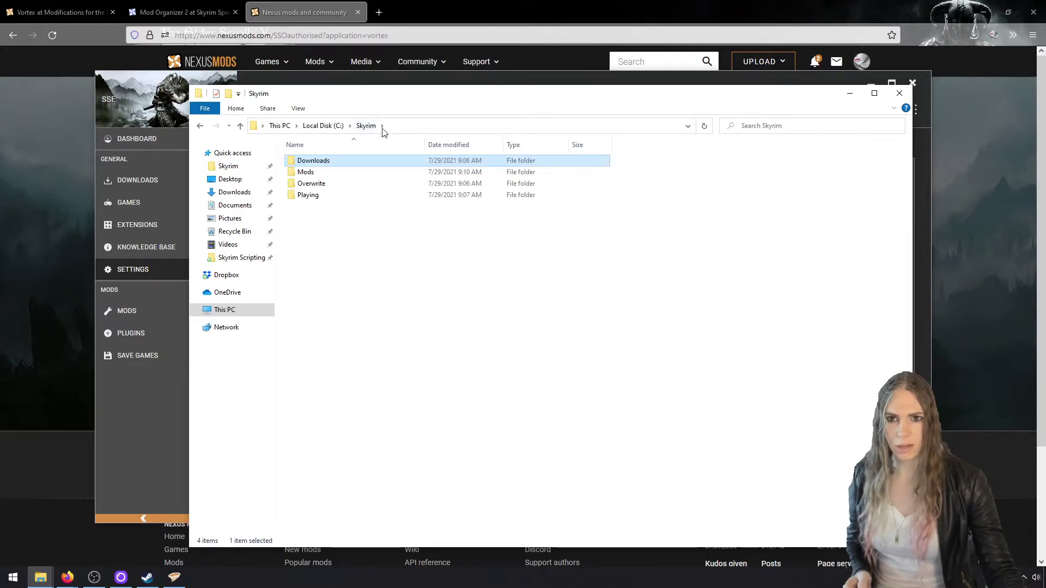
double_click(368, 163)
left_click(900, 94)
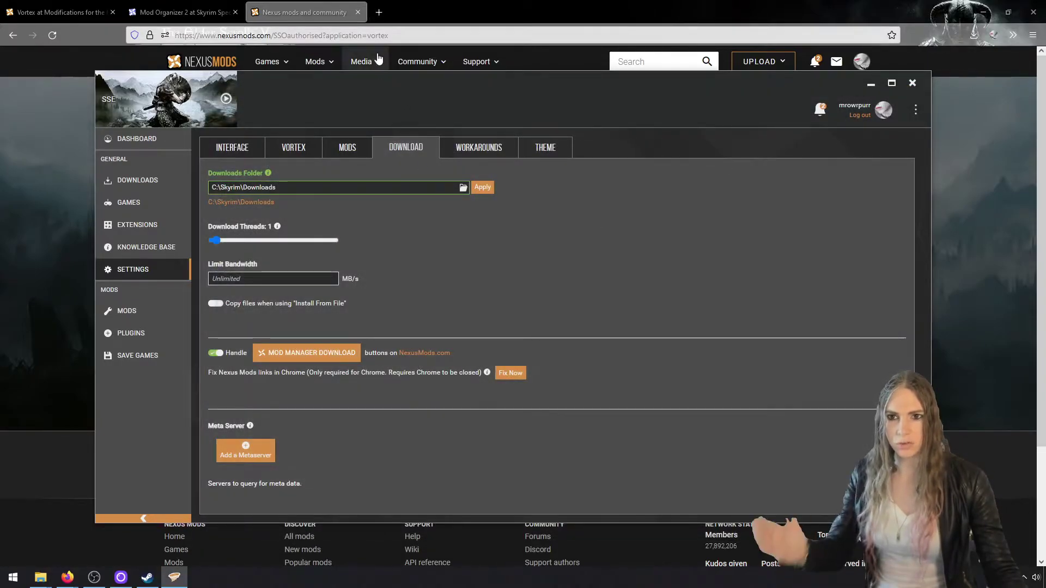
- Apply the new downloads folder and inspect its skyrimse subfolder in File Explorer
left_click(483, 187)
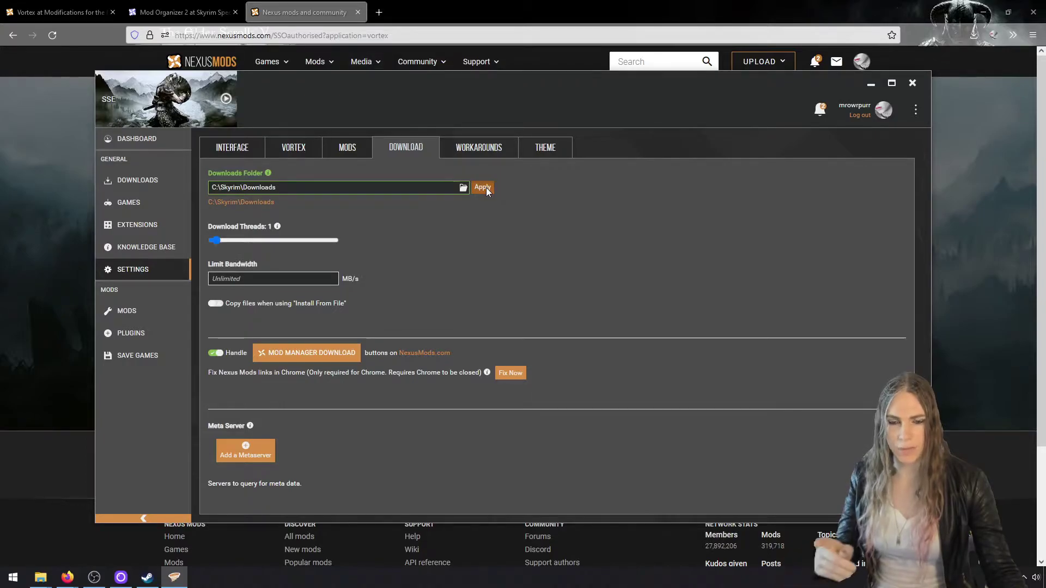
left_click(268, 202)
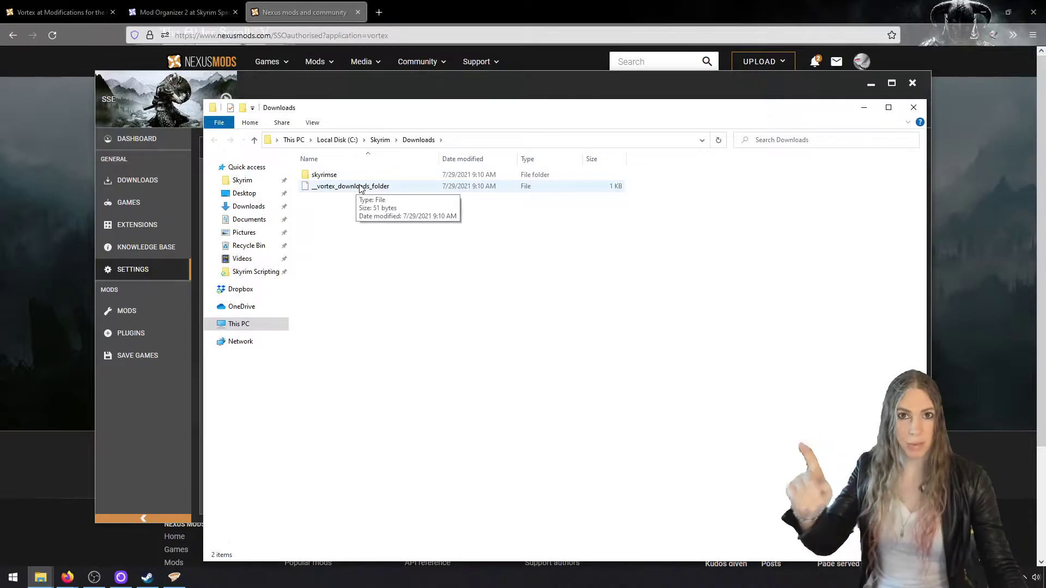
double_click(327, 175)
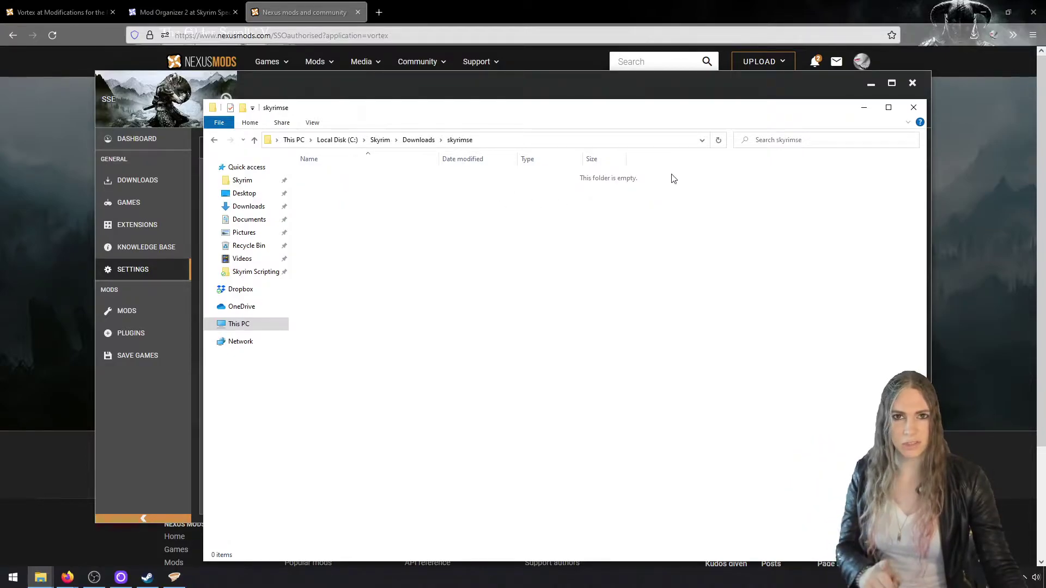
left_click(913, 108)
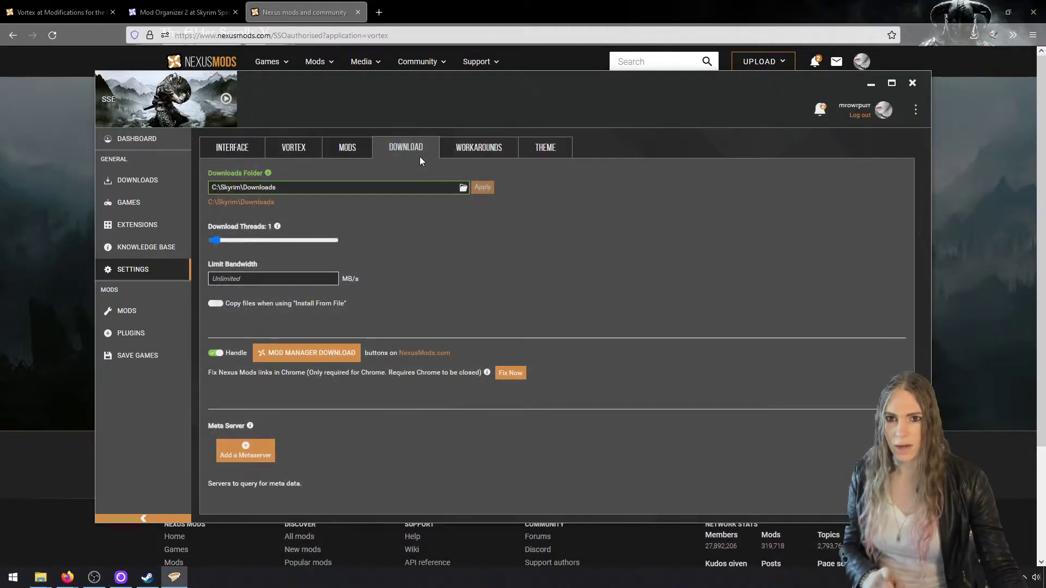
- Review the General, Interface and Workarounds settings, turn off Handle Mod Manager Download, and close Vortex
left_click(287, 157)
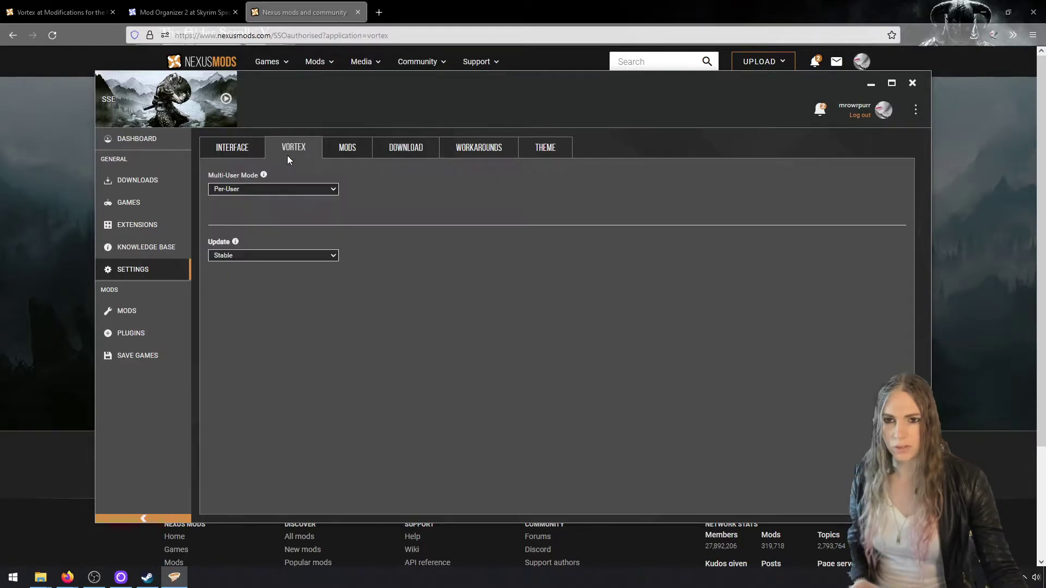
left_click(247, 156)
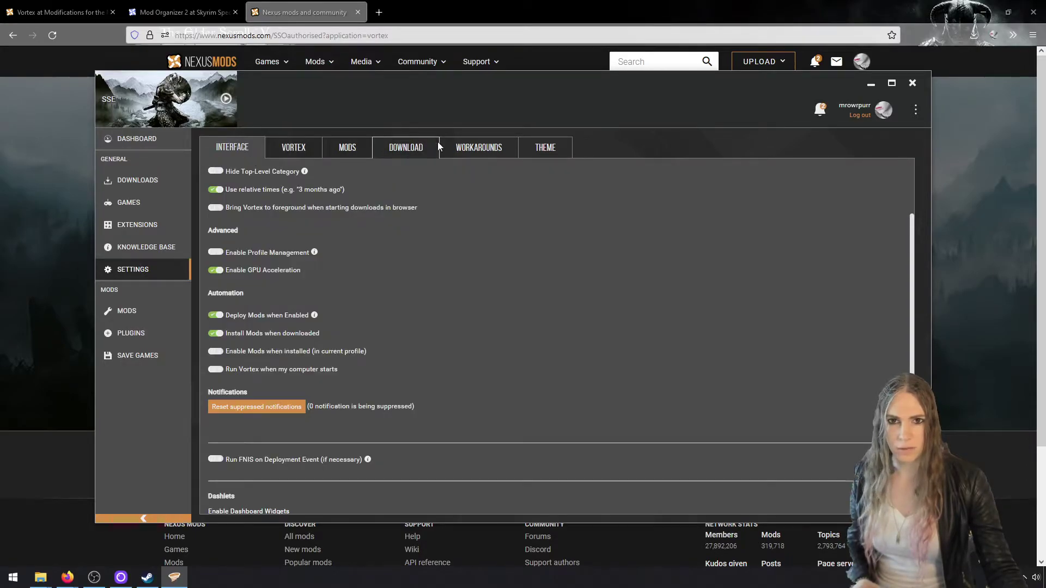
left_click(451, 147)
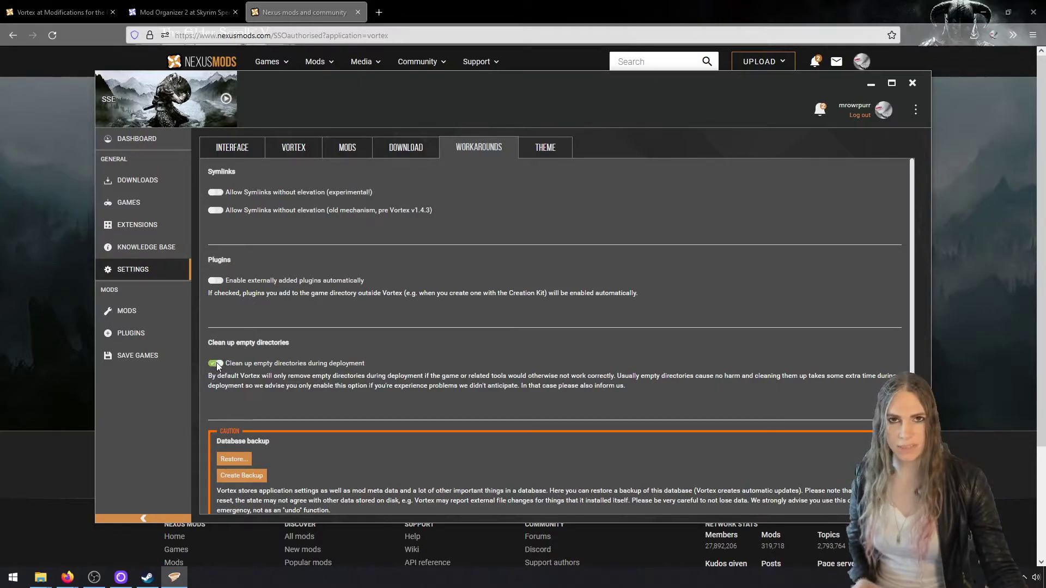
left_click(246, 151)
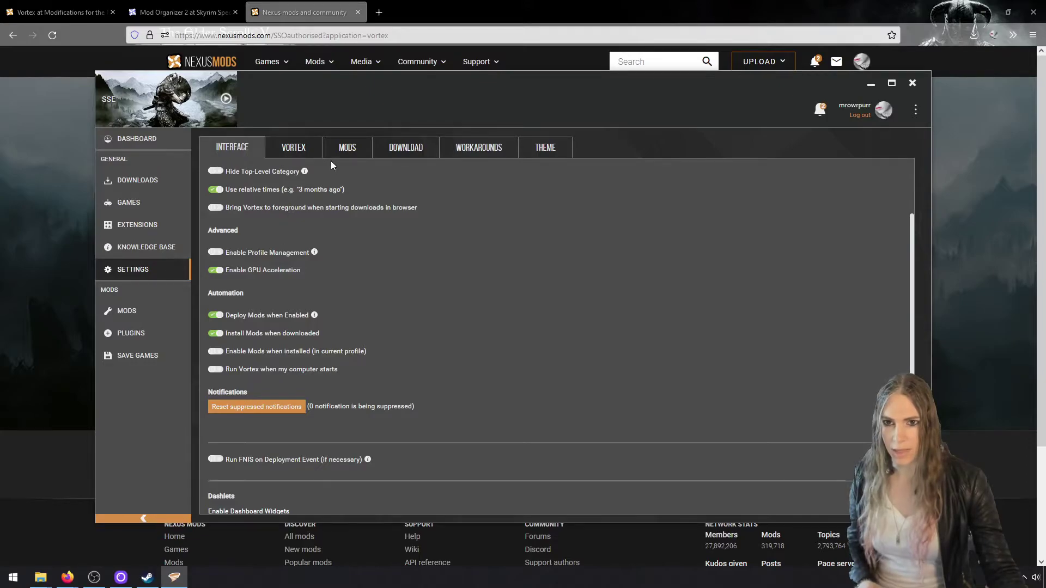
left_click(396, 148)
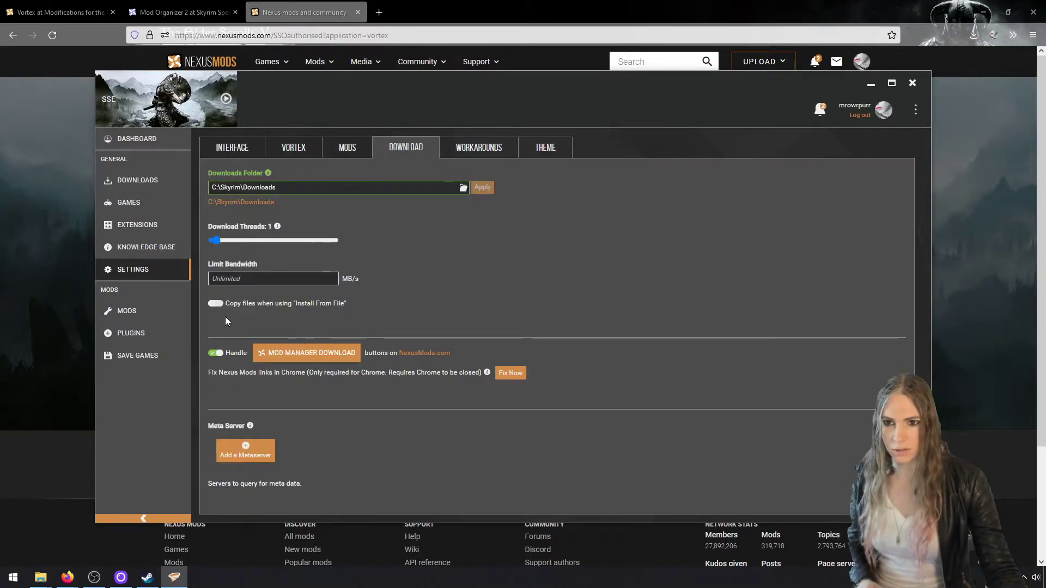
left_click(216, 352)
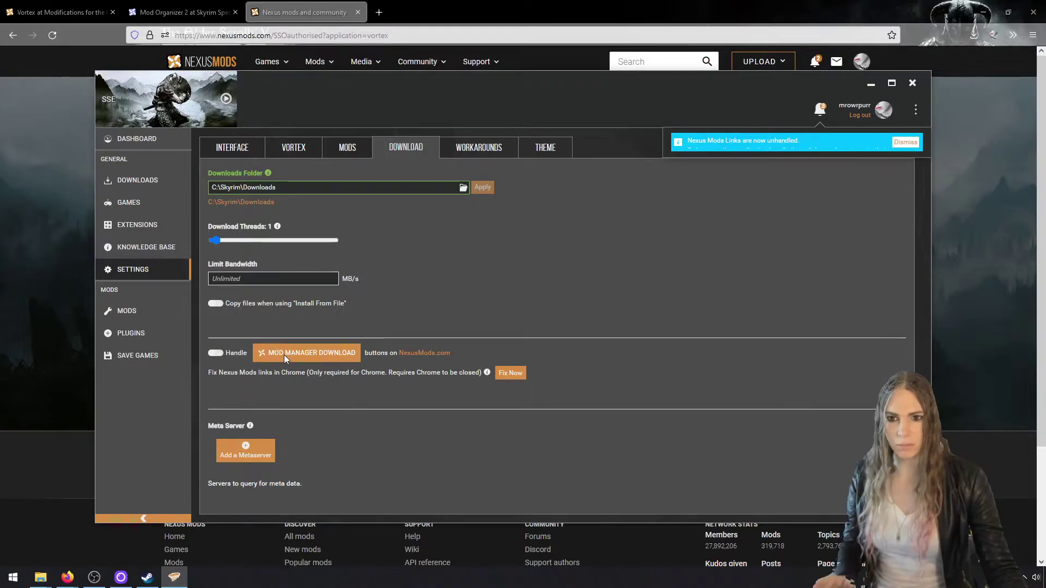
left_click(910, 85)
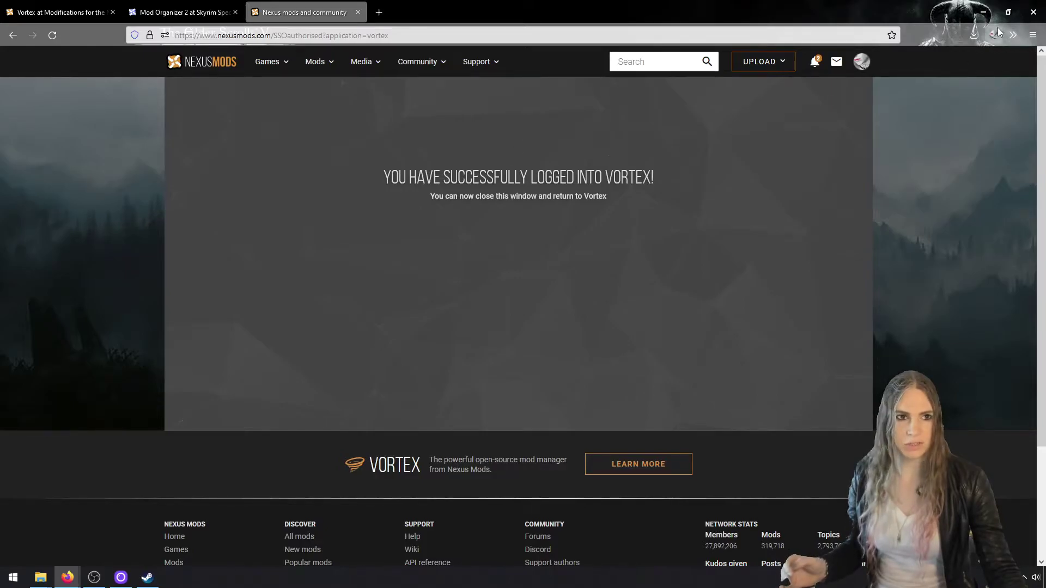
- Run the Mod Organizer installer from Firefox downloads, accept the license, and bring up the C:\Skyrim window
left_click(973, 35)
left_click(904, 61)
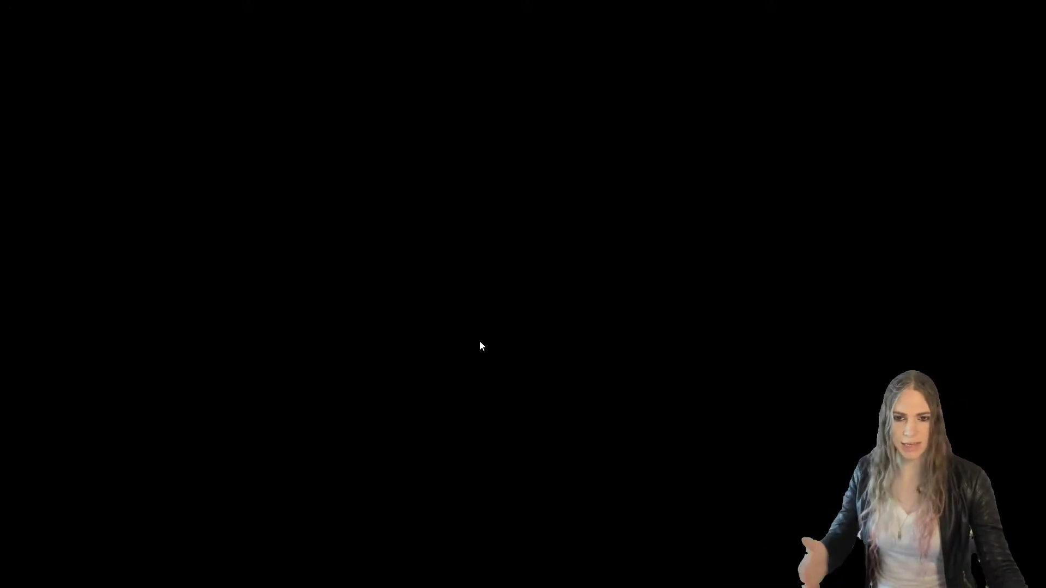
left_click(478, 339)
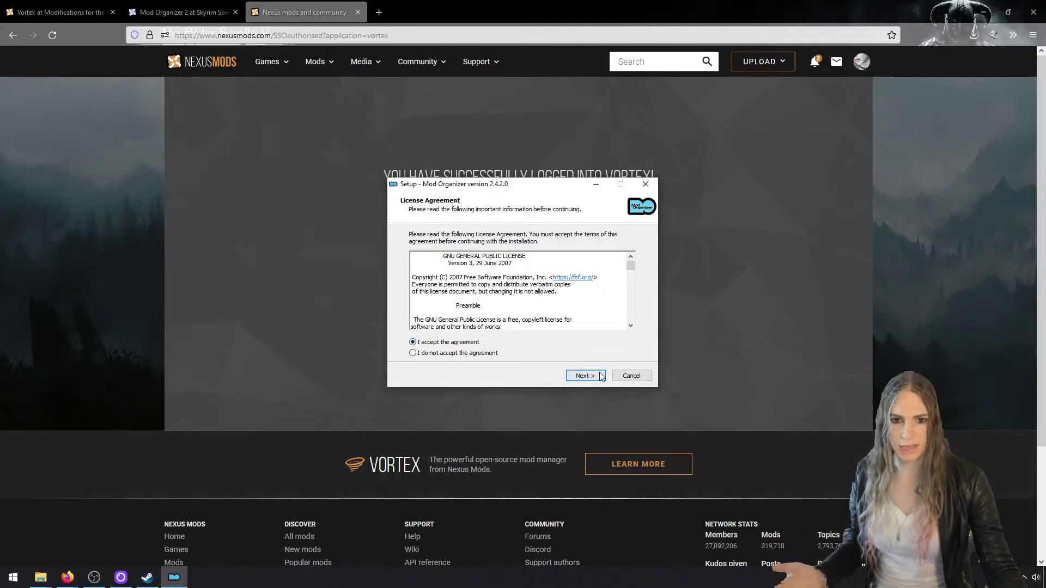
left_click(585, 376)
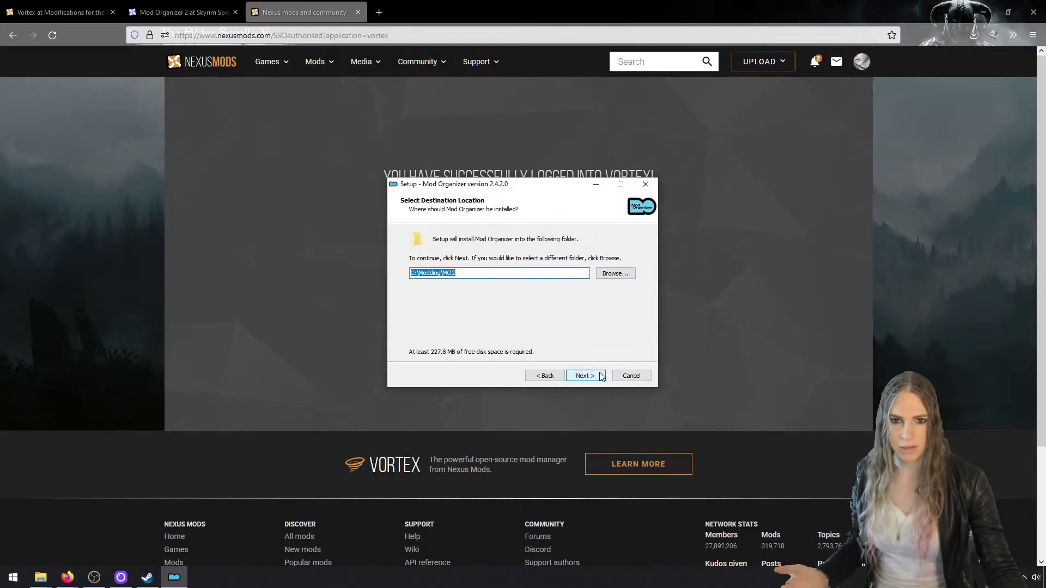
left_click(41, 577)
left_click(151, 536)
- Create a 'Tools' folder in C:\Skyrim, pin it to Quick access below Skyrim, and close Explorer
right_click(333, 310)
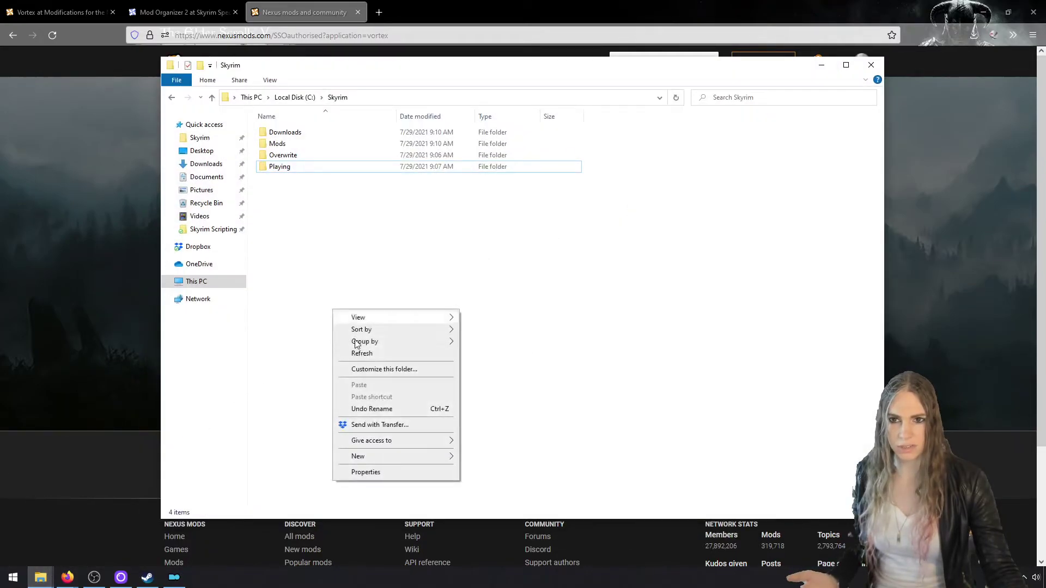
mouse_move(428, 457)
left_click(473, 460)
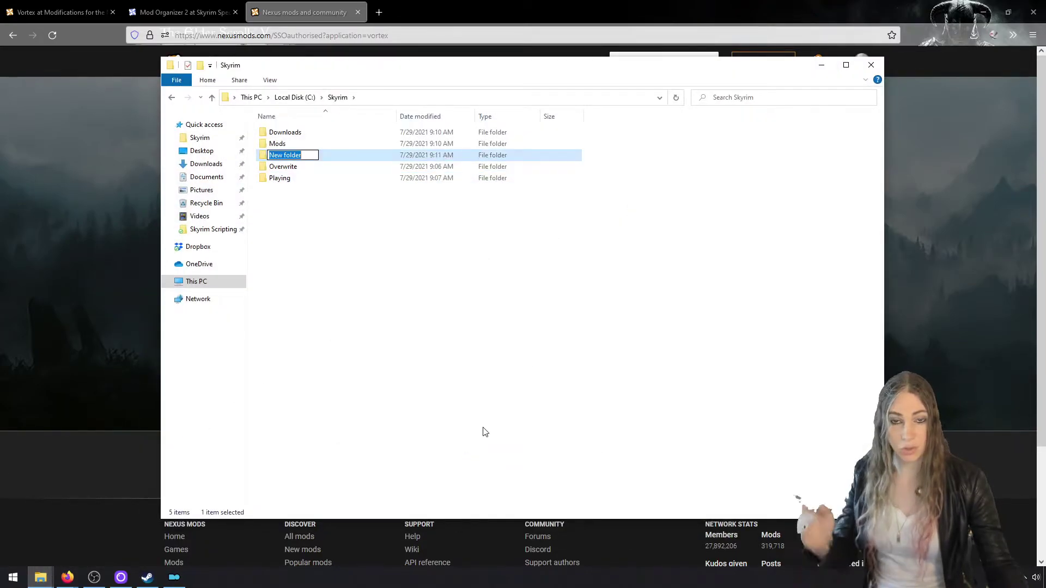
type("Tools")
key("Return")
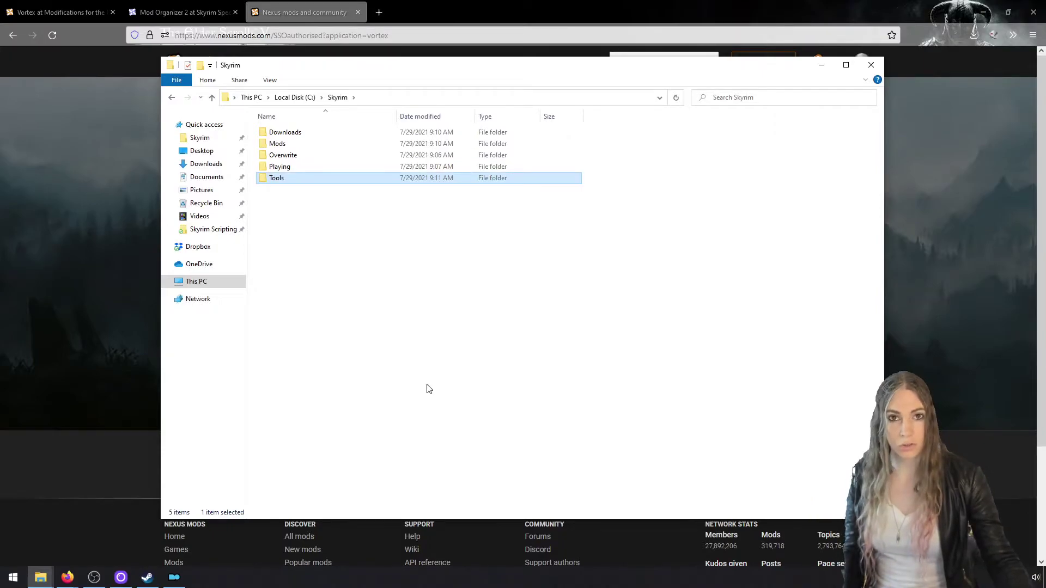
left_click(311, 279)
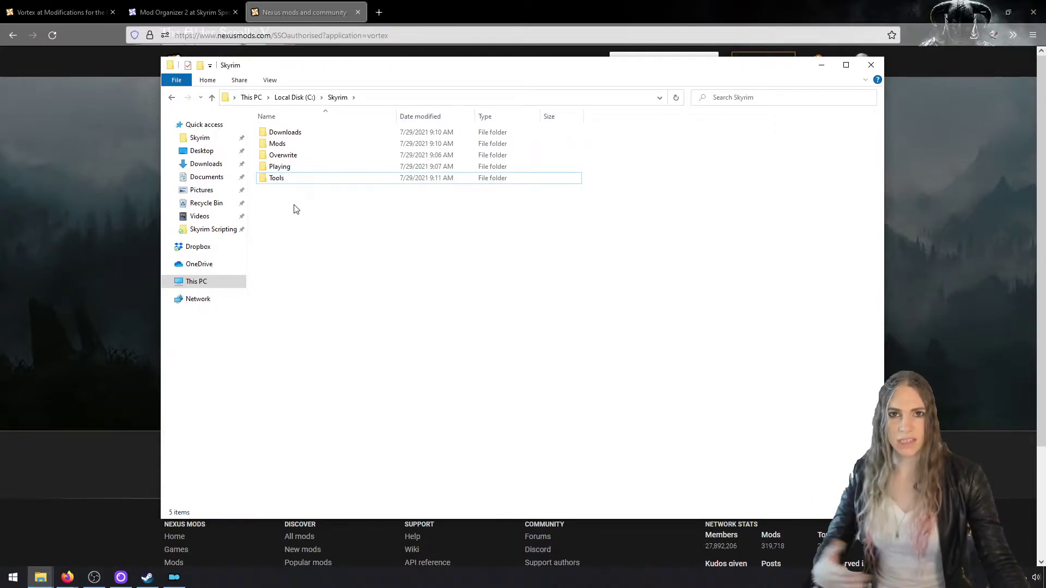
left_click_drag(284, 180, 217, 125)
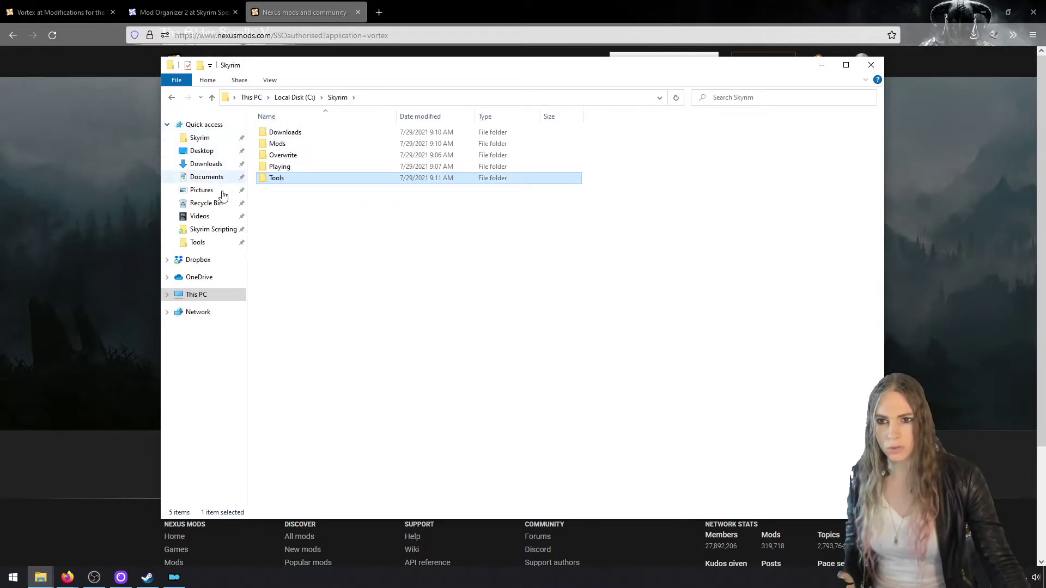
left_click_drag(198, 242, 213, 144)
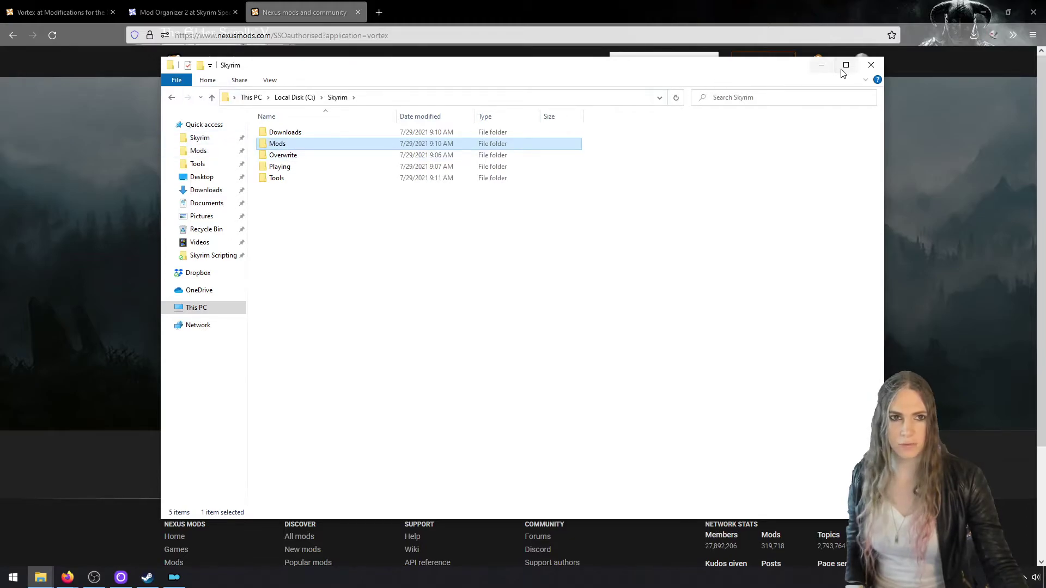
left_click(870, 67)
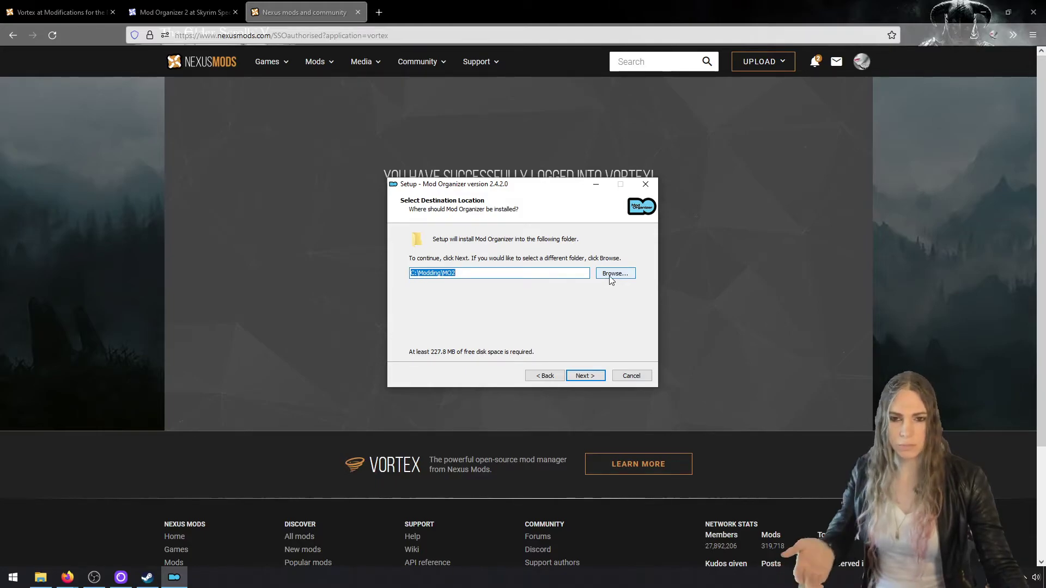
- Set the Mod Organizer install location to C:\Skyrim\Tools\MO2
left_click(611, 275)
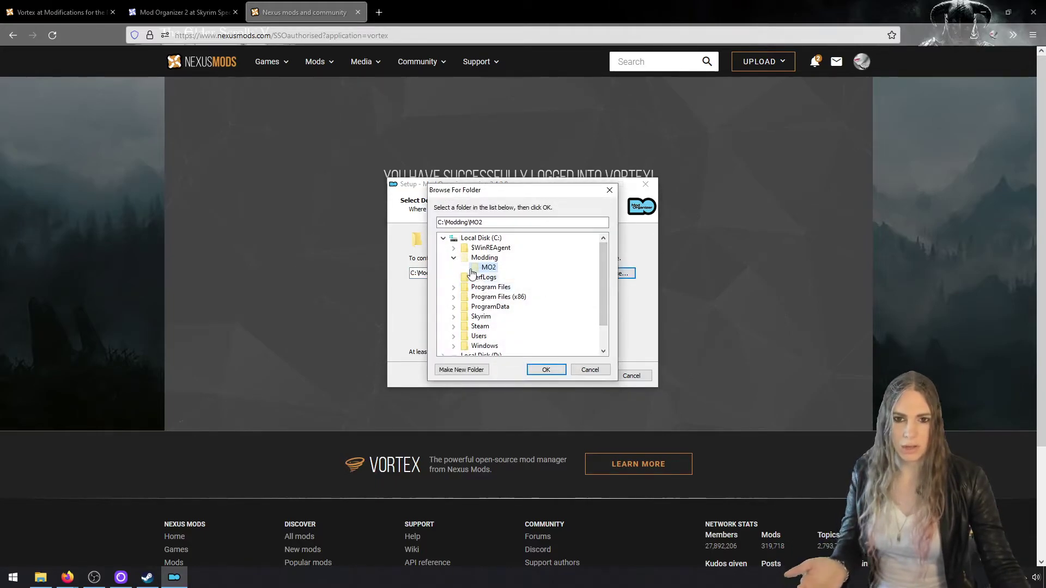
left_click(453, 258)
left_click(454, 307)
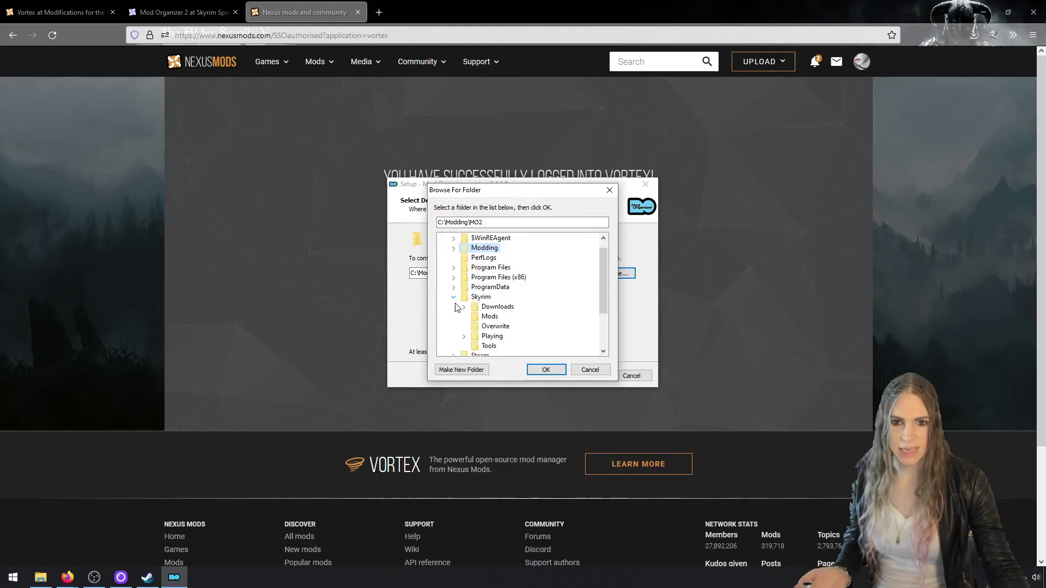
left_click(486, 347)
left_click(529, 368)
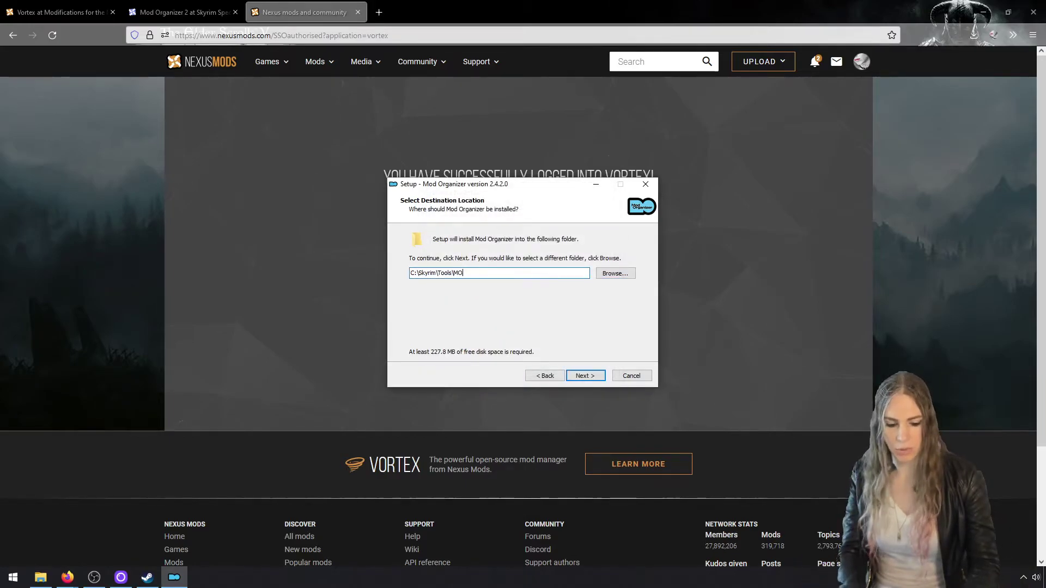
left_click(576, 375)
- Keep the default components, Start Menu folder and additional tasks, and start the installation
scroll(536, 309, "down", 2)
scroll(539, 310, "up", 2)
left_click(586, 376)
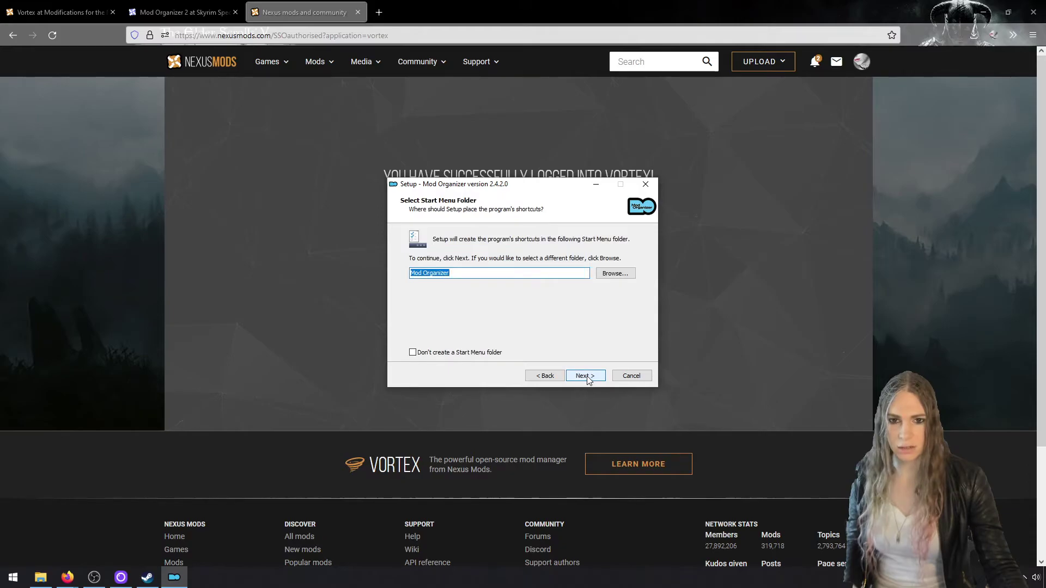
left_click(585, 376)
left_click(586, 376)
left_click(585, 376)
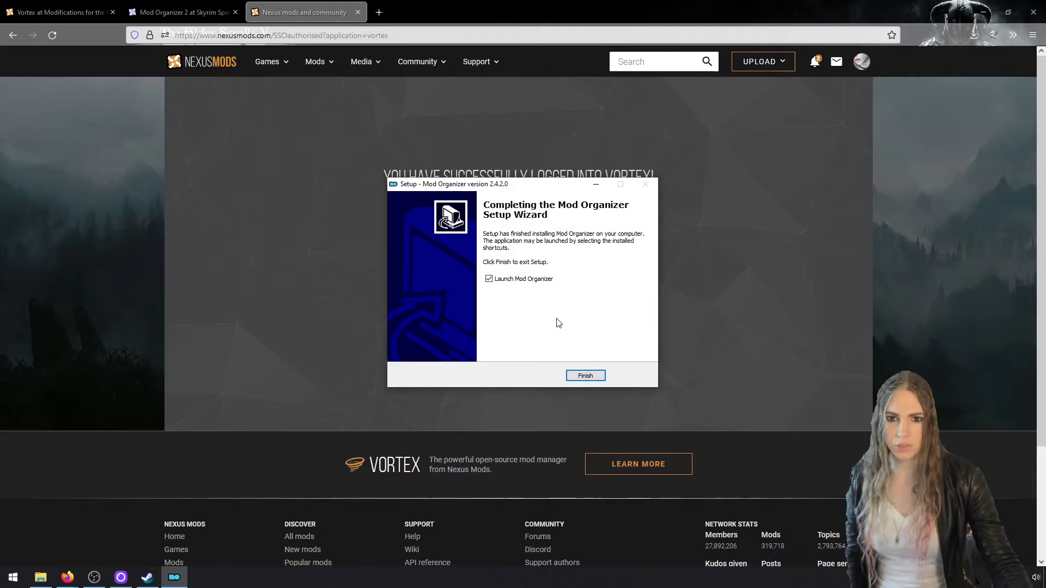
- Launch Mod Organizer and start a Skyrim Special Edition instance named 'Authoring Skyrim Mods' with default data folder
left_click(578, 372)
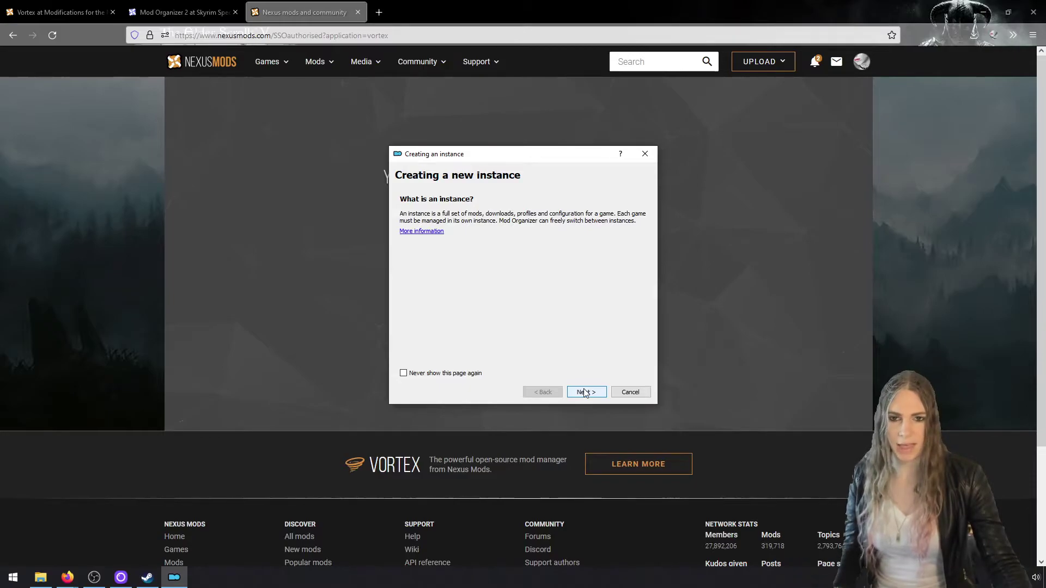
left_click(585, 393)
left_click(507, 230)
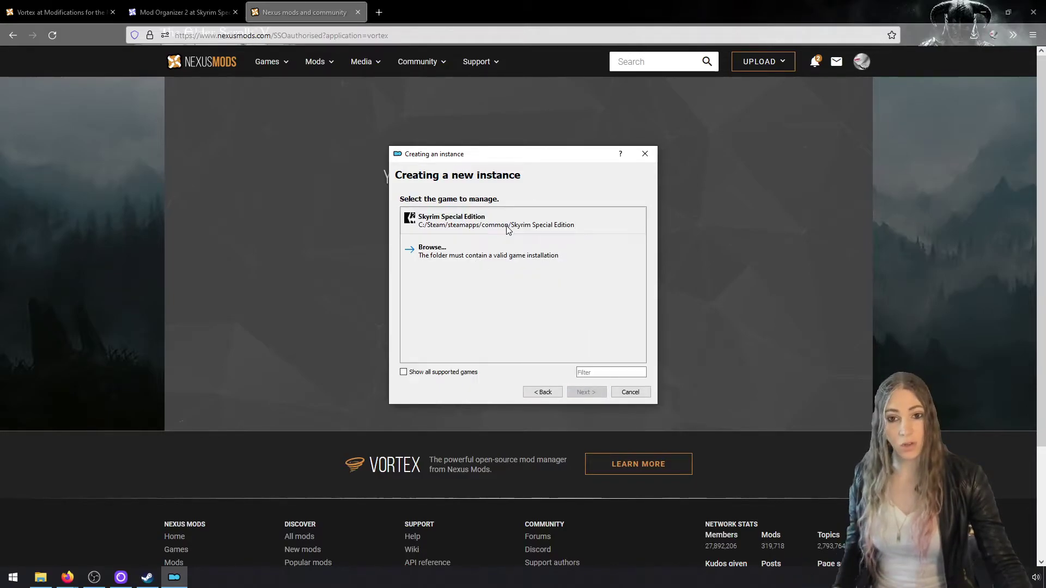
left_click(499, 221)
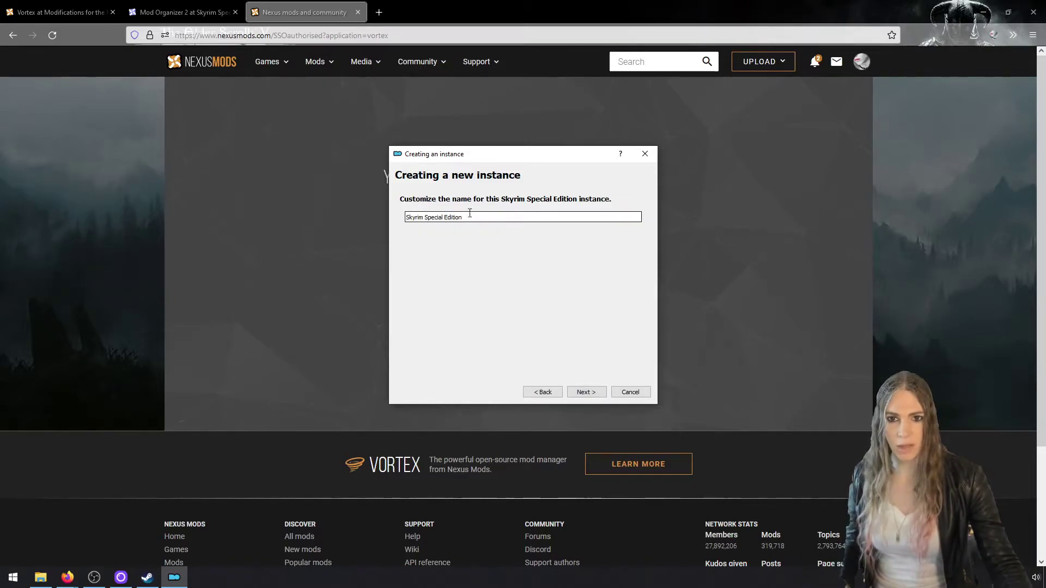
type("Au")
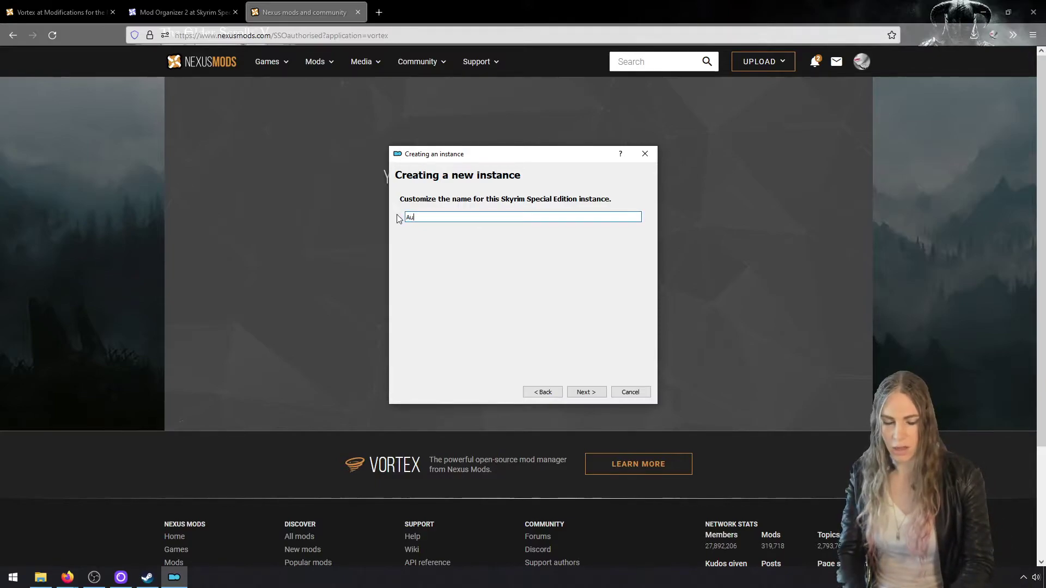
type("thoring Skyrim Mods")
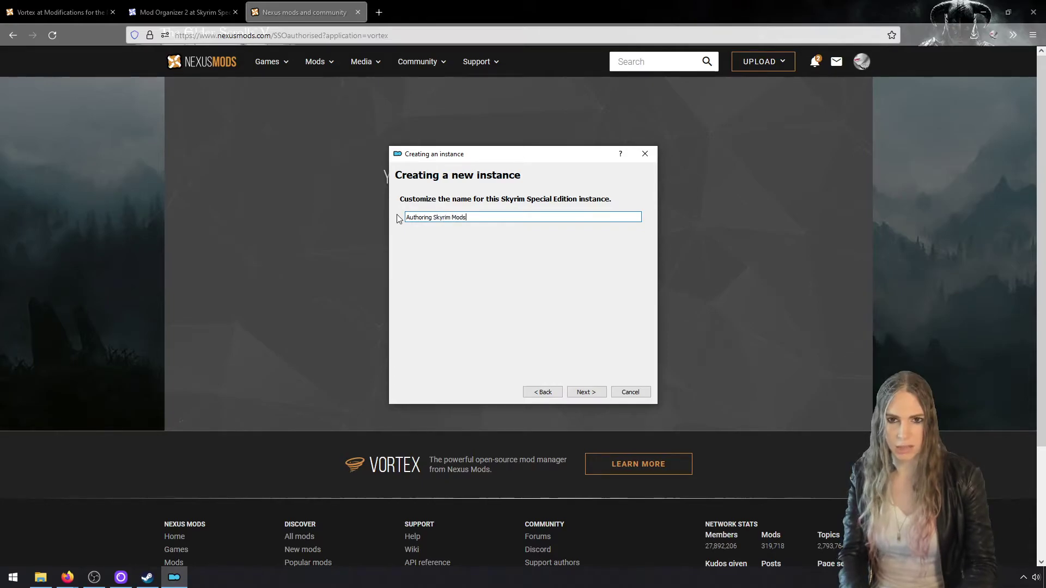
left_click(603, 392)
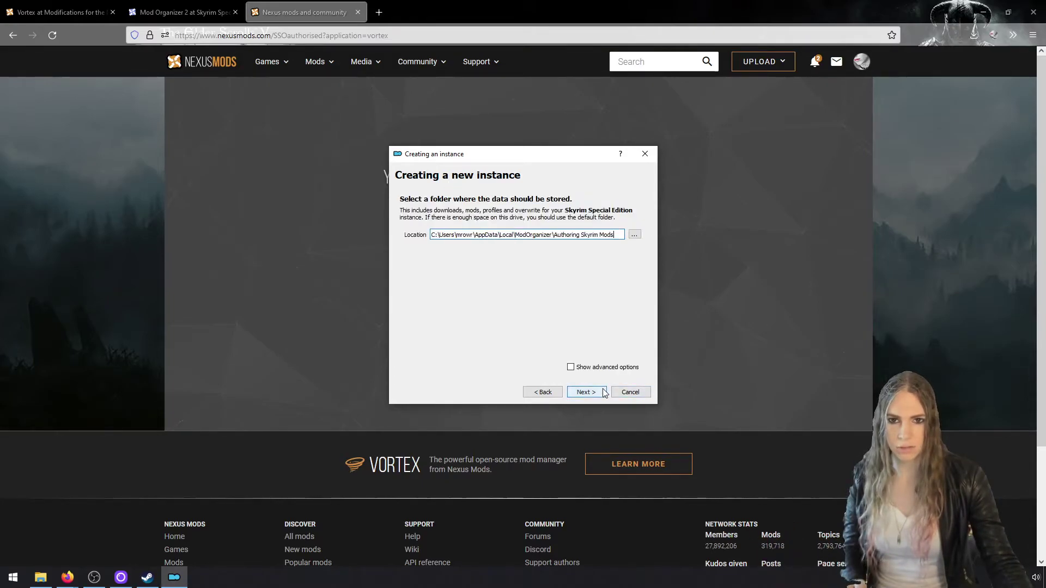
left_click(604, 392)
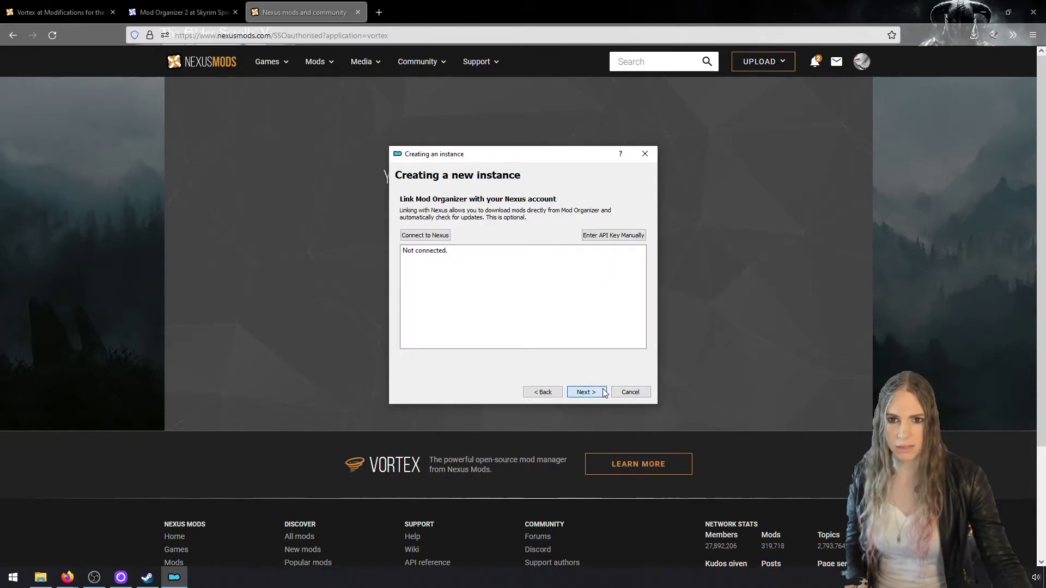
- Authorise the Nexus Mods account link, finish the instance, and decline the tutorial
left_click(425, 235)
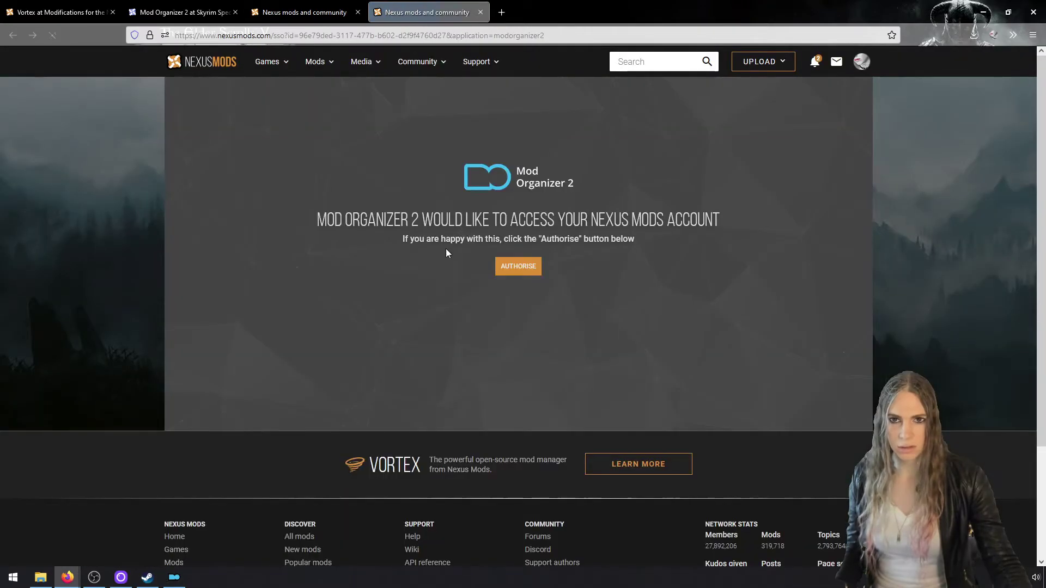
left_click(524, 276)
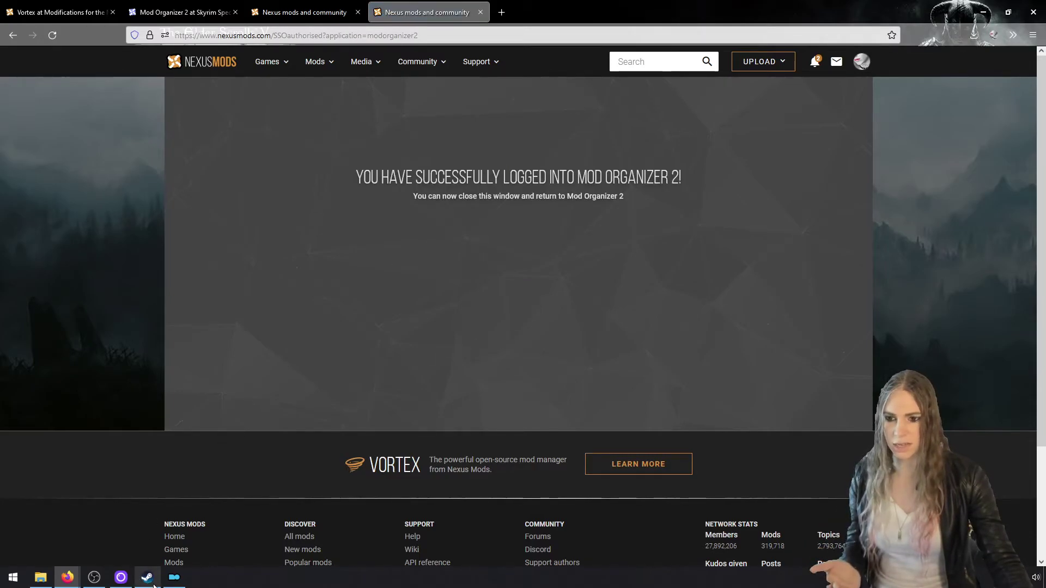
left_click(173, 577)
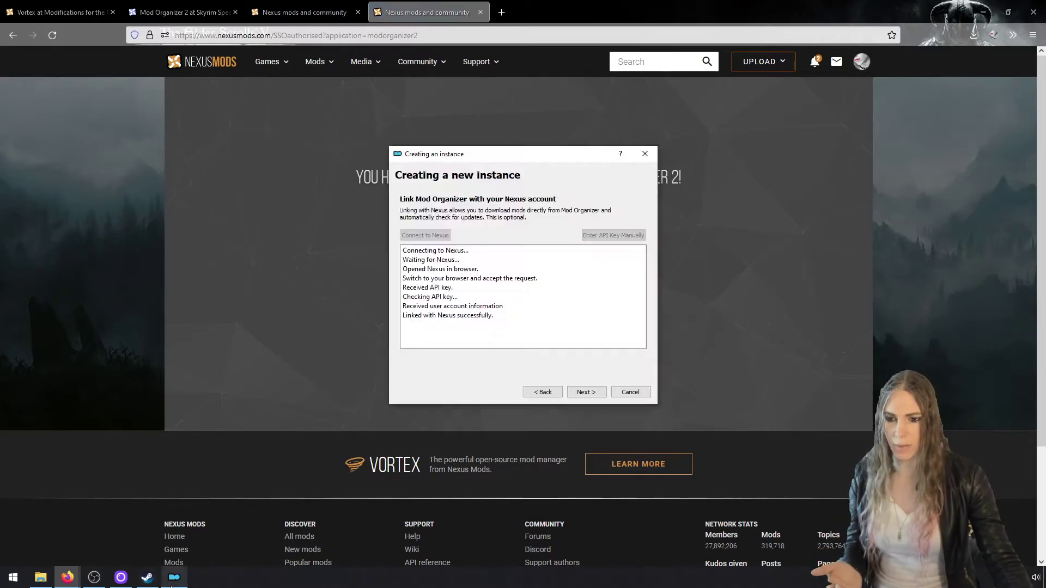
left_click(586, 392)
left_click(586, 393)
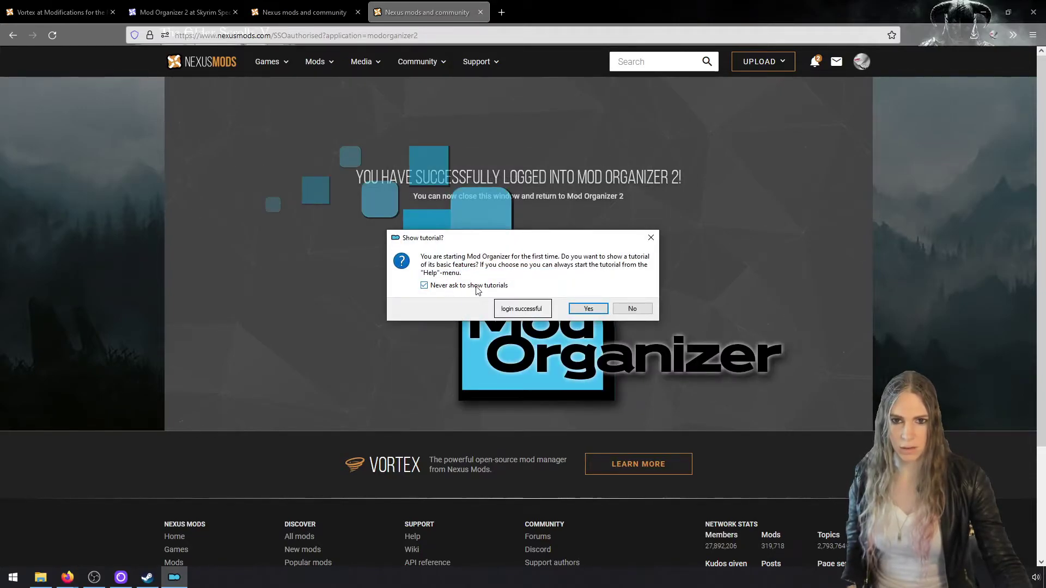
left_click(632, 309)
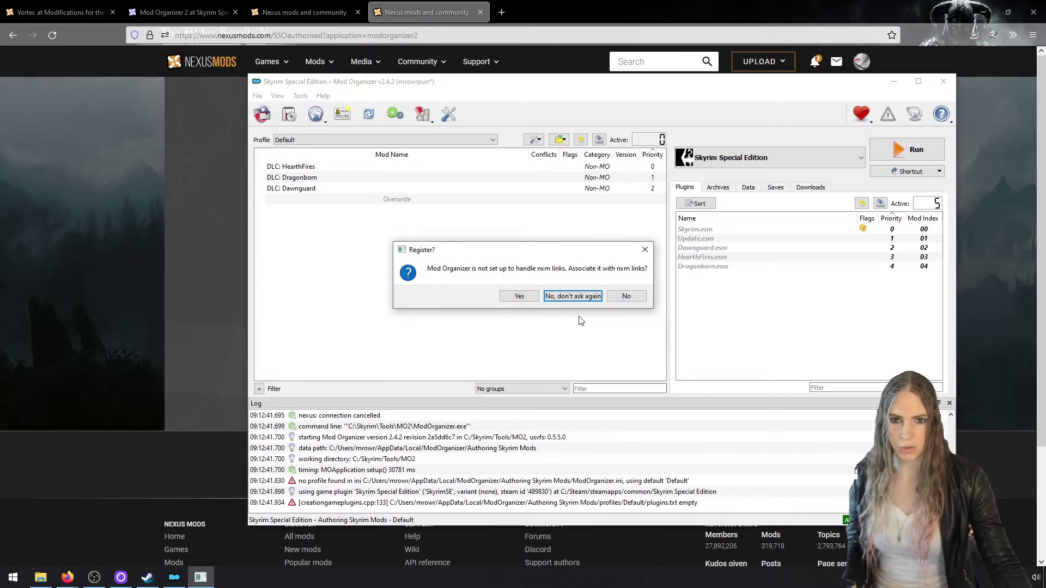
- Move the Register? prompt aside and answer Yes to associate nxm links with Mod Organizer
mouse_move(542, 252)
left_mouse_down()
mouse_move(562, 266)
mouse_move(527, 238)
mouse_move(548, 265)
left_mouse_up()
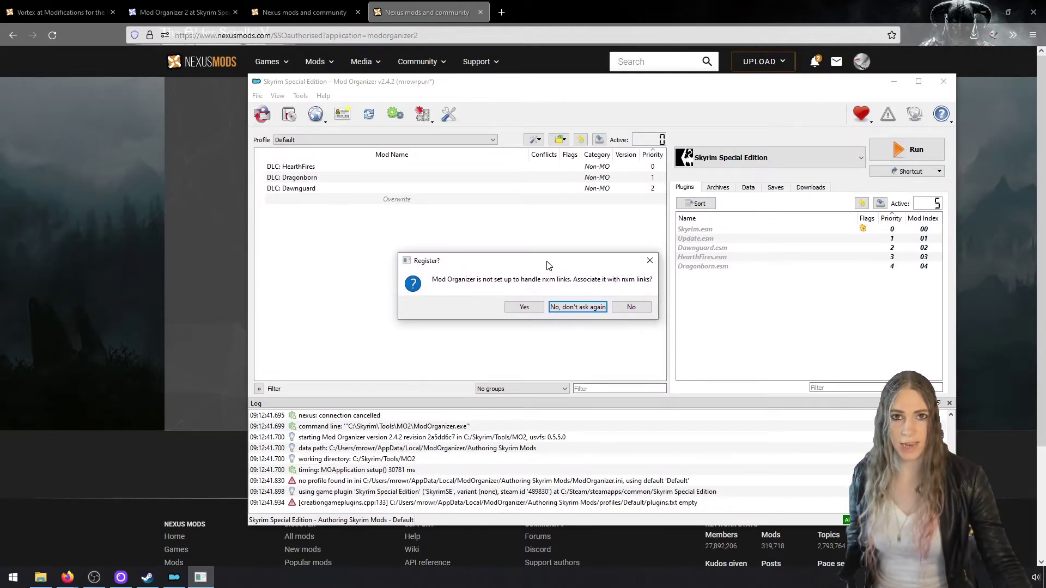
left_click(524, 308)
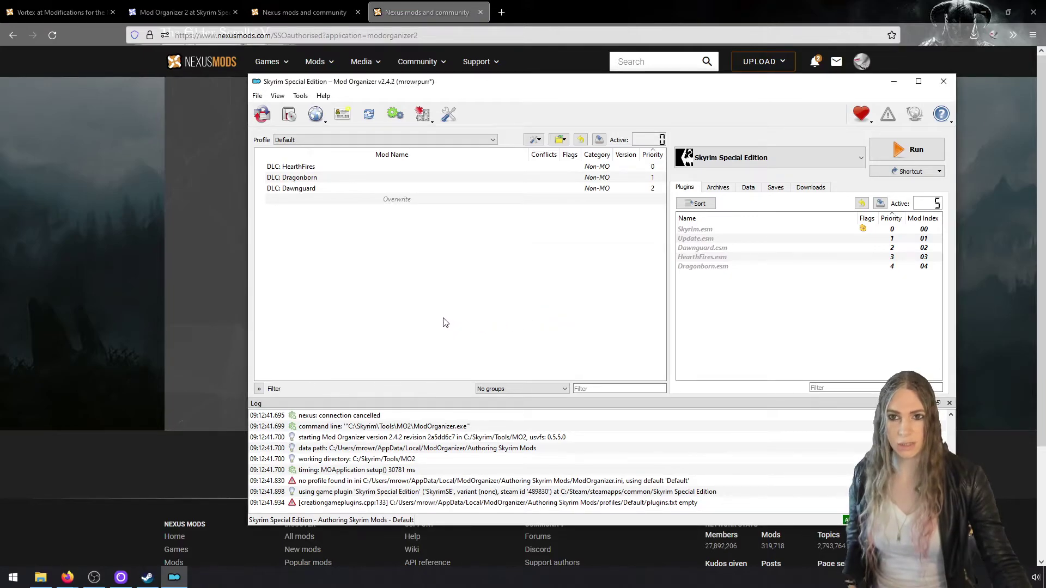
- In Settings > Paths, set the downloads folder to C:/Skyrim/Downloads/skyrimse
left_click(449, 116)
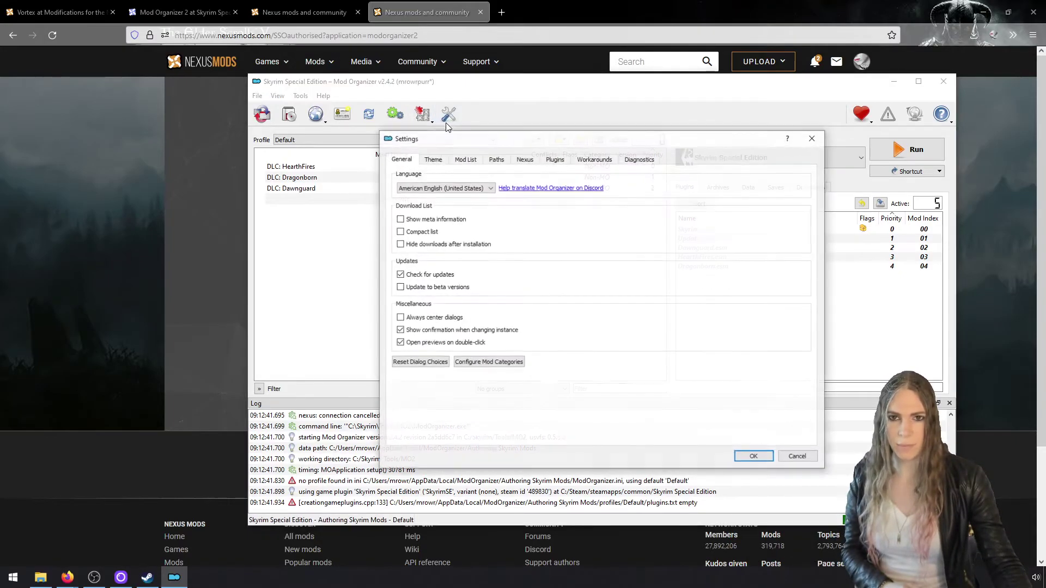
left_click(496, 161)
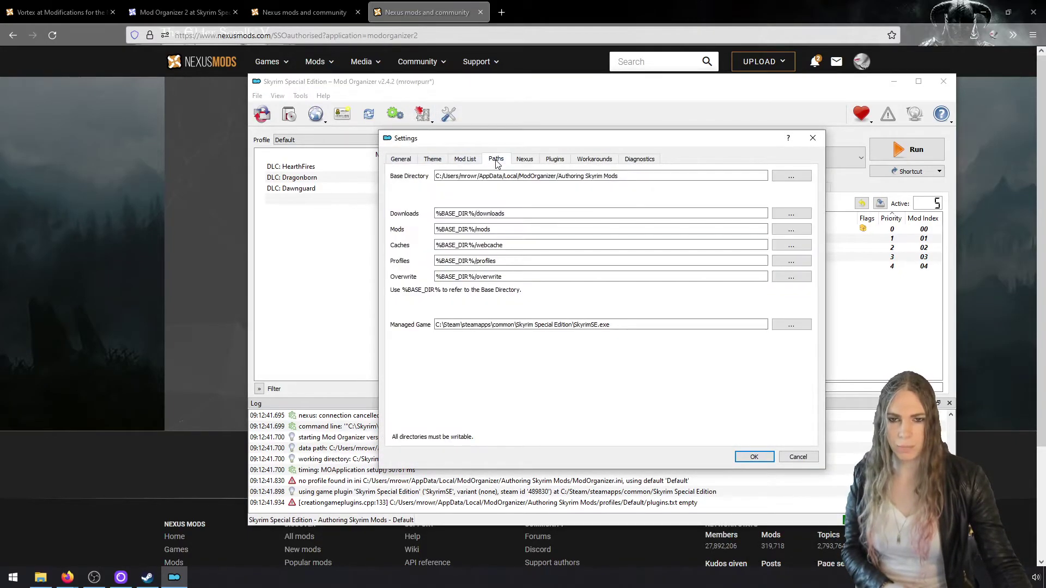
left_click(786, 216)
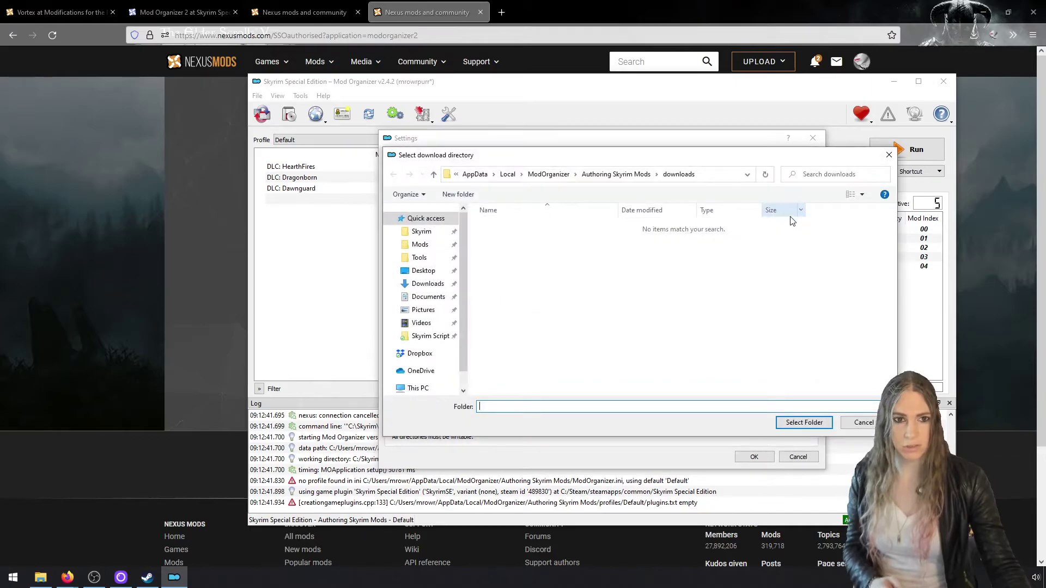
left_click(428, 237)
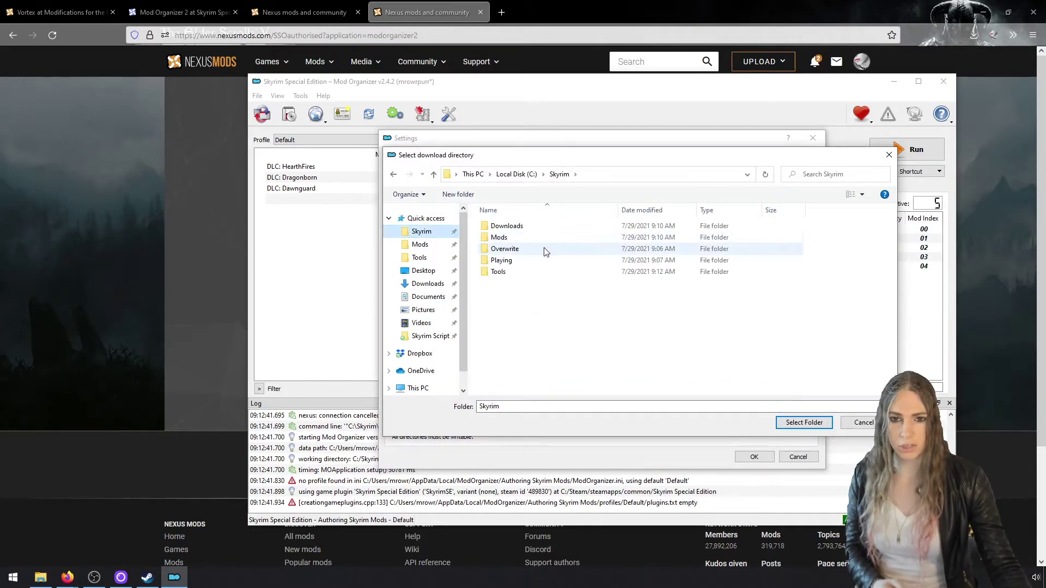
double_click(538, 233)
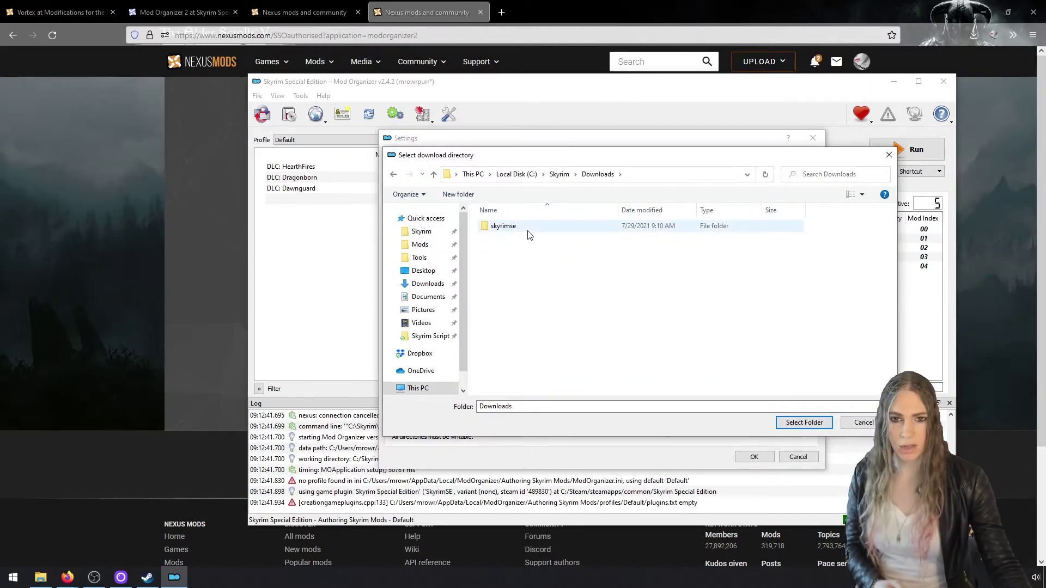
double_click(527, 229)
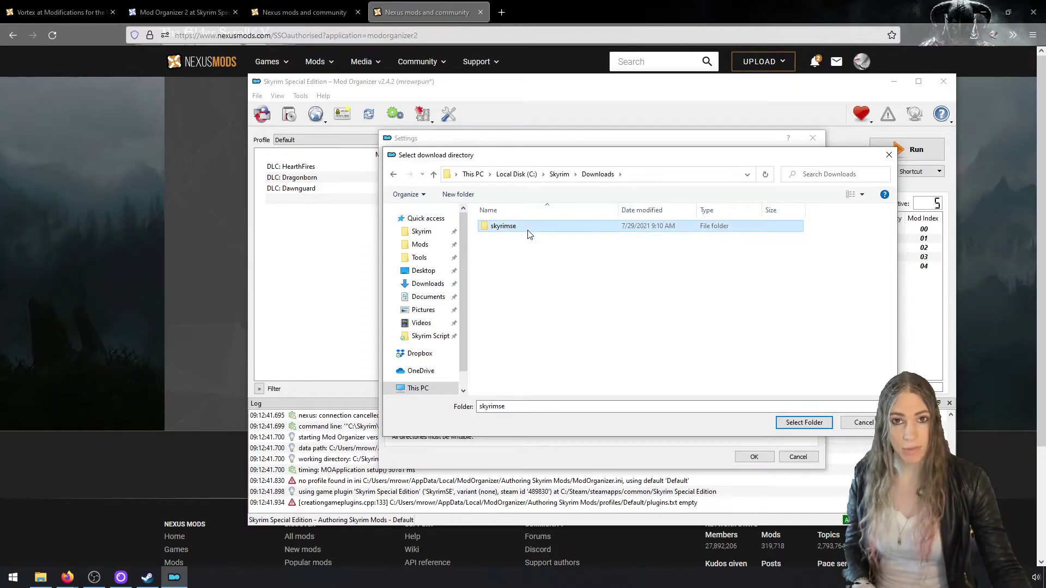
left_click(817, 425)
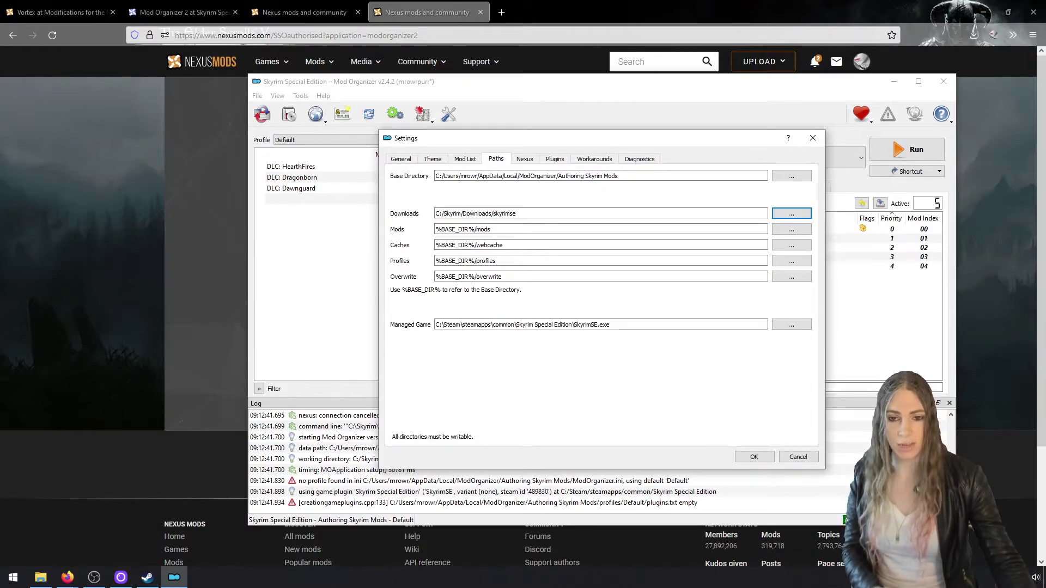
- Set the mods folder to C:/Skyrim/Mods and overwrite to C:/Skyrim/Overwrite, then confirm the change
left_click(796, 229)
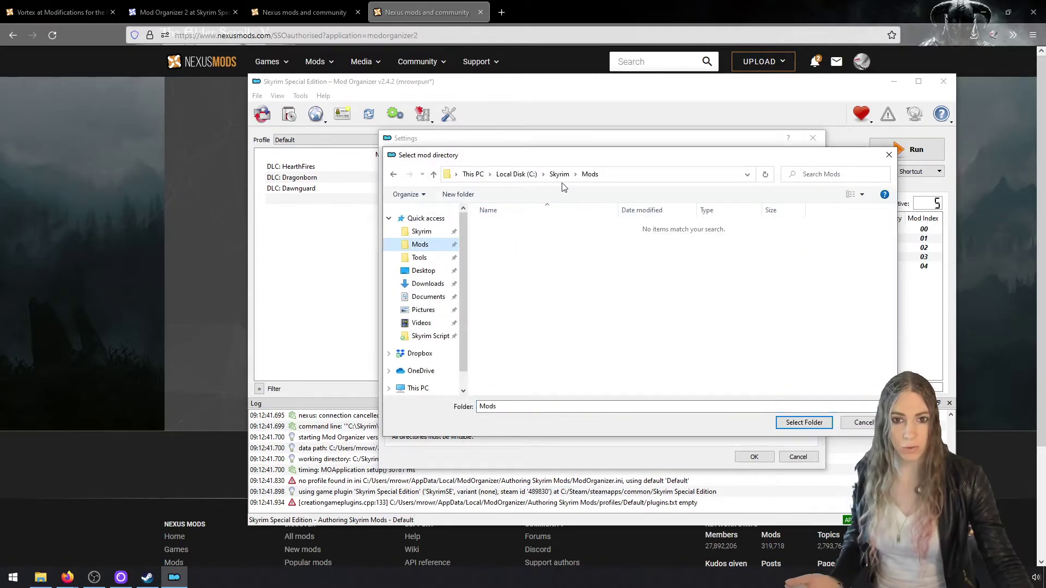
left_click(800, 424)
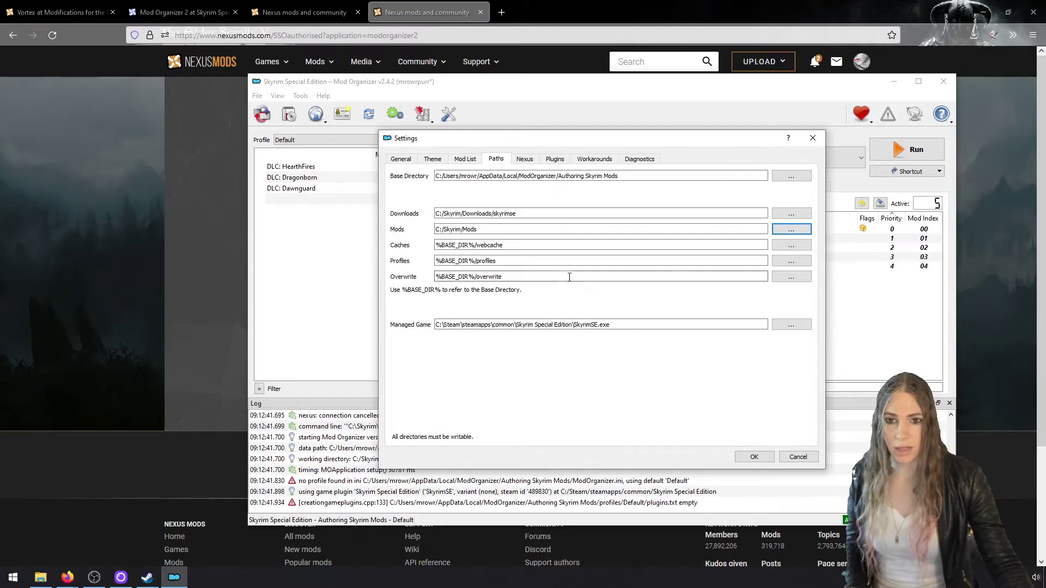
left_click(784, 278)
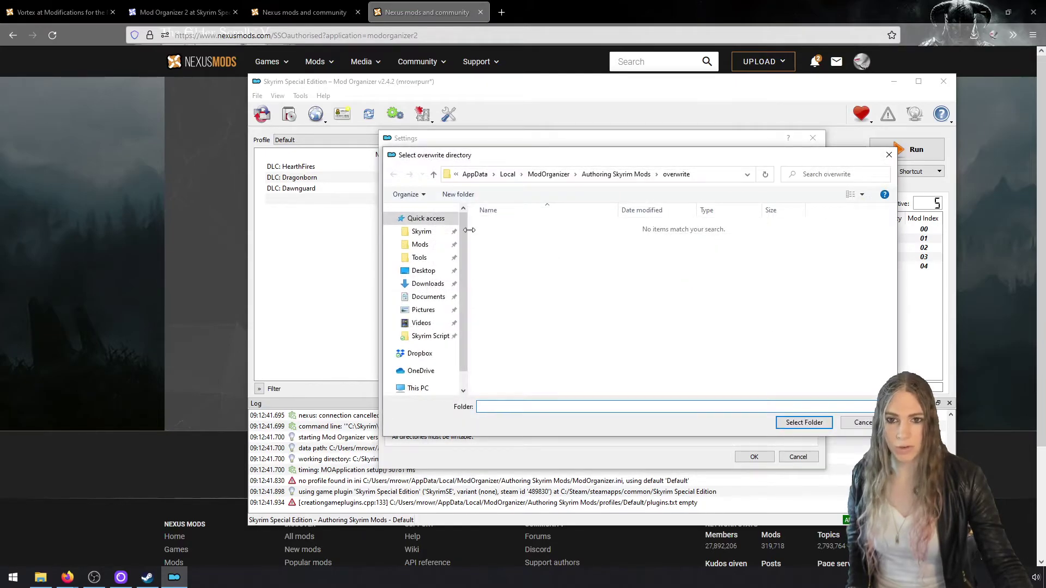
left_click(433, 232)
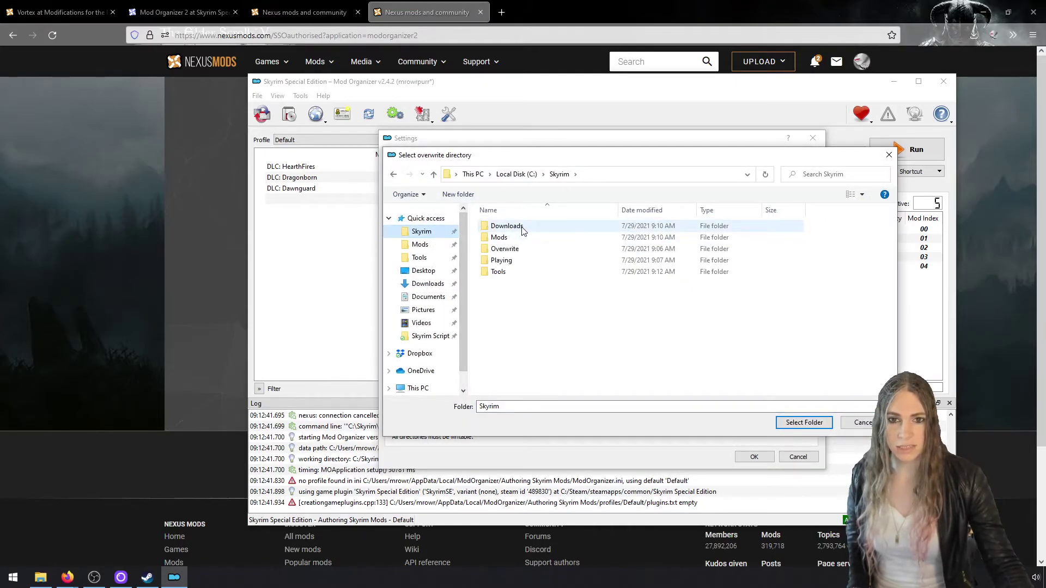
double_click(522, 249)
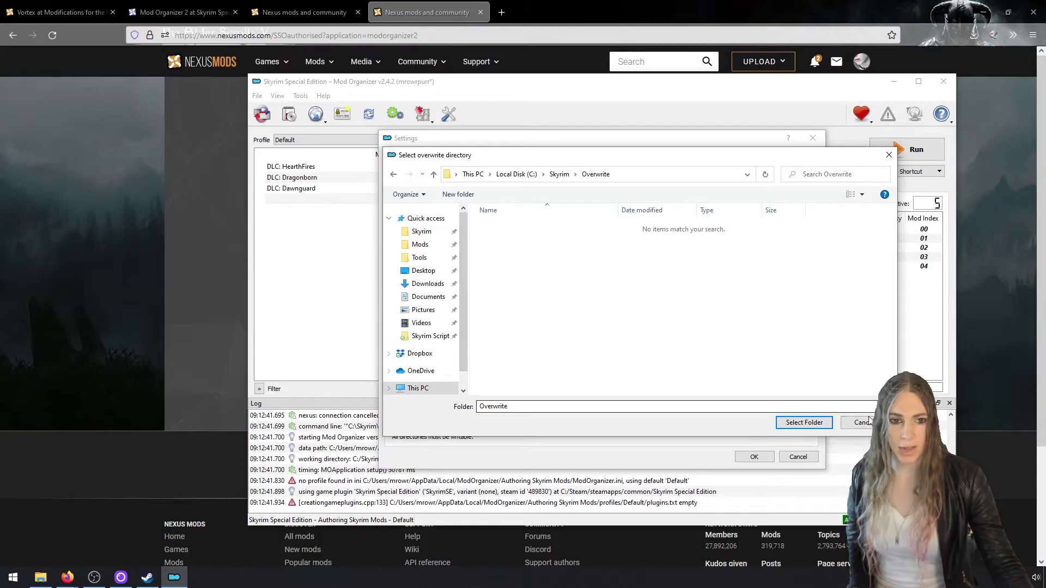
left_click(804, 422)
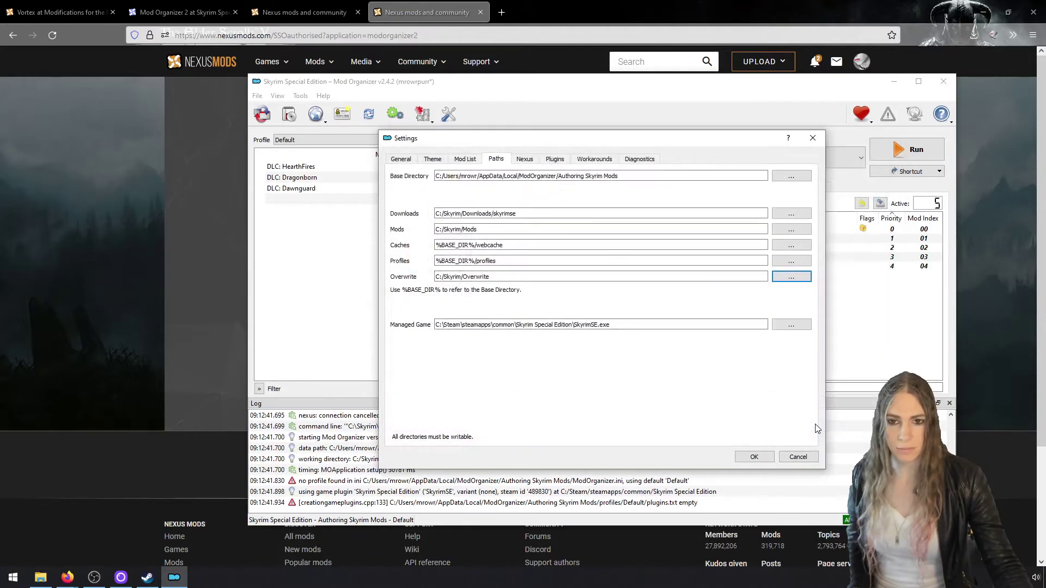
left_click(756, 457)
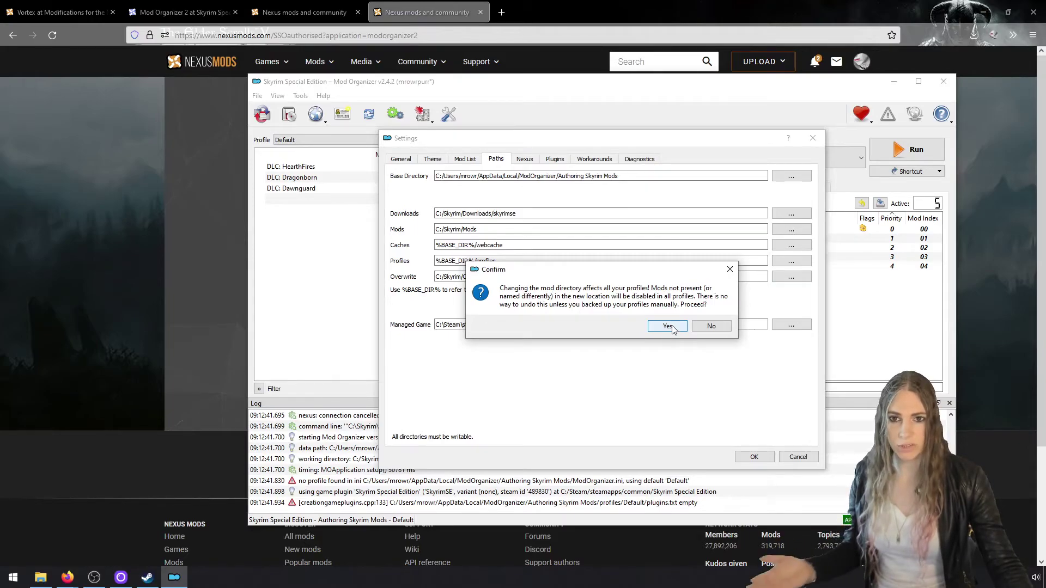
left_click(669, 327)
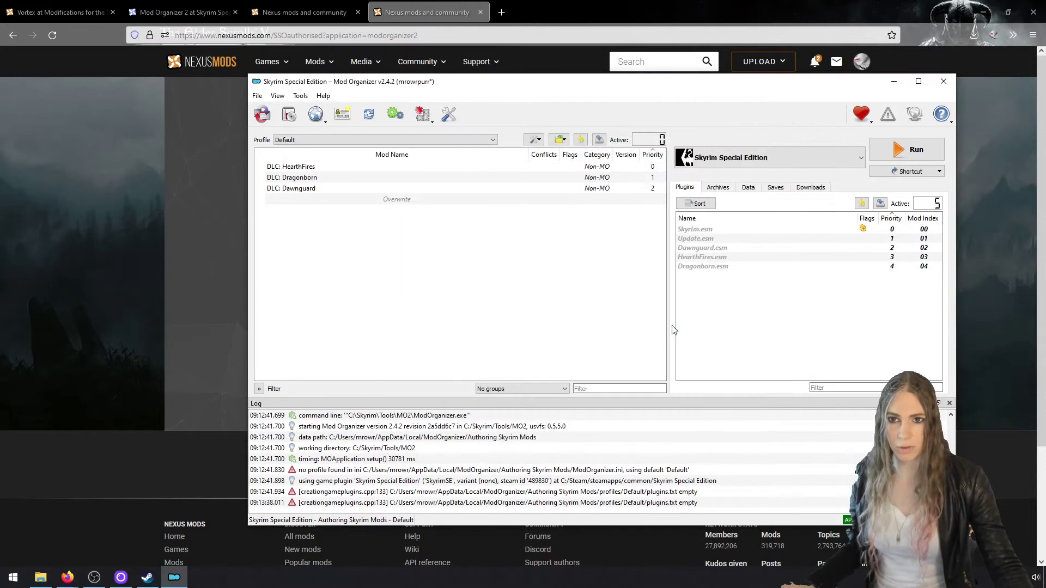
- Create a global Skyrim Special Edition instance named 'Playing Skyrim' and reopen the instance manager
left_click(263, 115)
left_click(416, 177)
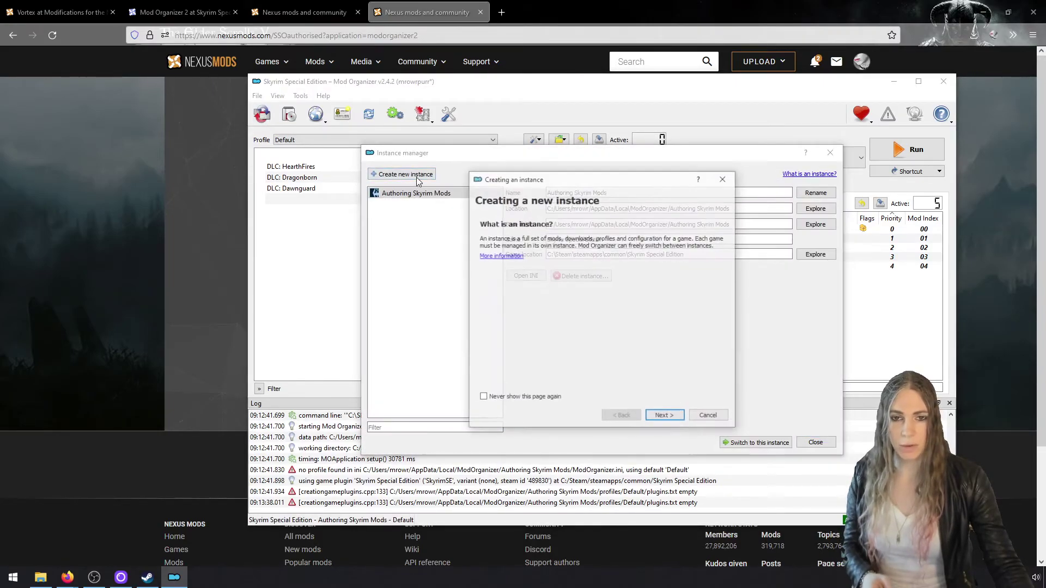
left_click(666, 418)
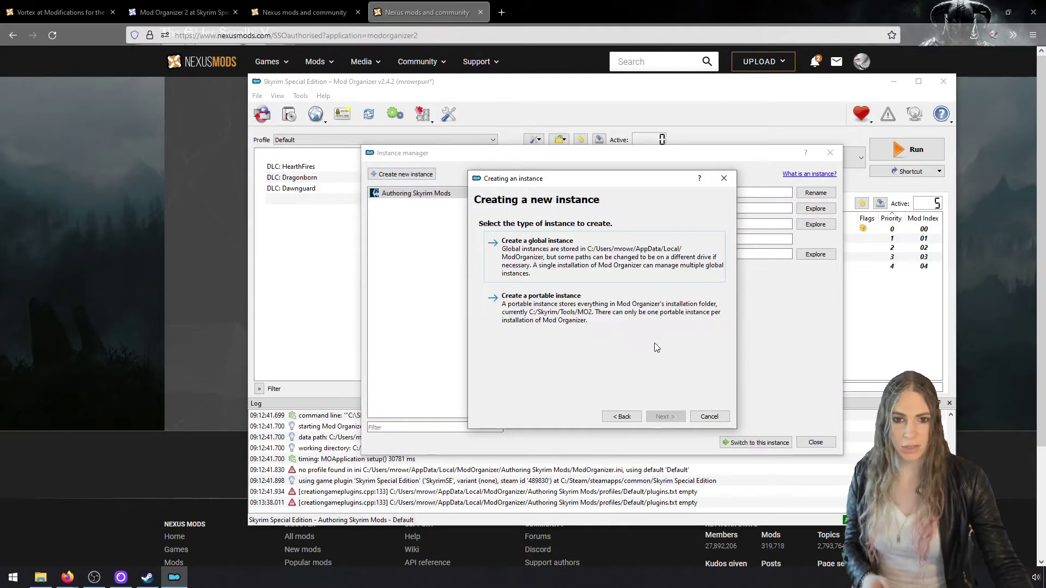
left_click(609, 265)
left_click(592, 247)
left_click_drag(589, 242, 474, 238)
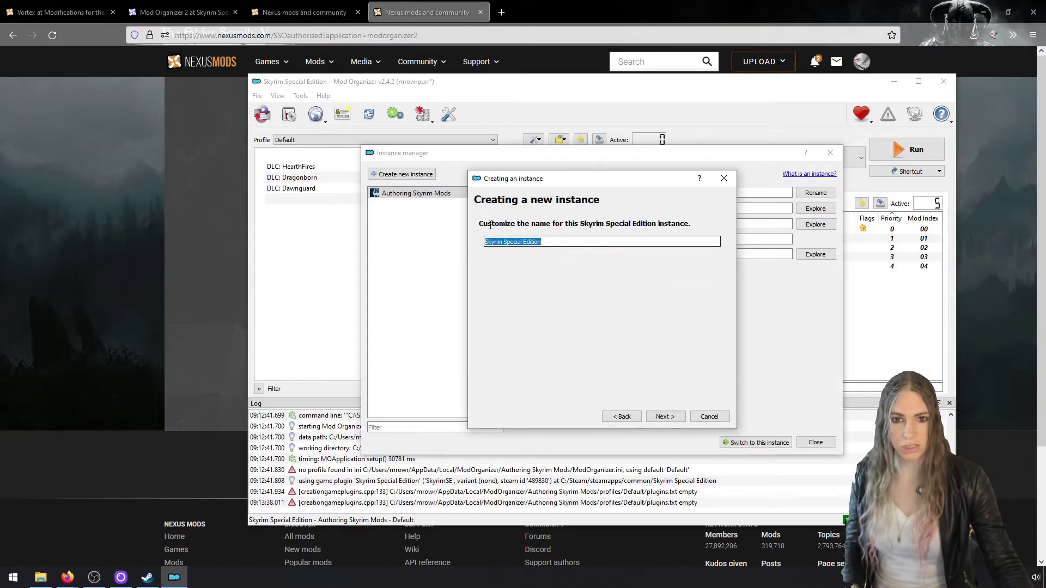
type("P")
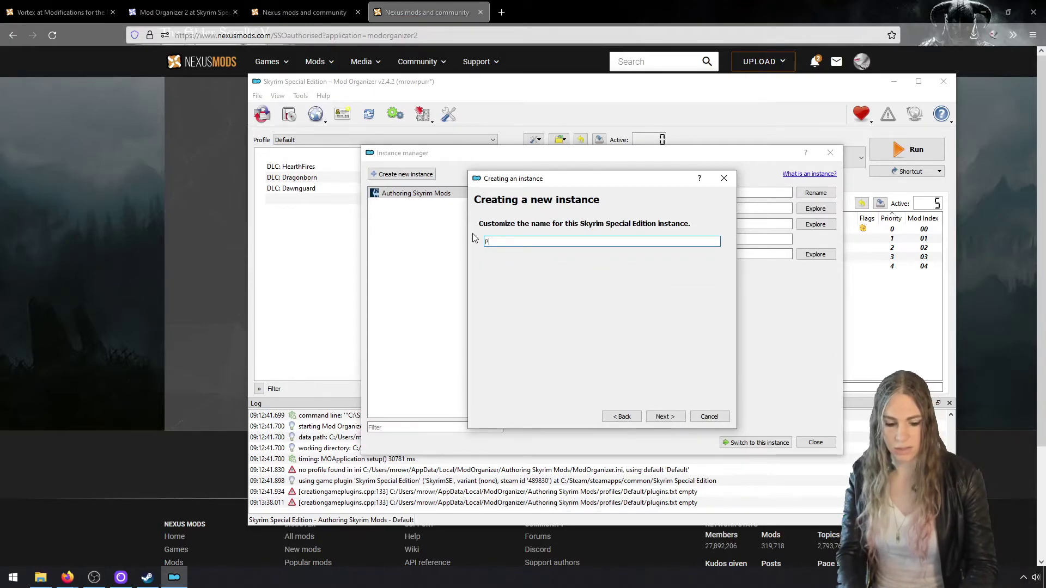
type("laying Skyrim")
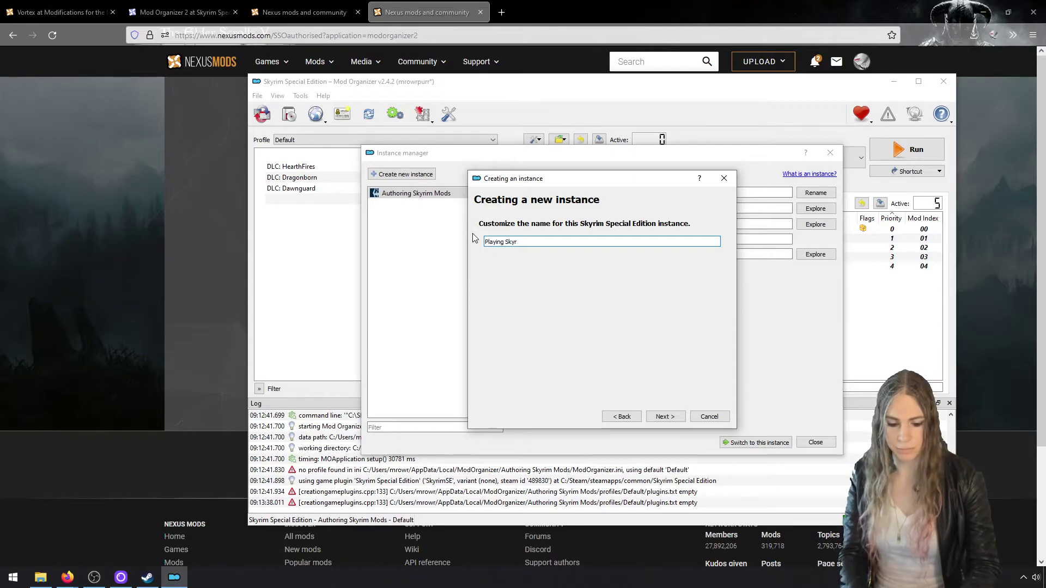
left_click(666, 416)
left_click(665, 417)
left_click(666, 418)
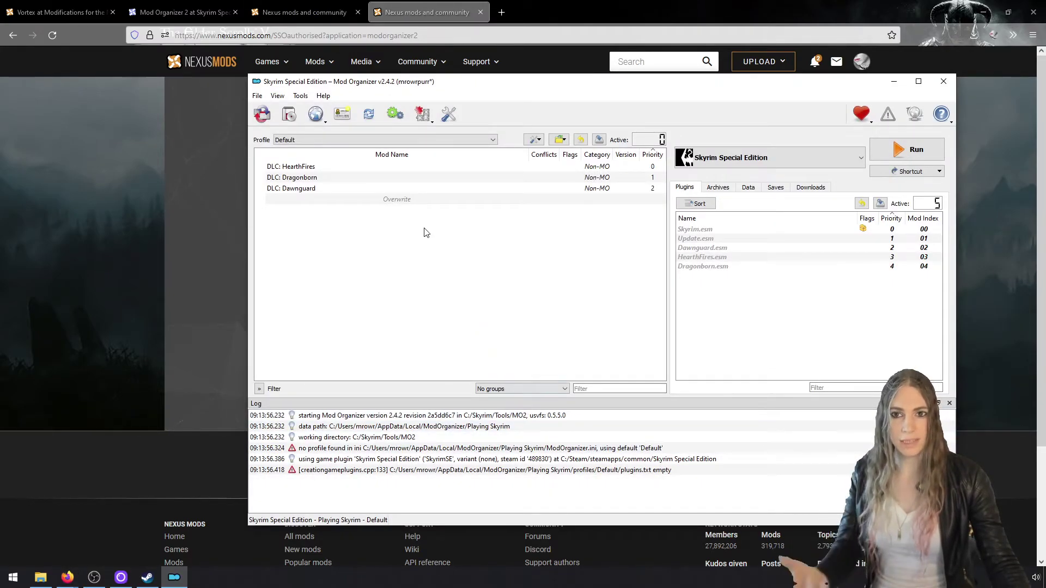
left_click(262, 114)
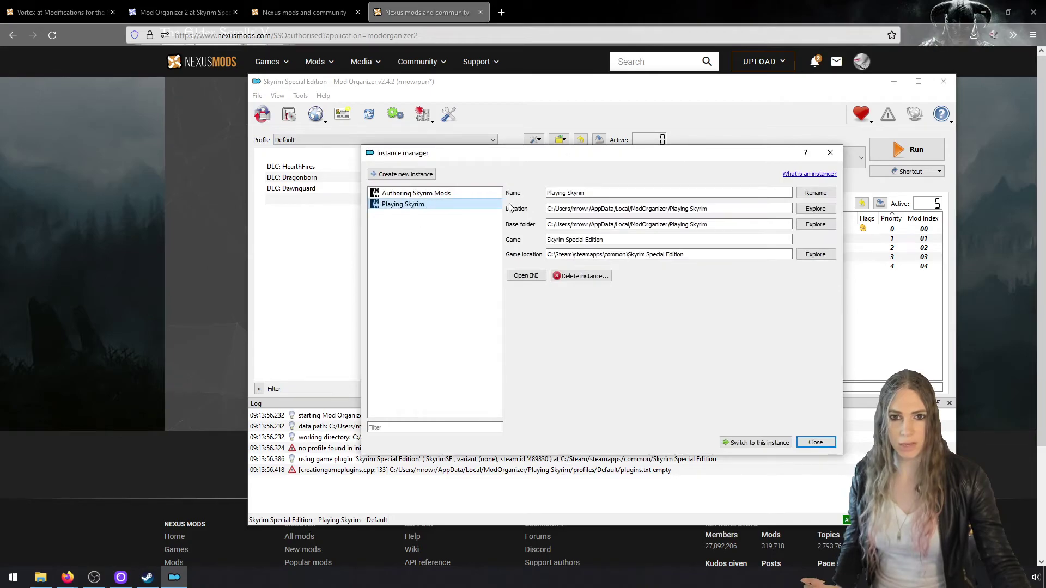
- Apply the Transparent-Style-Morrowind theme from the Theme settings' Style list
key("Escape")
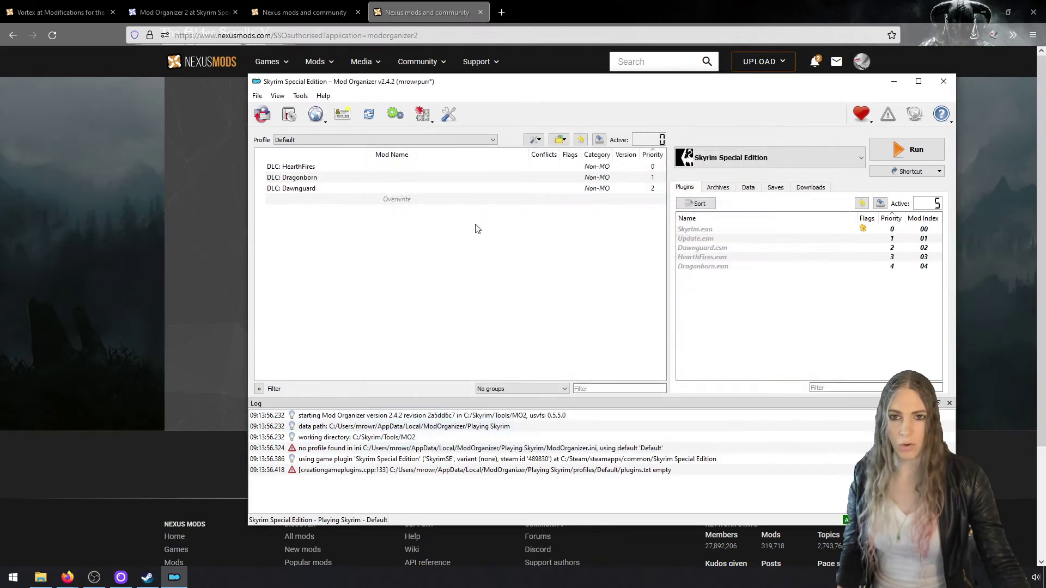
left_click(453, 117)
left_click(439, 159)
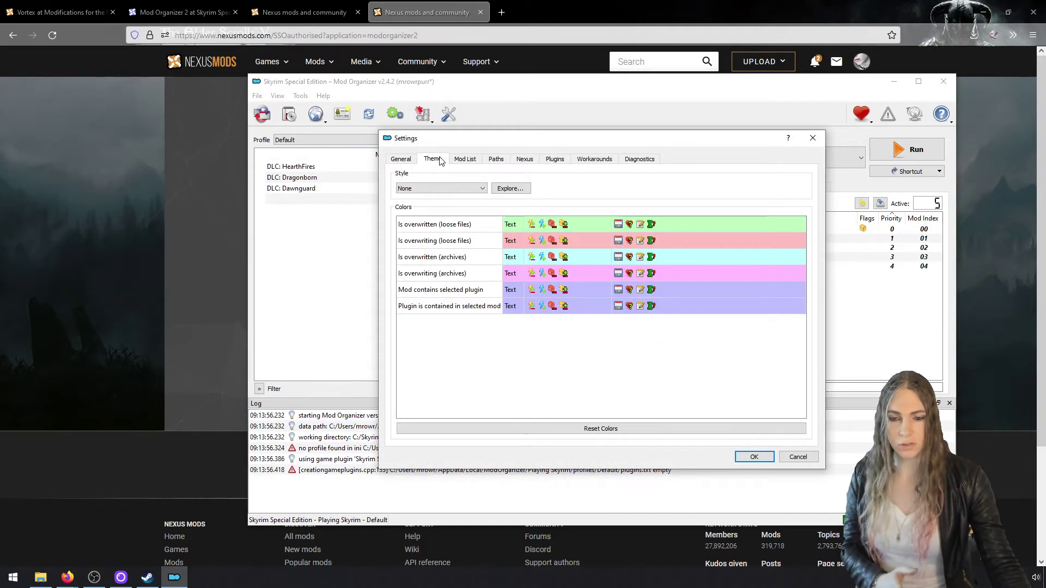
left_click(466, 188)
scroll(465, 229, "down", 4)
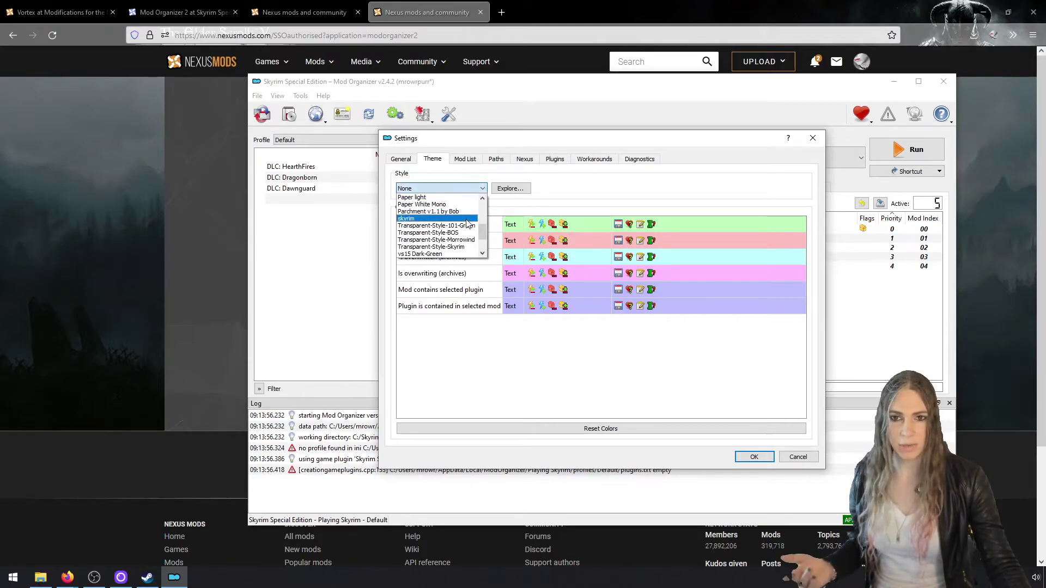
scroll(465, 241, "up", 1)
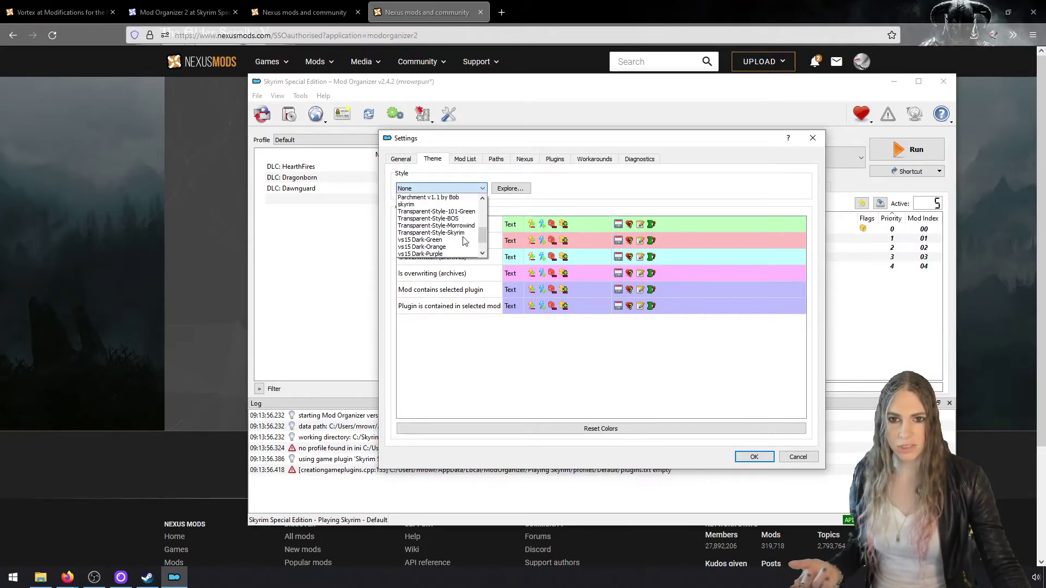
key("Up")
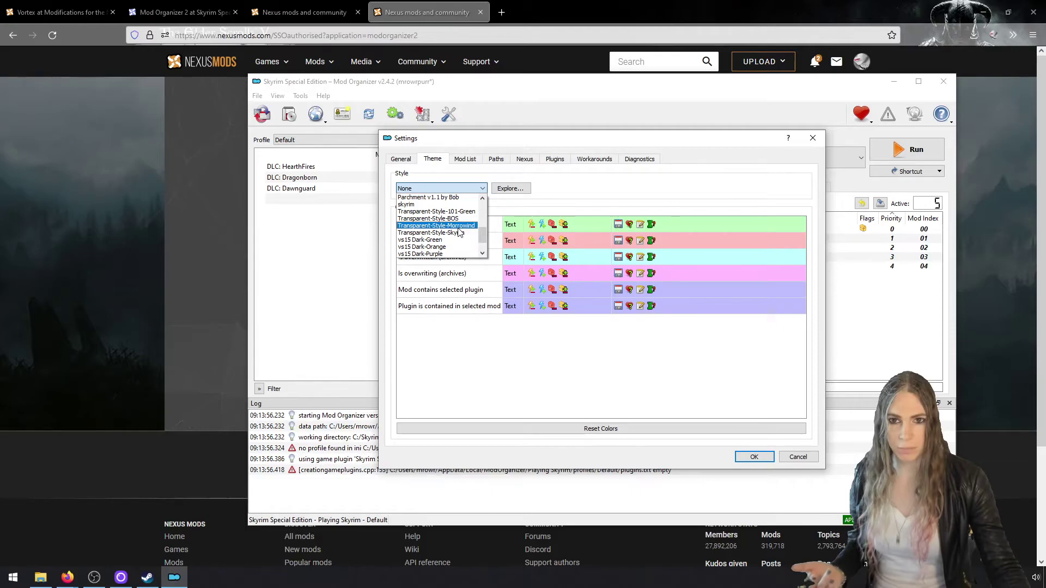
key("Return")
left_click(754, 457)
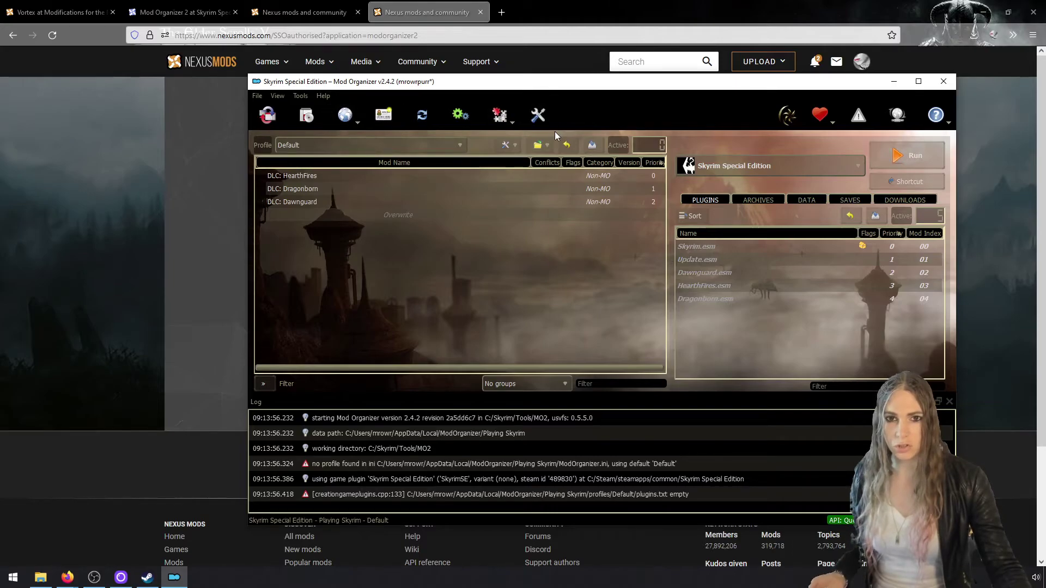
- Switch the interface style to the dark Paper Black Mono theme
left_click(538, 115)
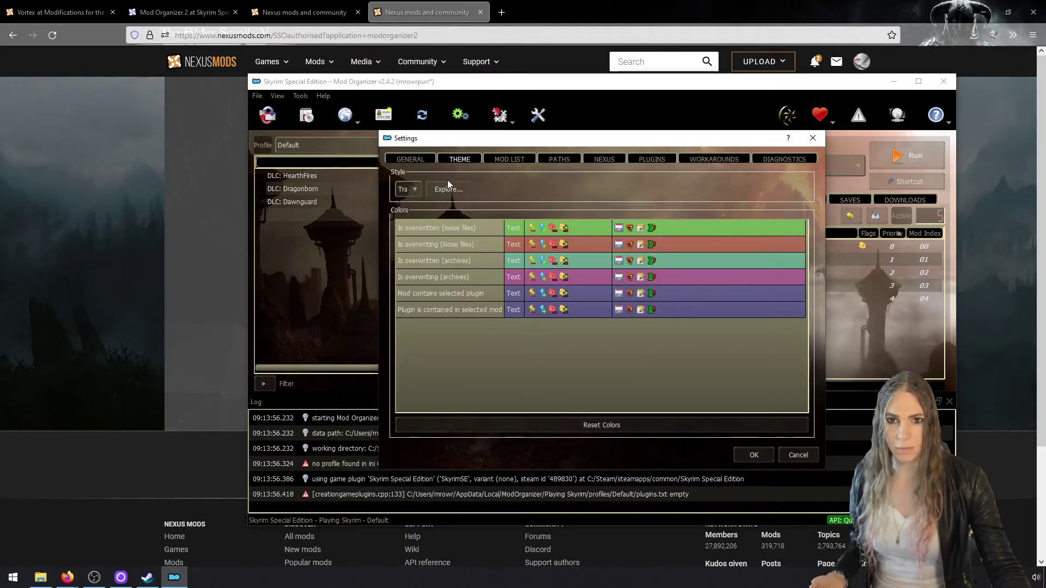
left_click(415, 190)
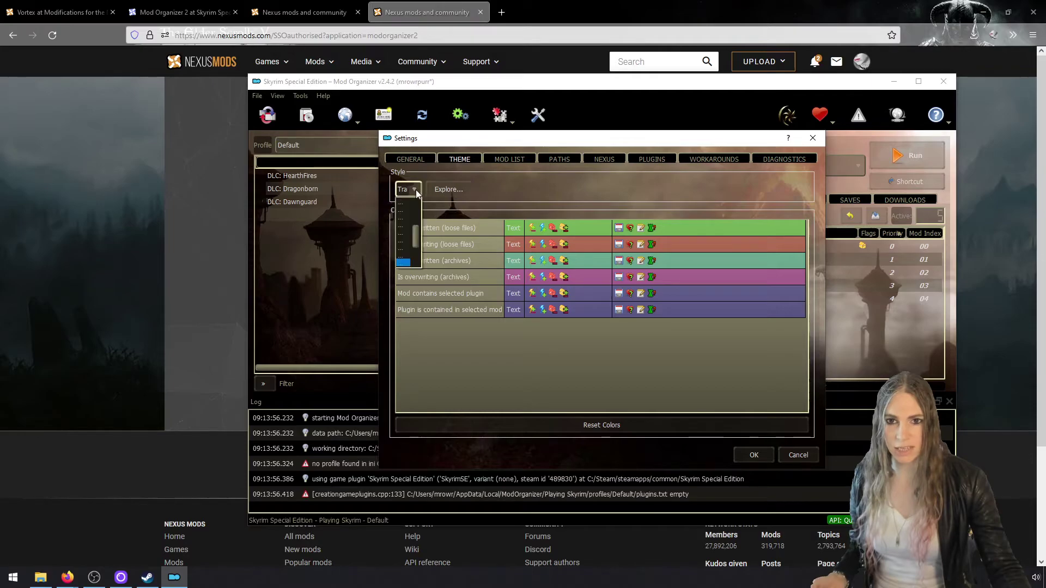
left_click(407, 206)
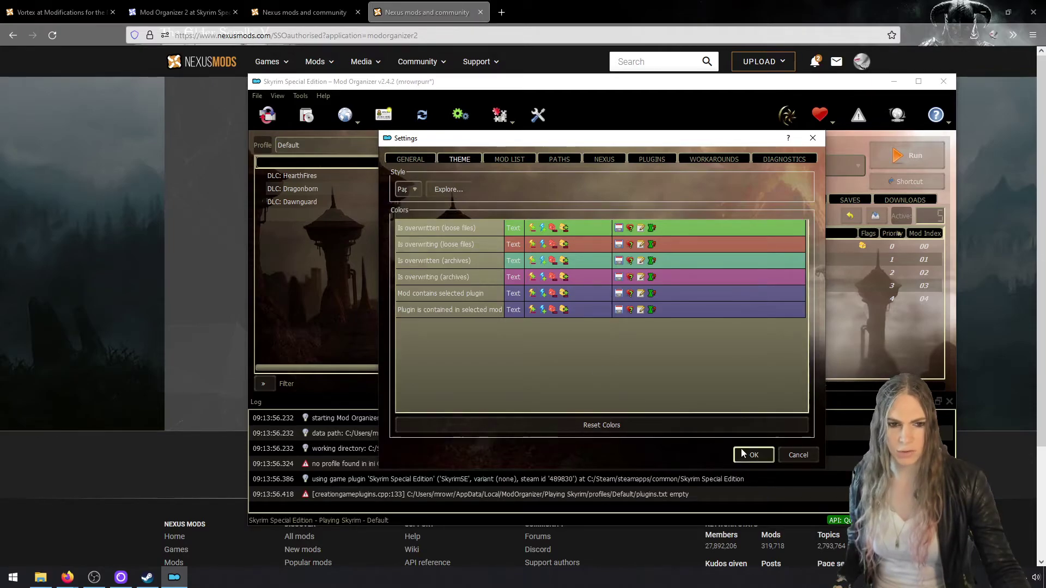
left_click(744, 454)
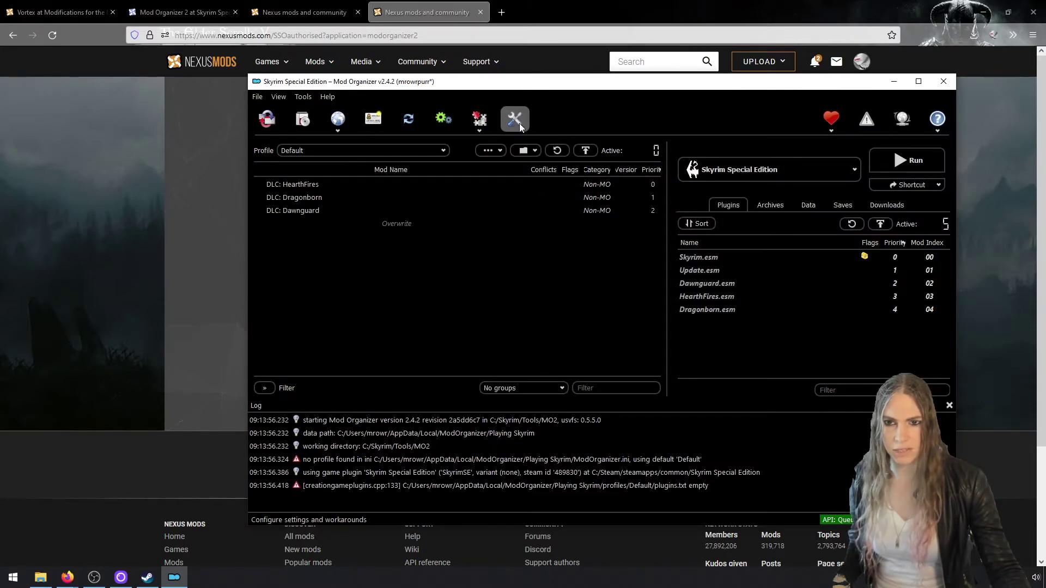
- Point the Downloads path in Settings > Paths to the C:\Skyrim\Downloads\skyrimse folder
left_click(267, 119)
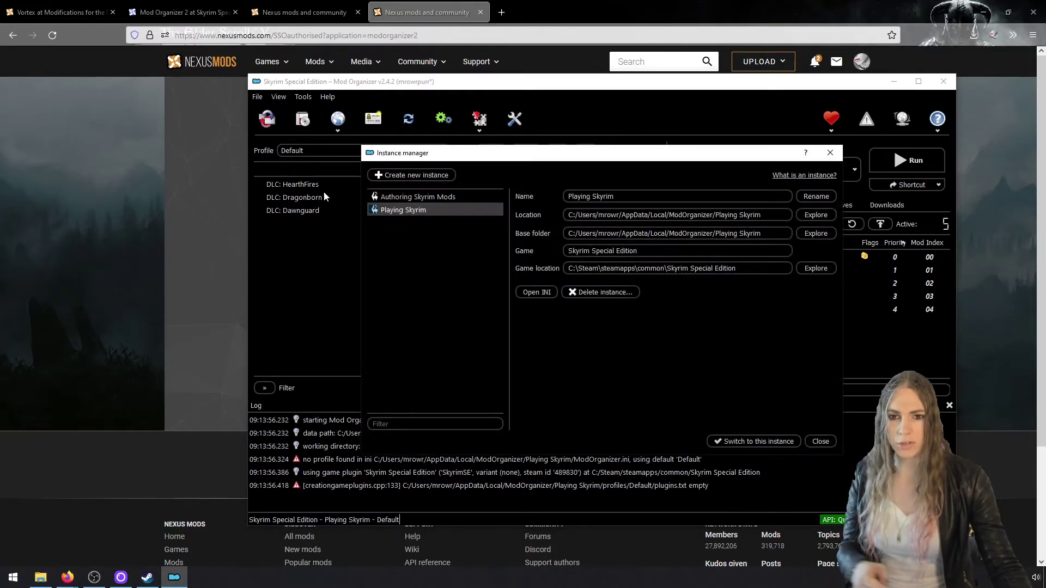
left_click(814, 443)
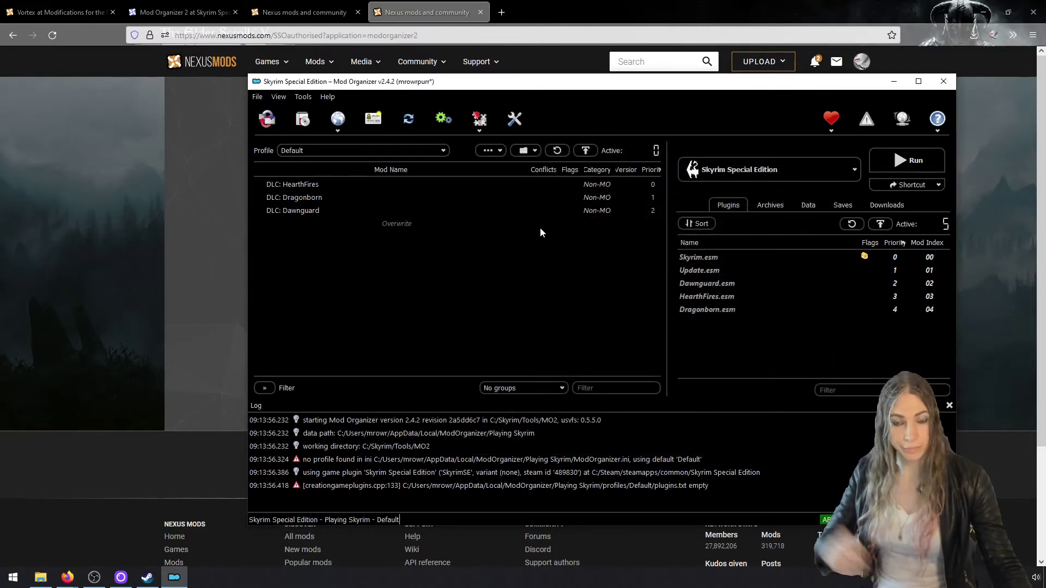
left_click(516, 121)
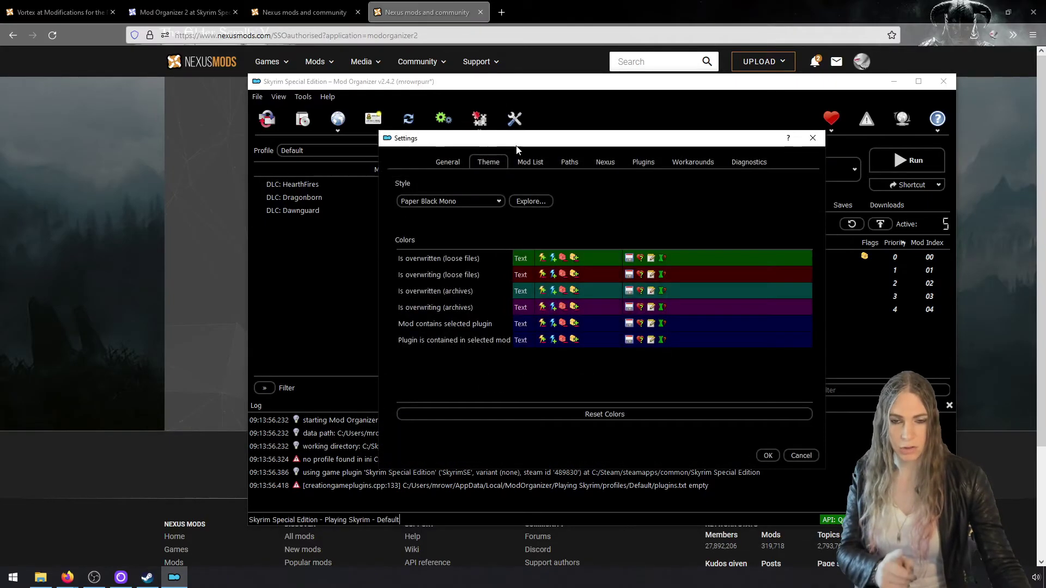
left_click(570, 163)
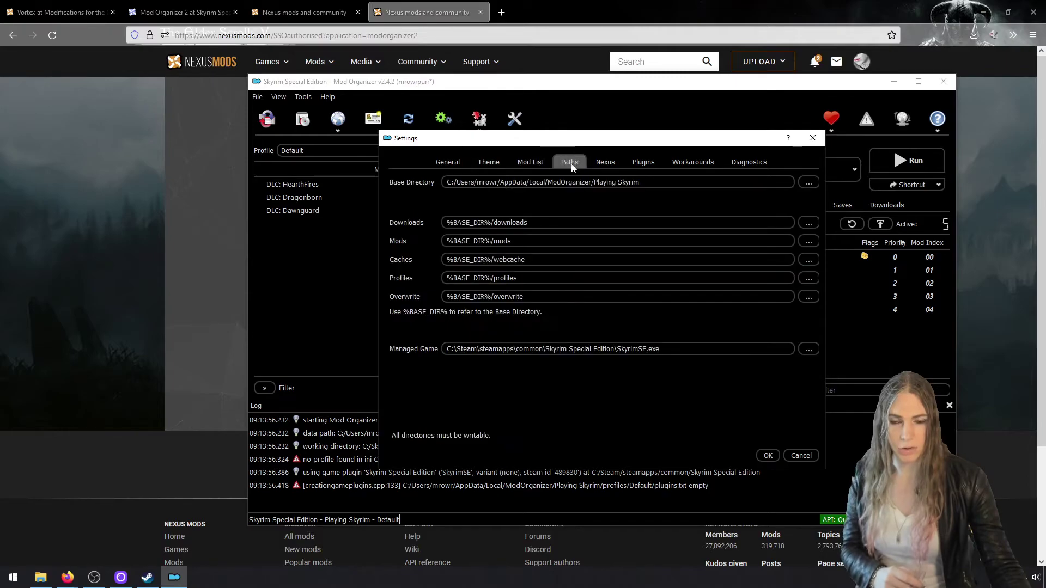
left_click(809, 222)
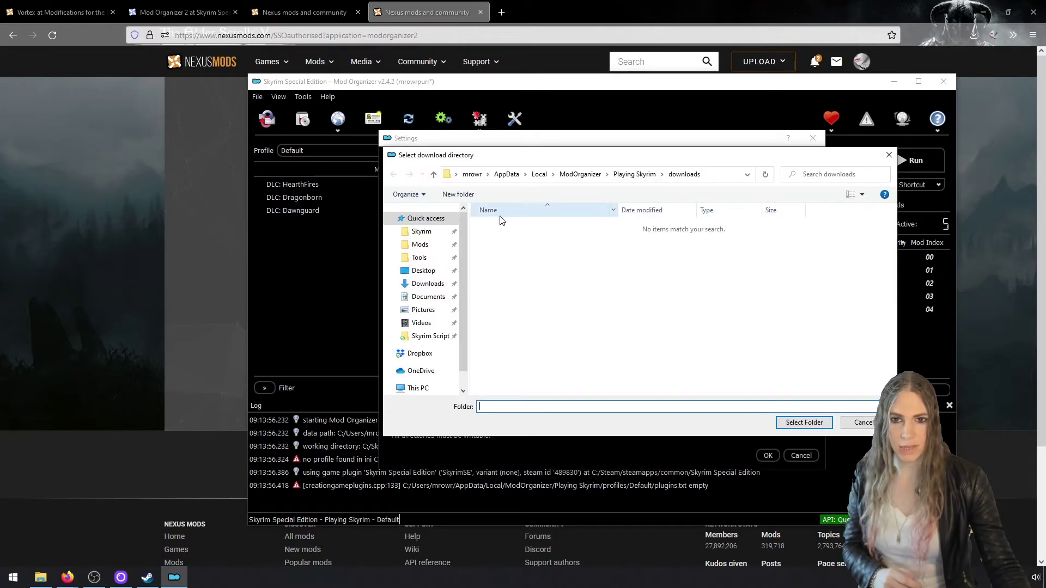
left_click(428, 232)
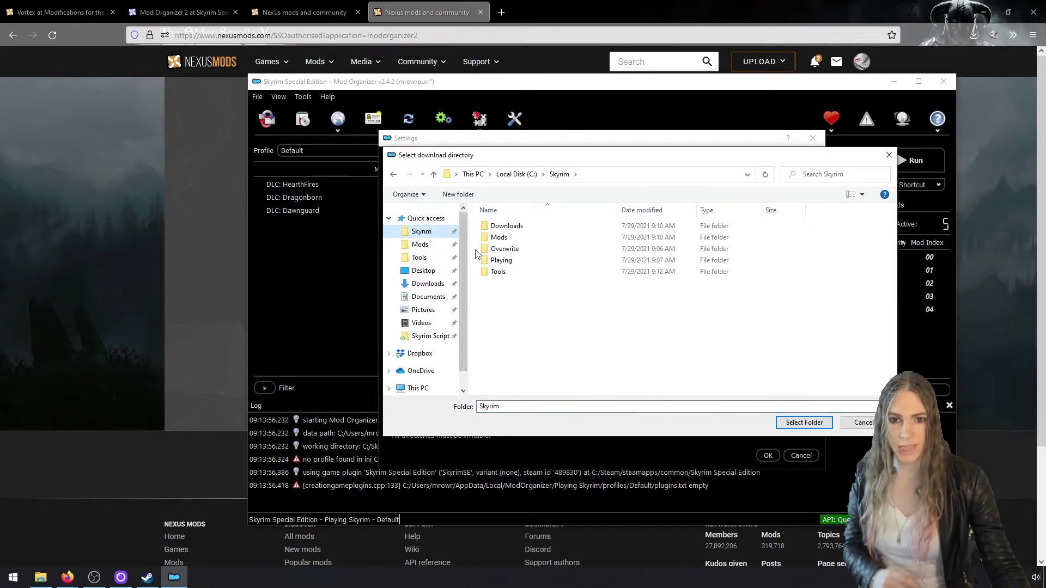
double_click(507, 226)
double_click(503, 226)
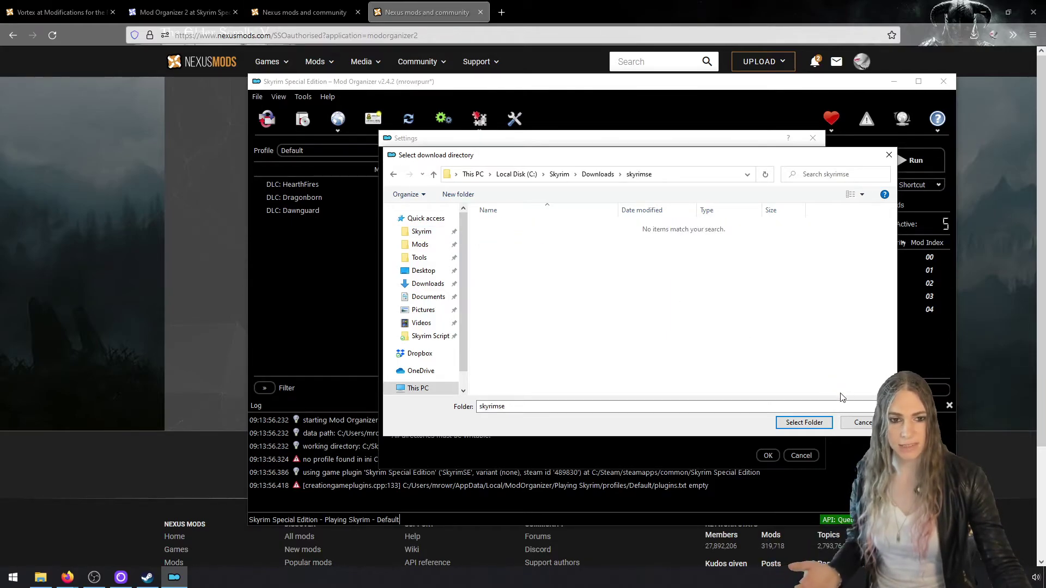
left_click(825, 424)
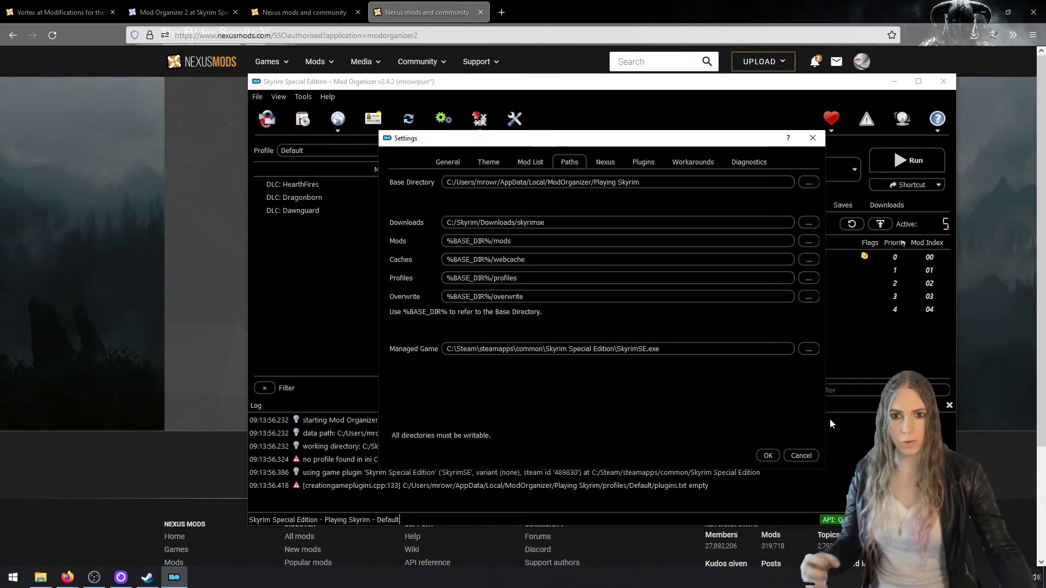
- Set the Mods path to C:\Skyrim\Playing\Mods
left_click(807, 241)
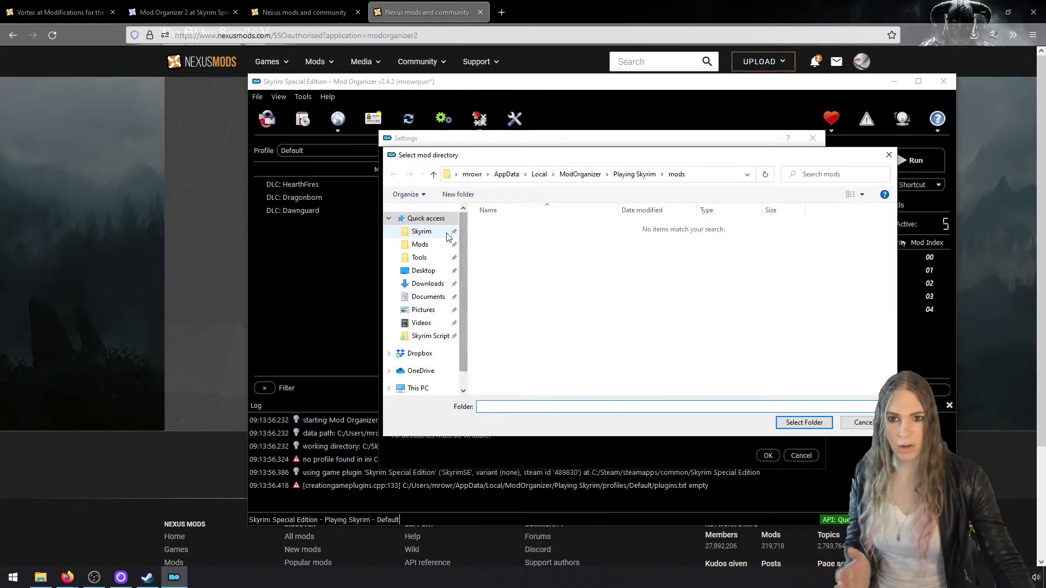
left_click(421, 231)
double_click(497, 254)
double_click(507, 224)
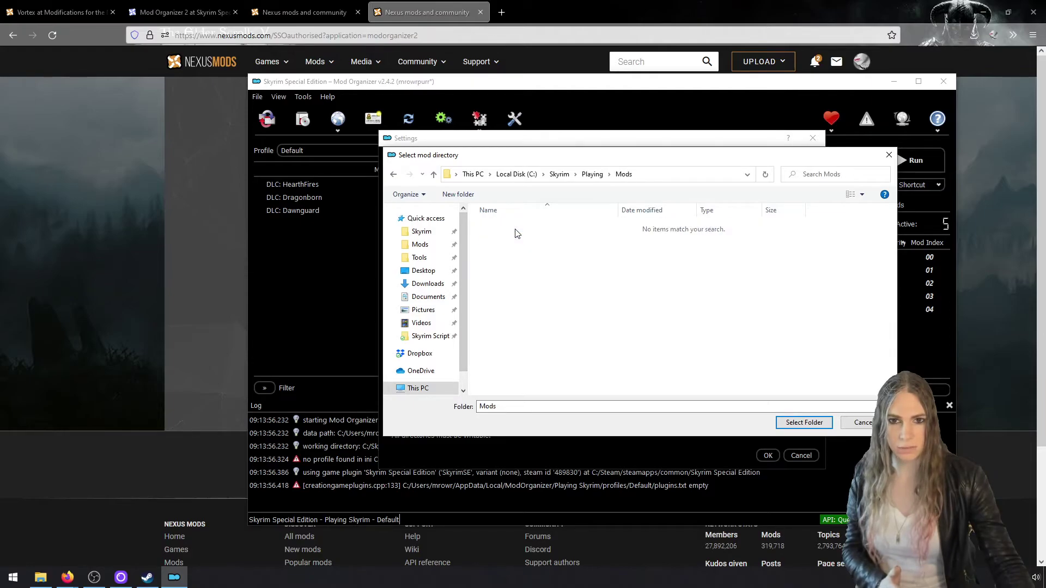
left_click(804, 422)
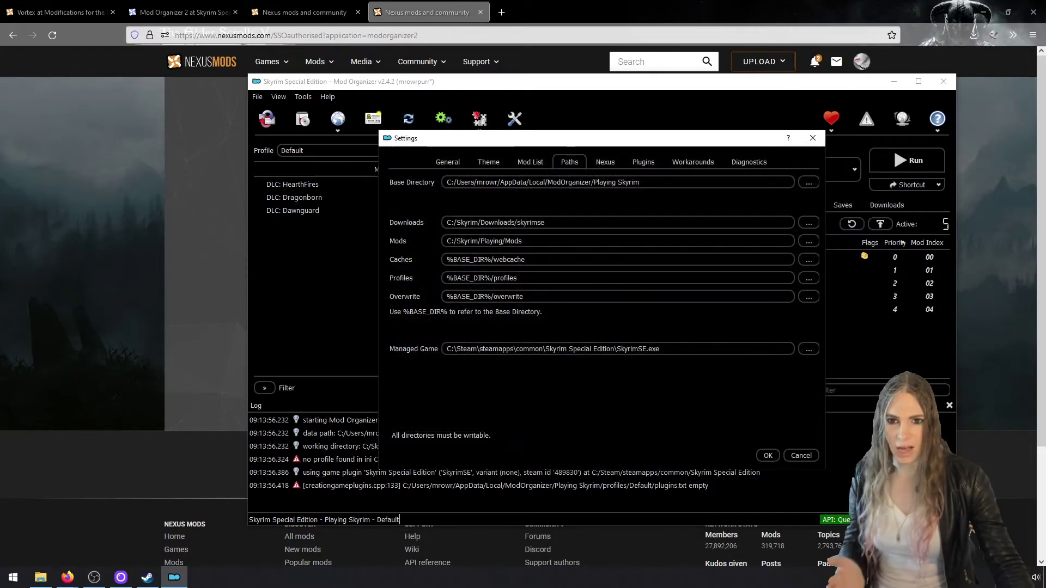
- Set the Overwrite path to C:\Skyrim\Playing\Overwrite
left_click(807, 297)
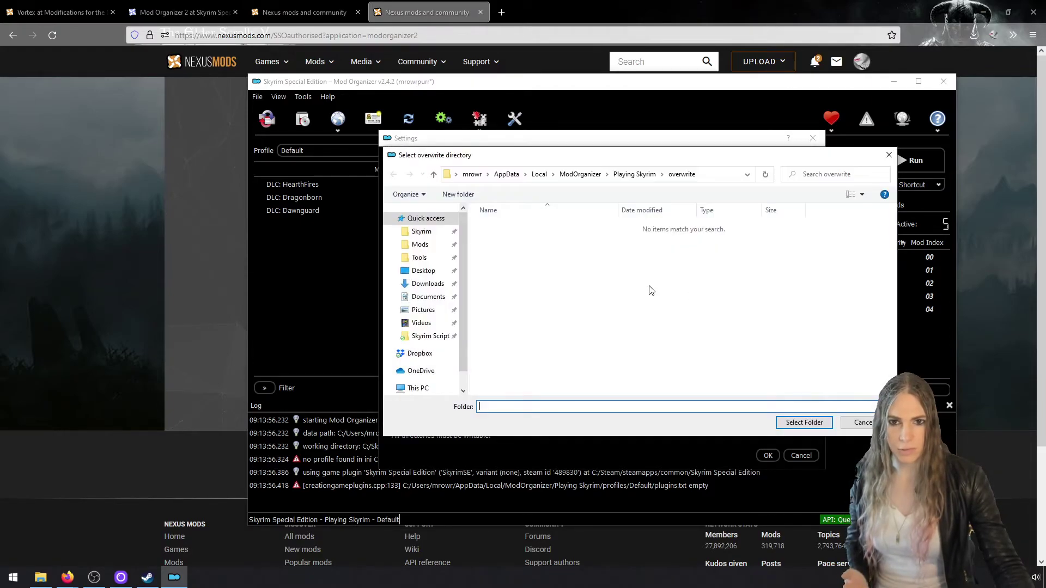
left_click(421, 231)
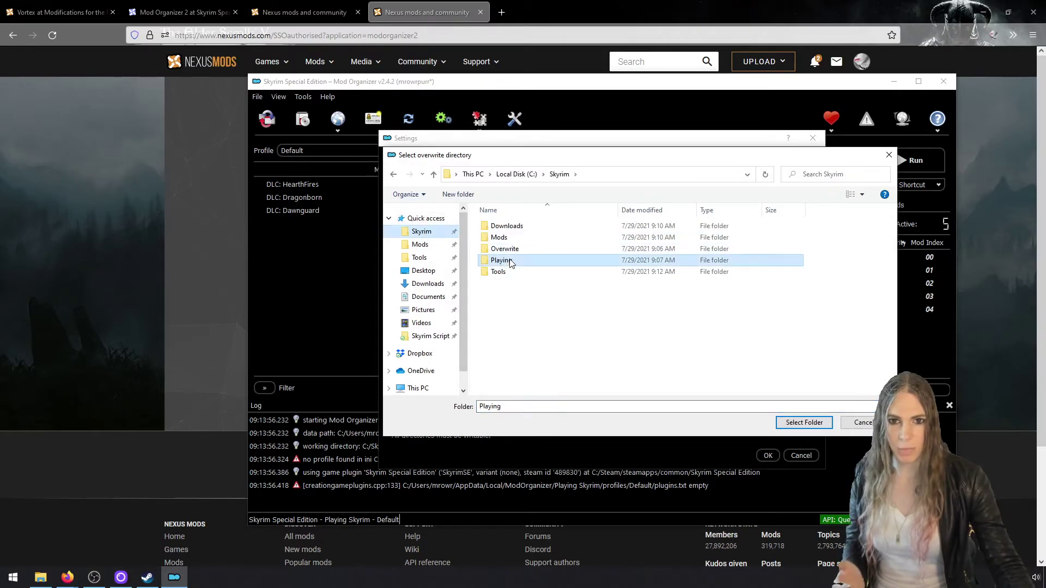
double_click(503, 264)
double_click(504, 238)
left_click(799, 420)
- Save the path settings and confirm the mod directory change
left_click(768, 454)
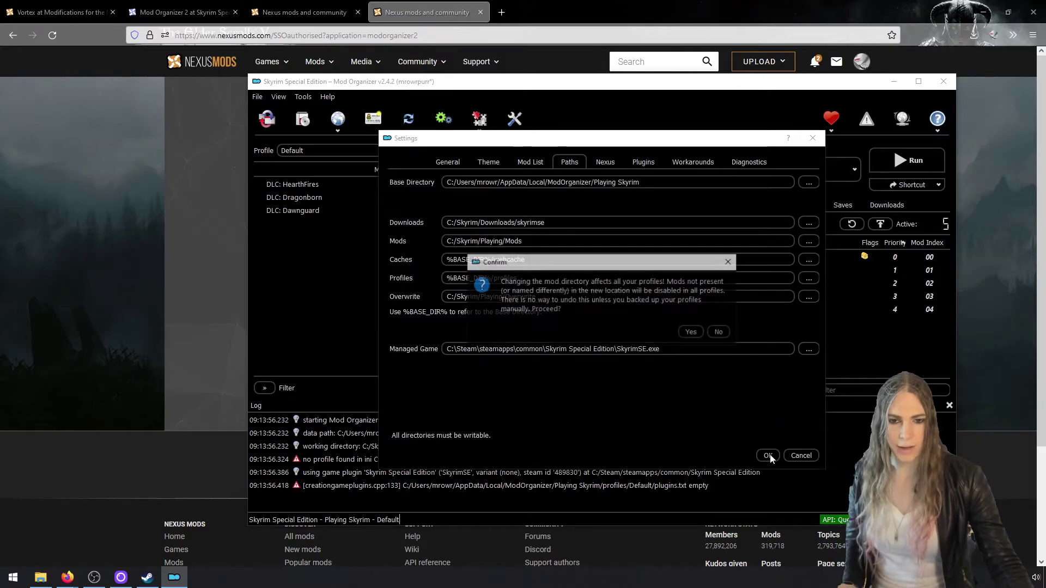
left_click(695, 335)
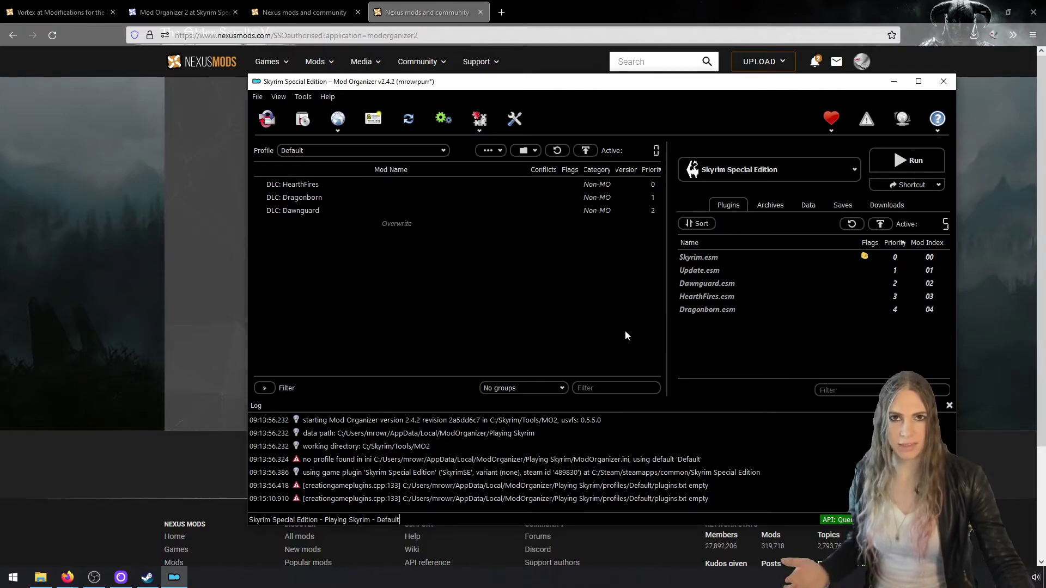
left_click_drag(617, 89, 539, 71)
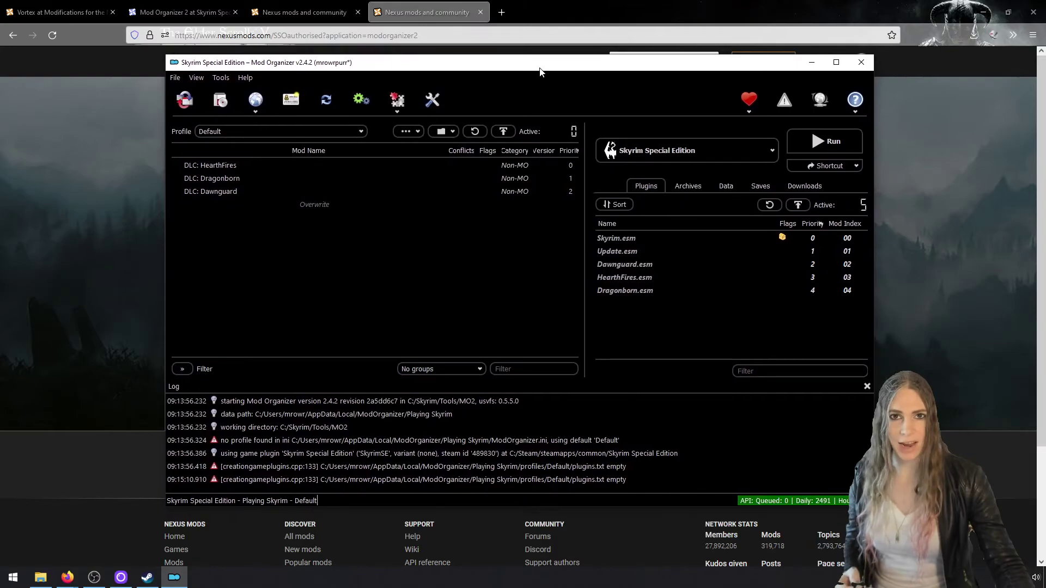